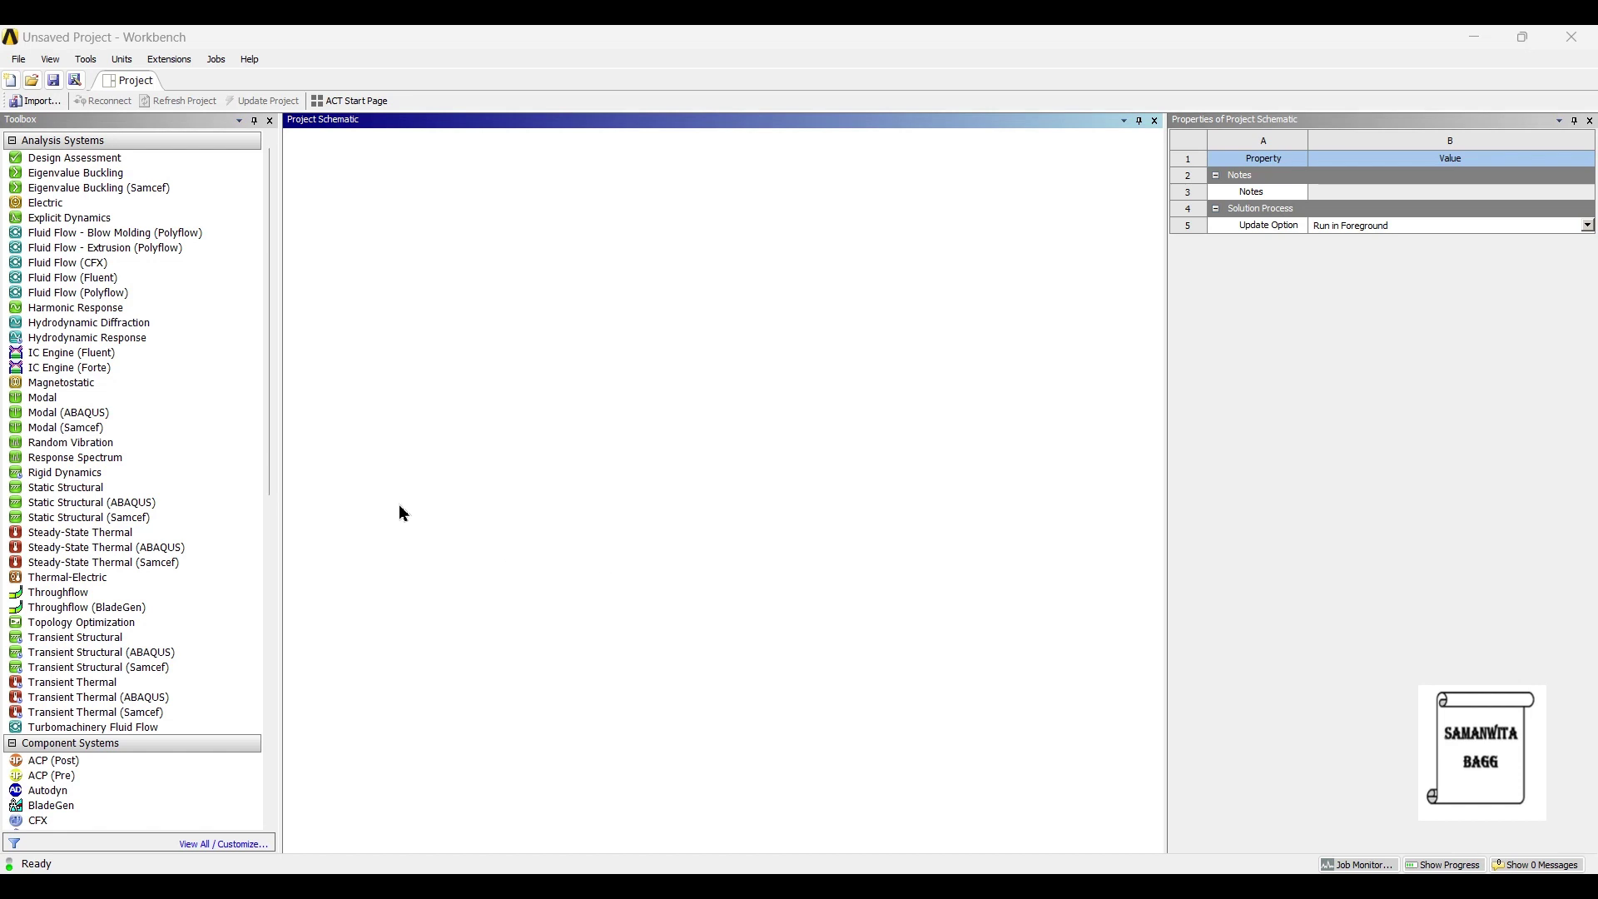
Add a Modal analysis system to the project schematic and open its Engineering Data
{"action": "left_click_drag", "start_coordinate": [46, 403], "coordinate": [501, 411]}
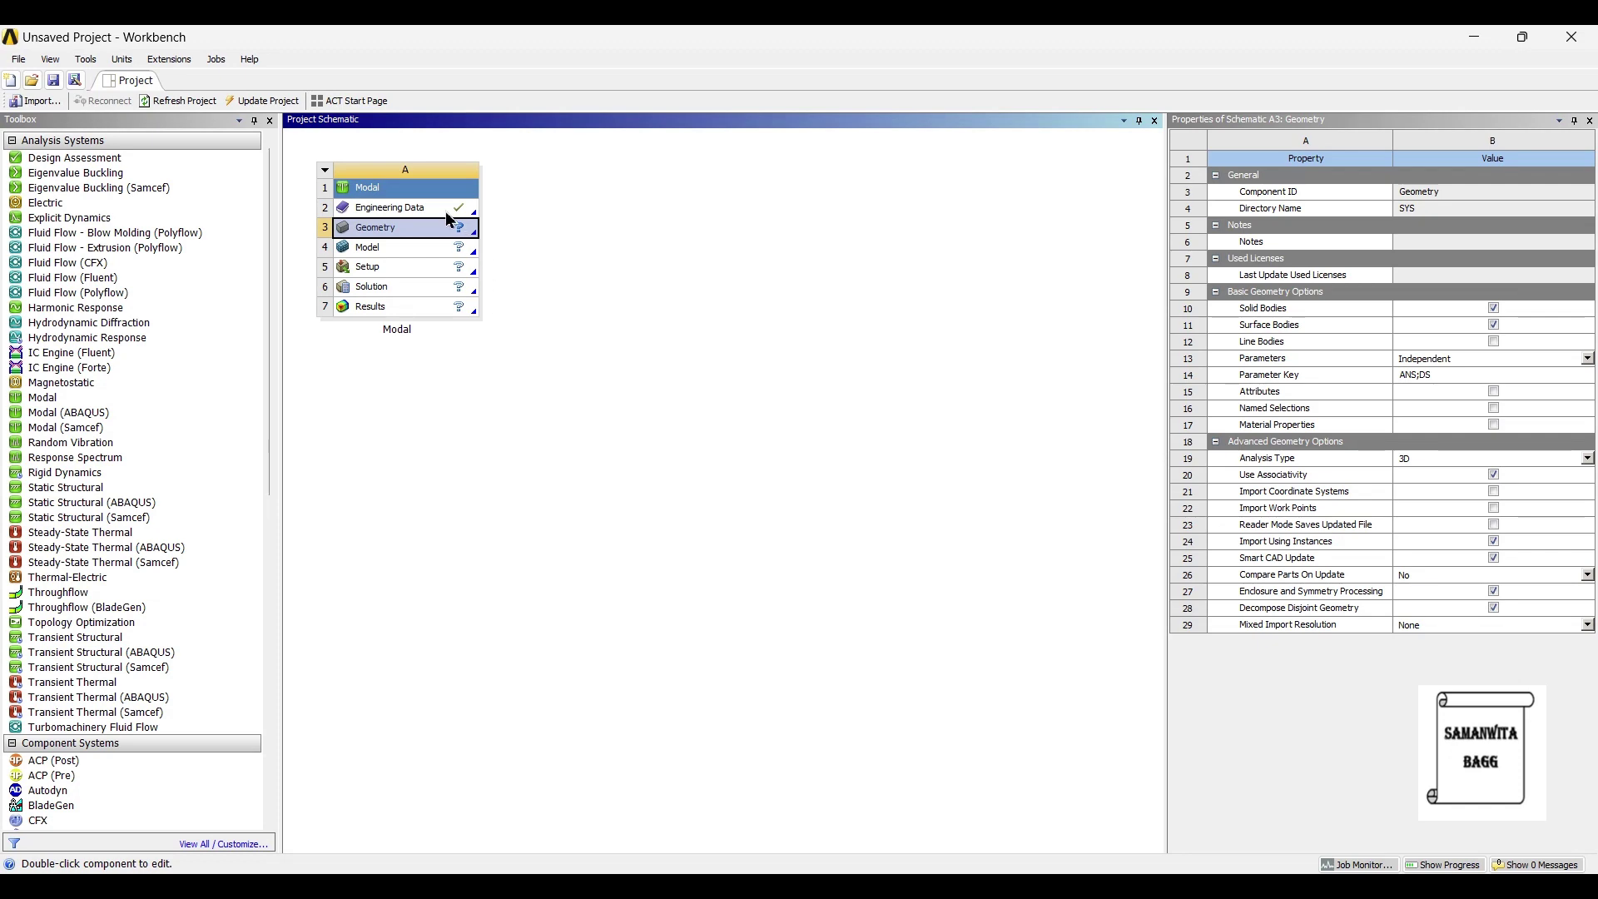
{"action": "double_click", "coordinate": [420, 210]}
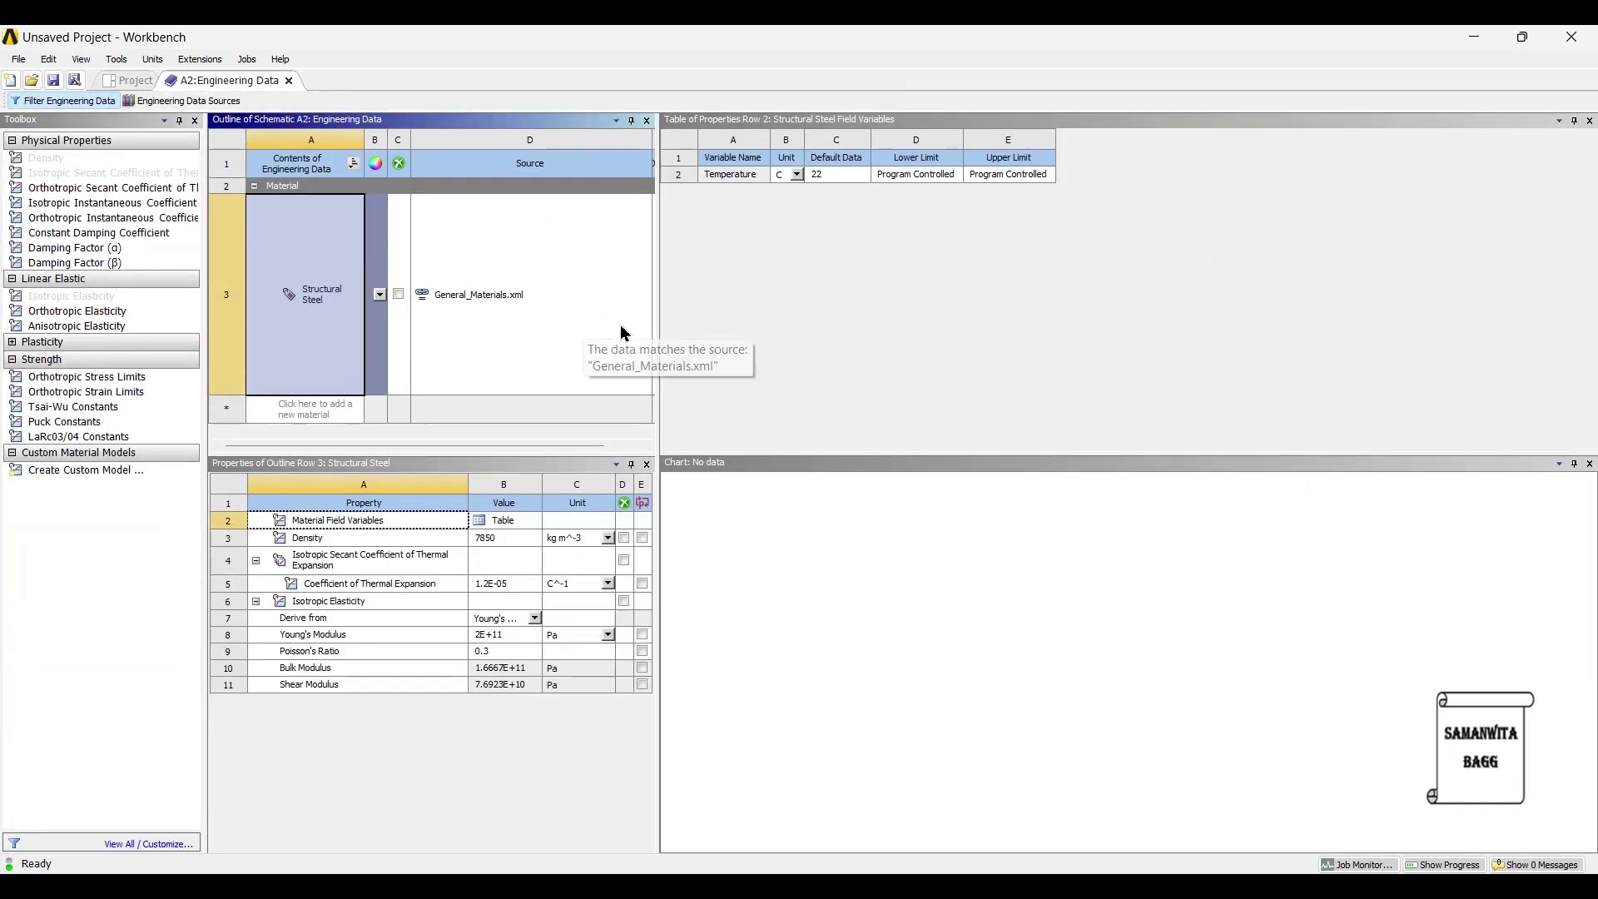
Widen the engineering data outline and add a new material named Co-Cr alloy
{"action": "left_click", "coordinate": [674, 338]}
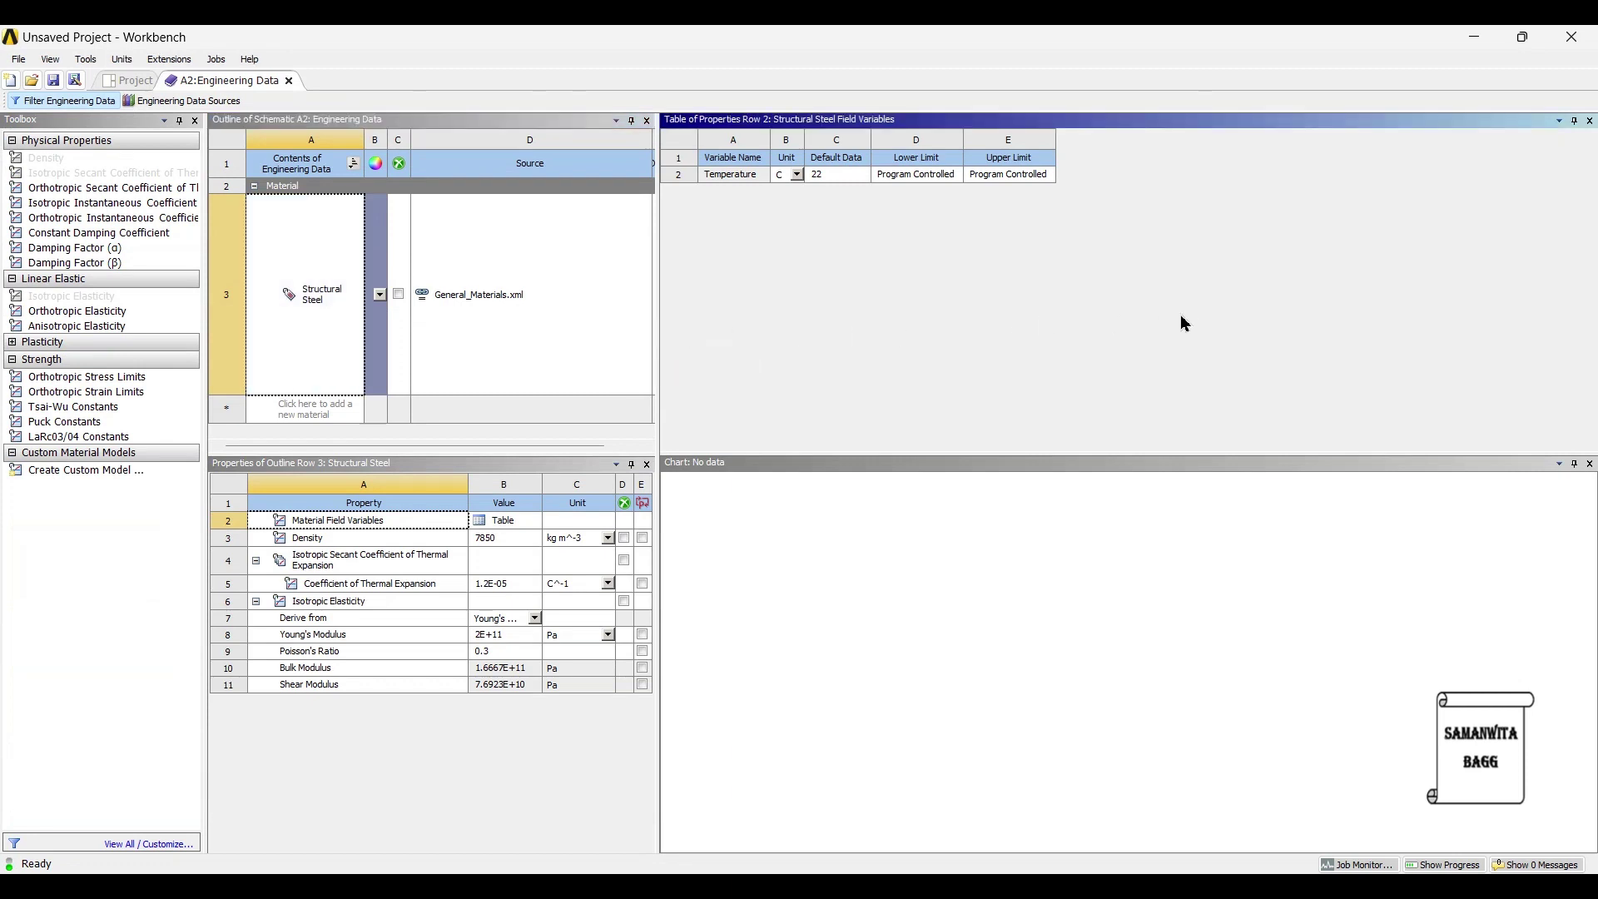
{"action": "left_click_drag", "start_coordinate": [654, 300], "coordinate": [1082, 308]}
{"action": "left_click", "coordinate": [739, 342]}
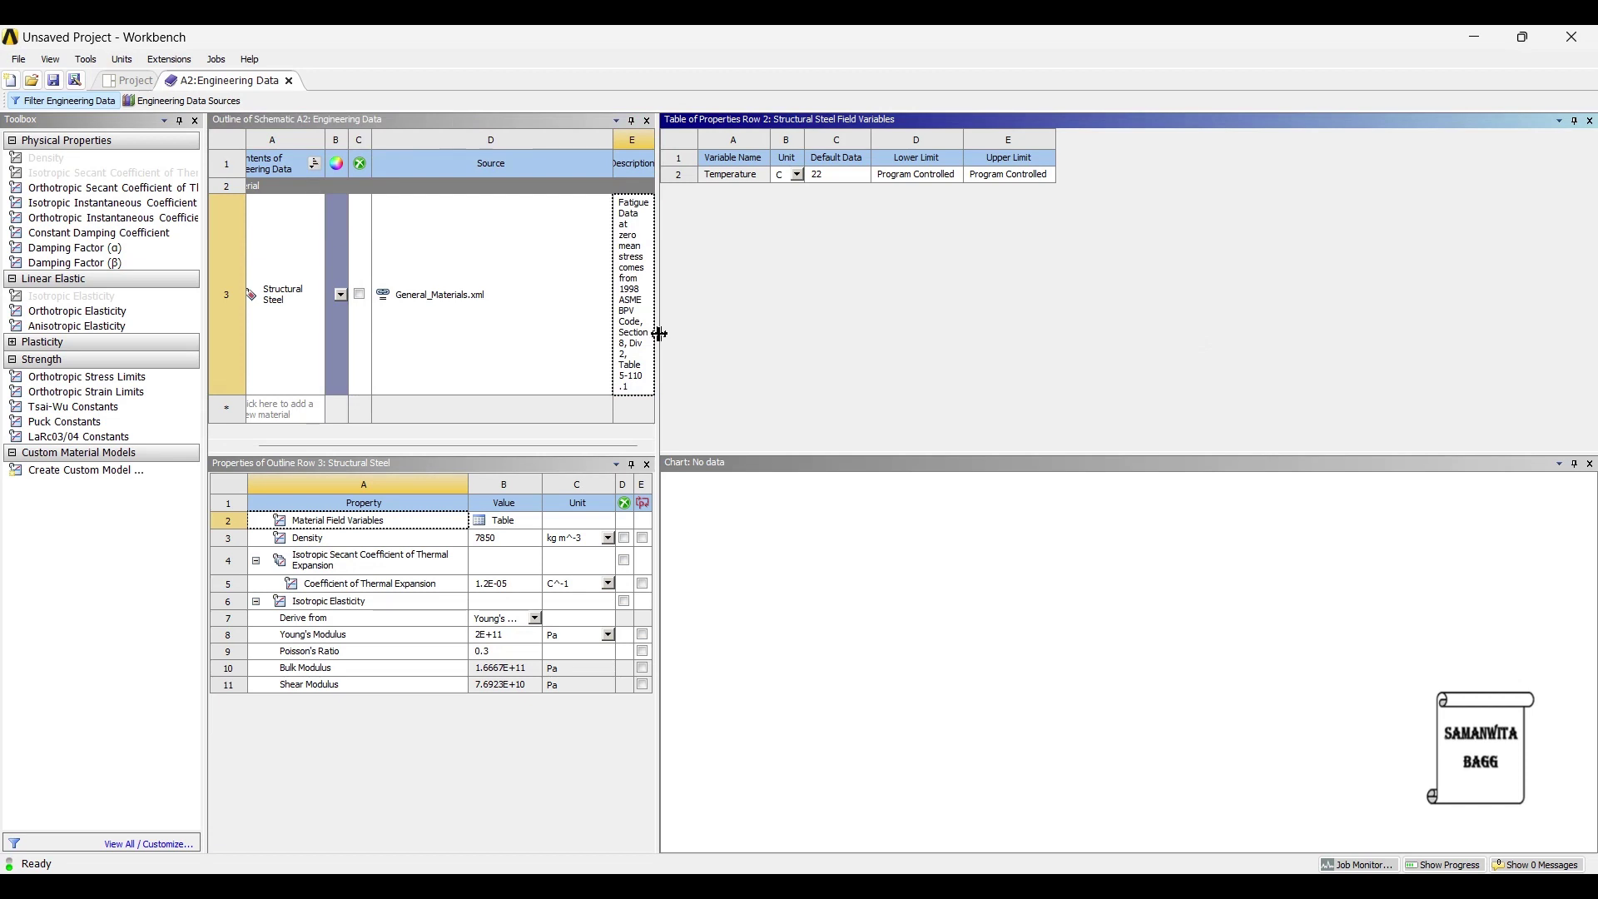
{"action": "left_click_drag", "start_coordinate": [657, 332], "coordinate": [1256, 332]}
{"action": "left_click", "coordinate": [301, 394]}
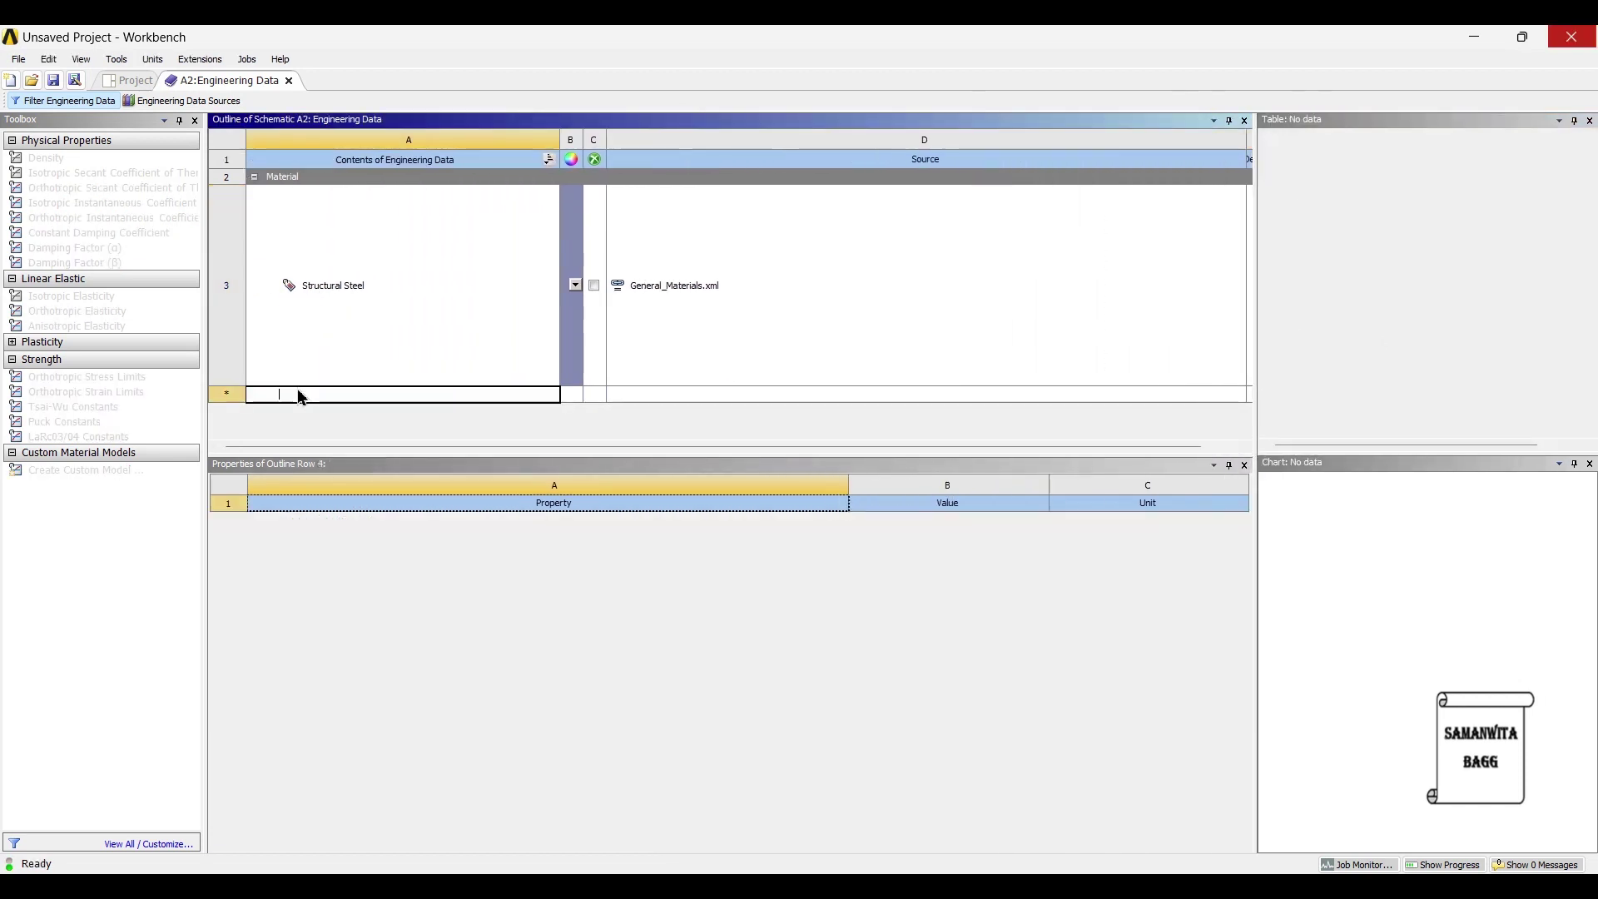
{"action": "type", "text": "Co-Cr alloy"}
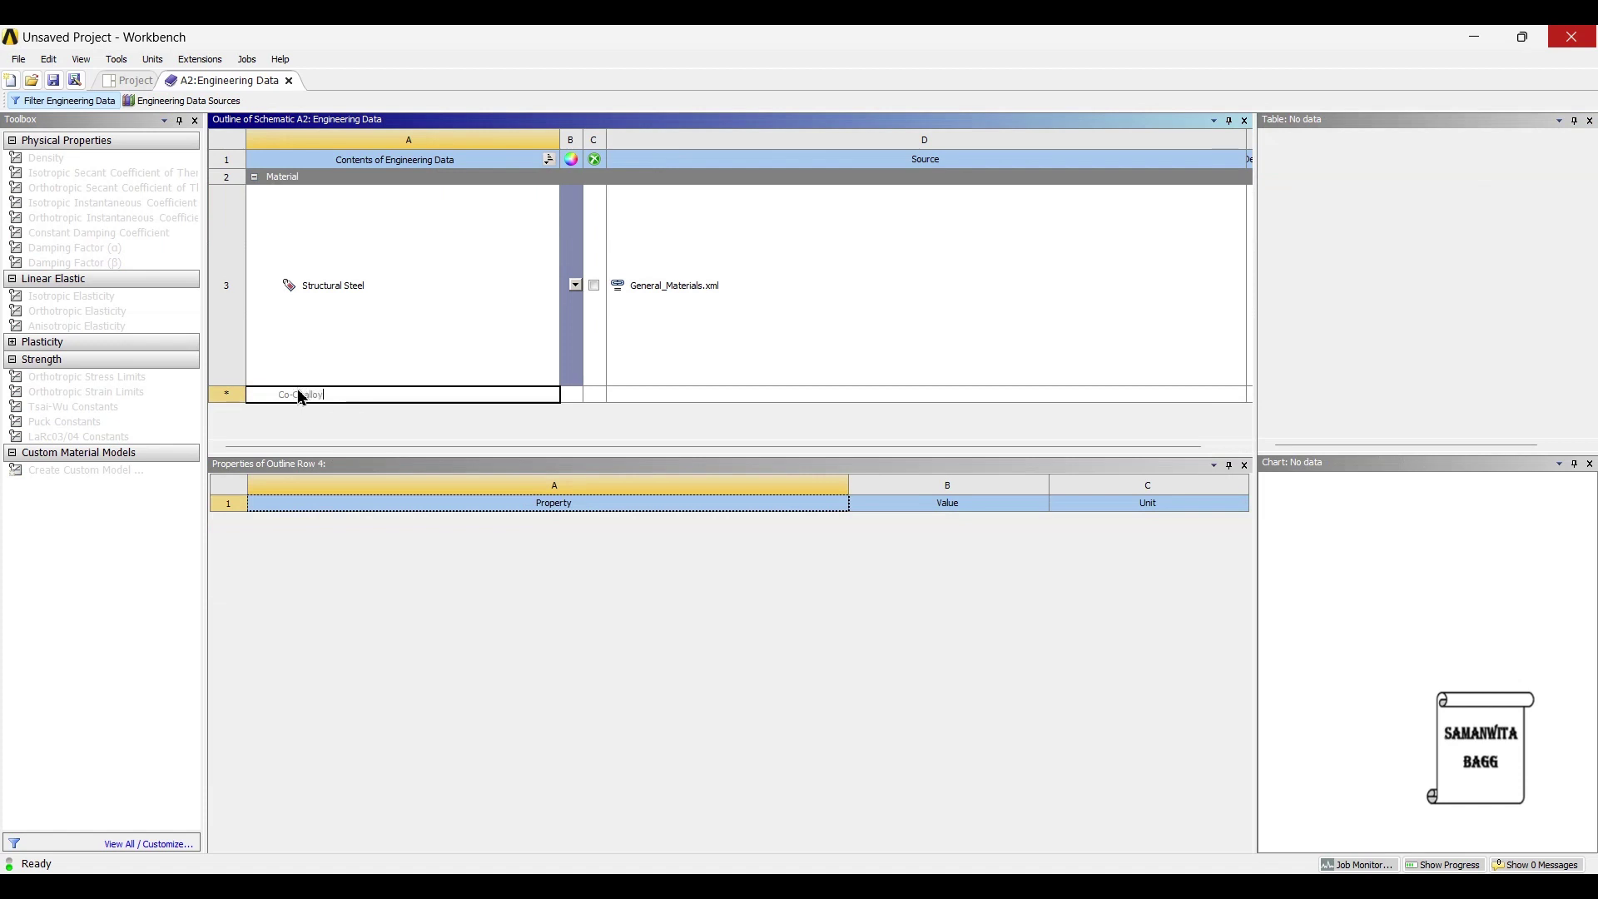
{"action": "key", "text": "Return"}
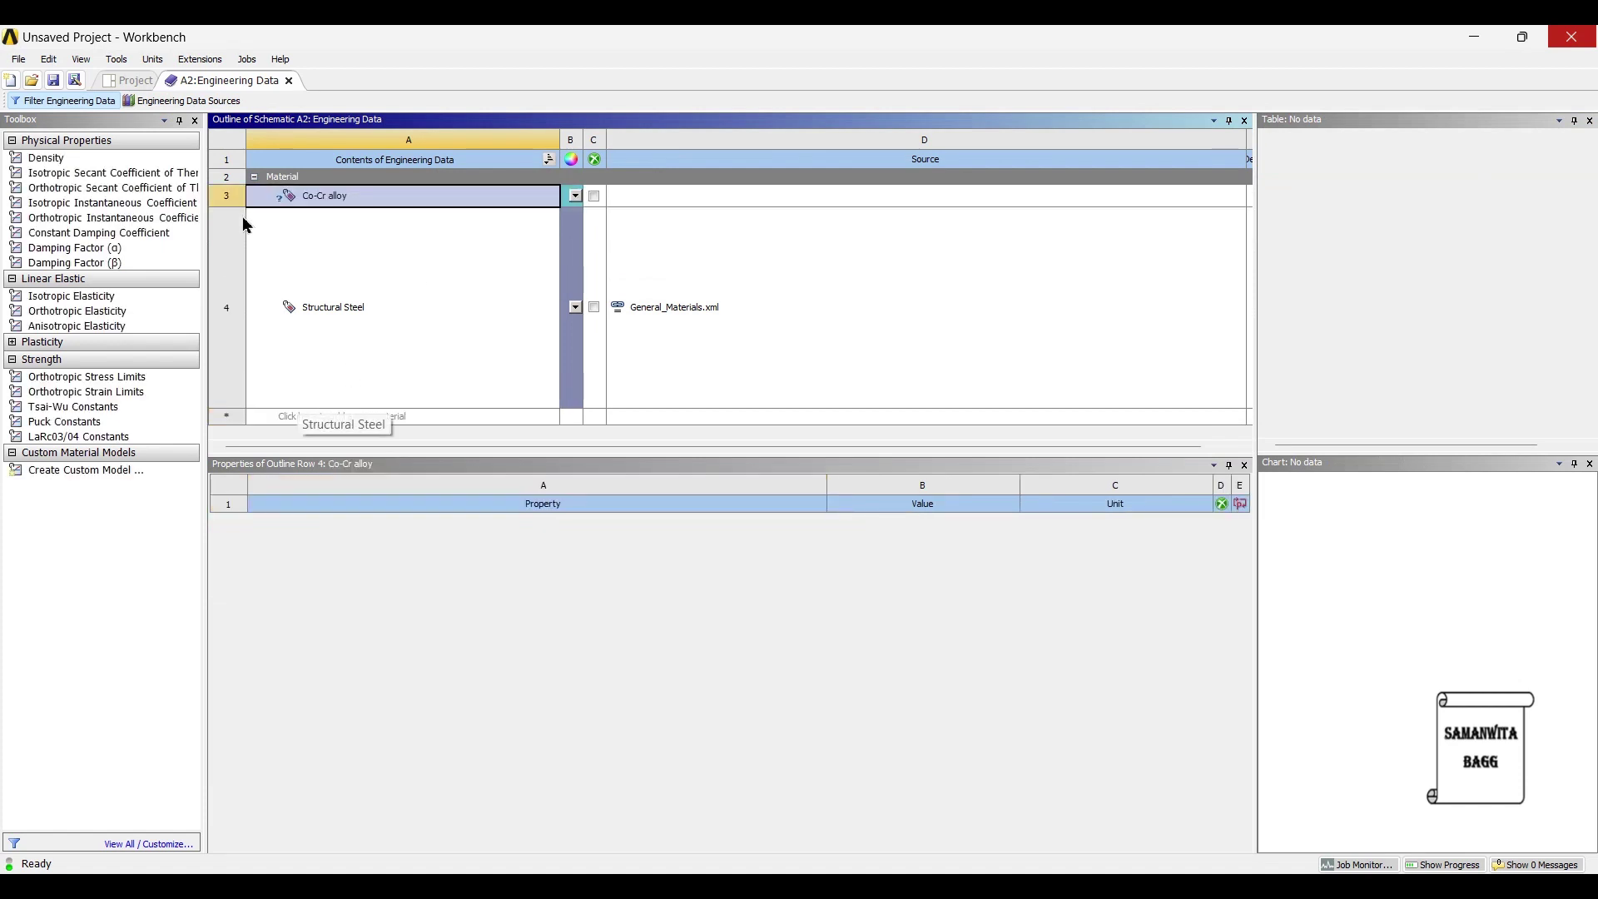
Add Density to Co-Cr alloy in g cm^-3 and set it to 10, checking the cobalt chromium alloy page in the browser
{"action": "double_click", "coordinate": [47, 157]}
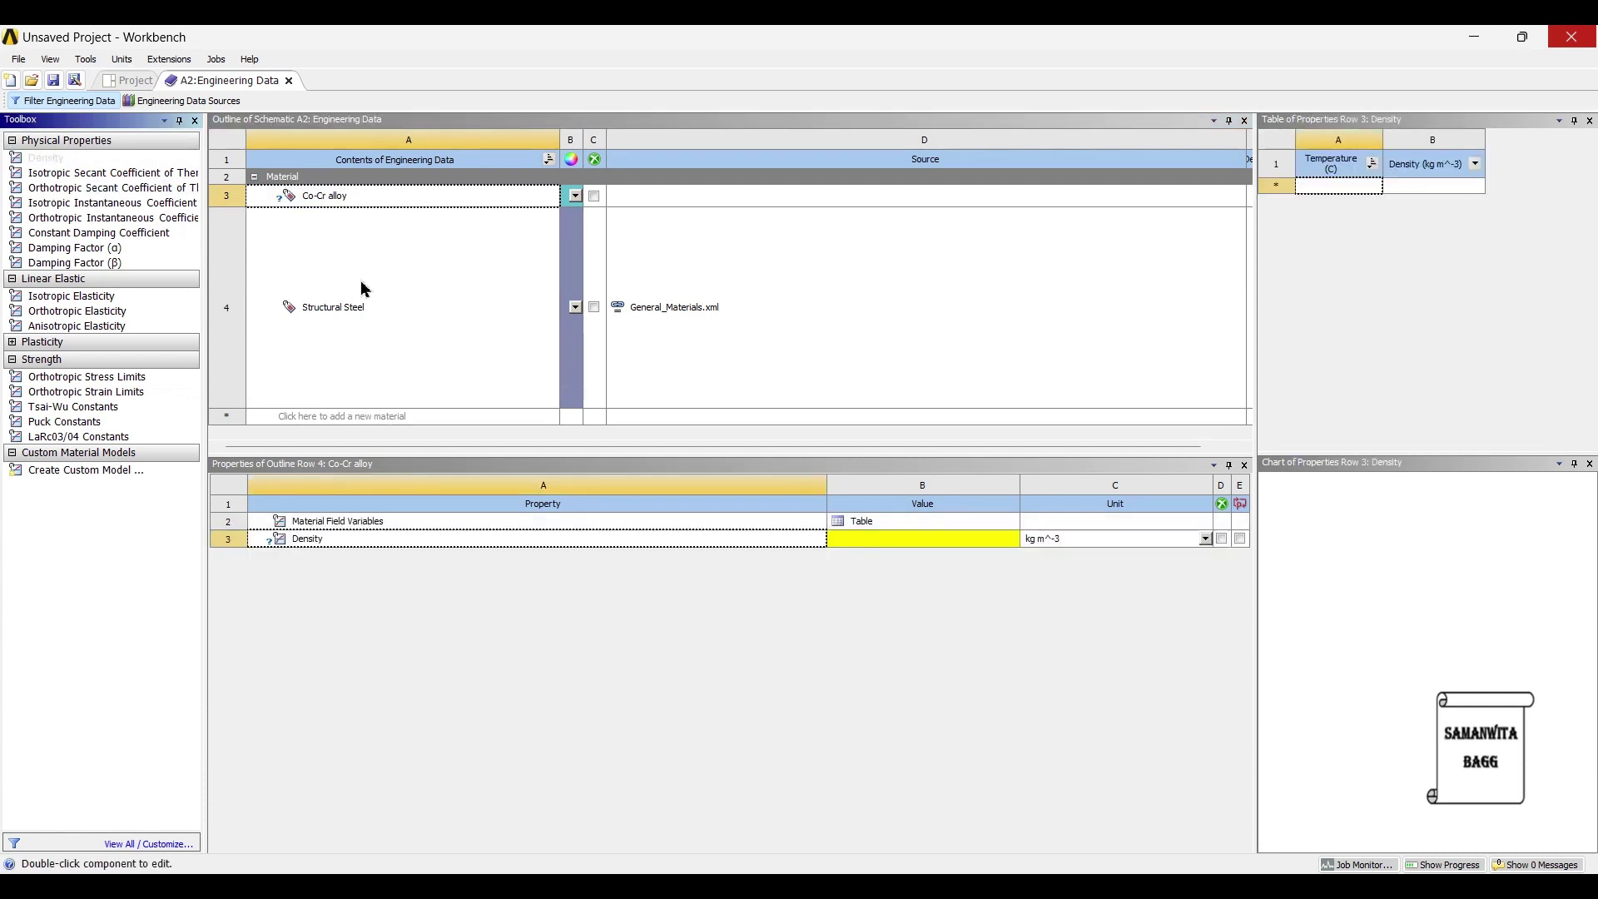
{"action": "left_click", "coordinate": [918, 541]}
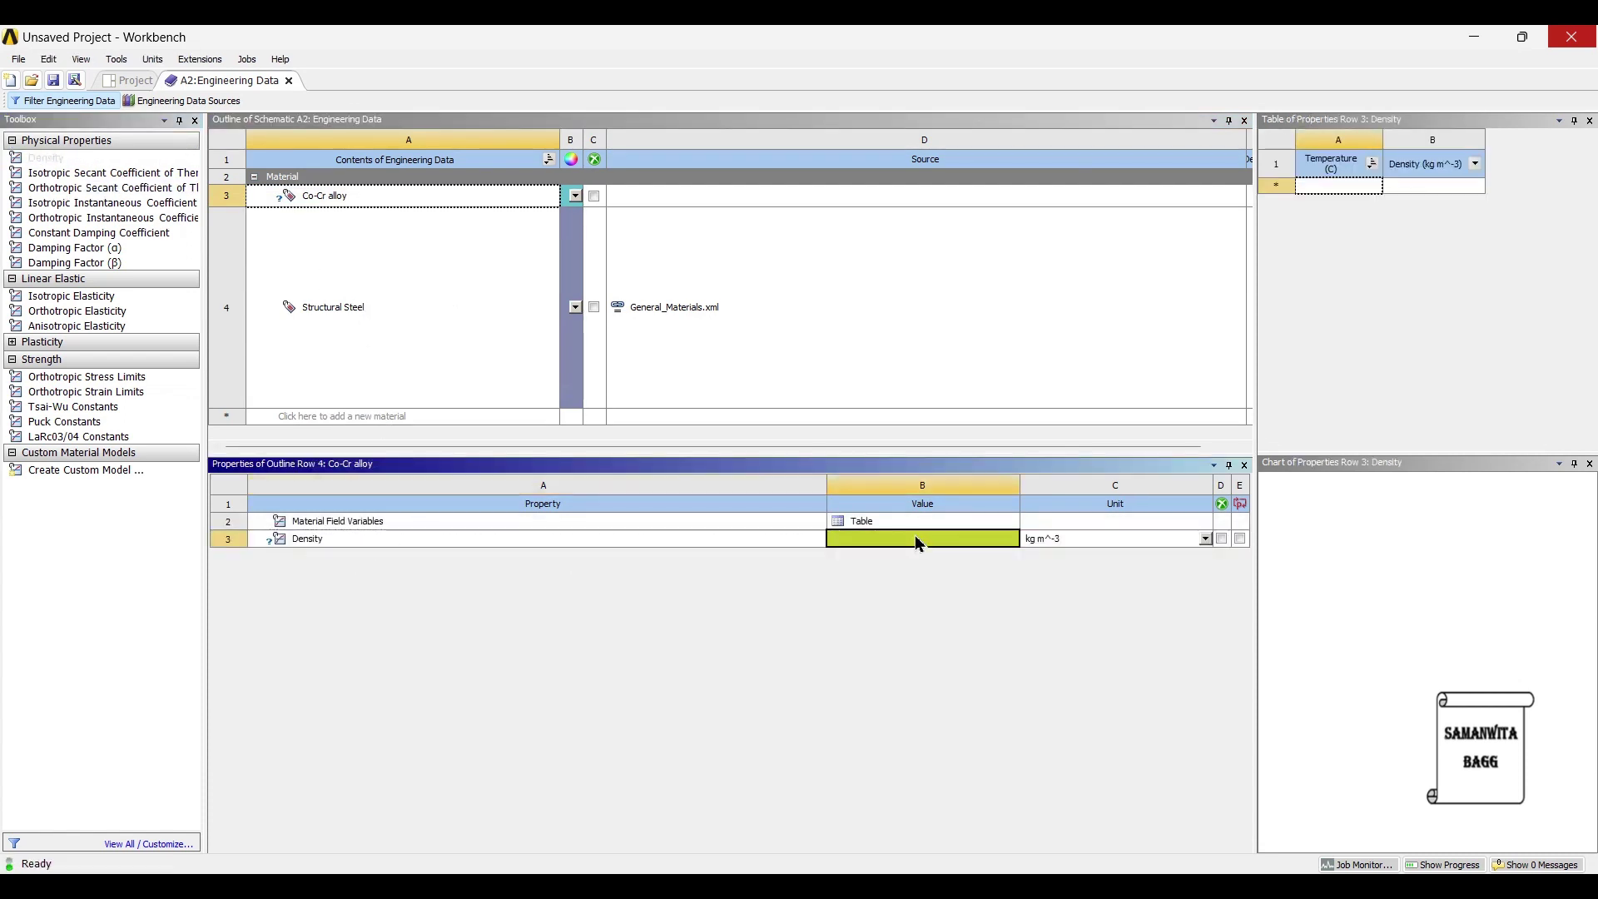
{"action": "left_click", "coordinate": [1072, 549]}
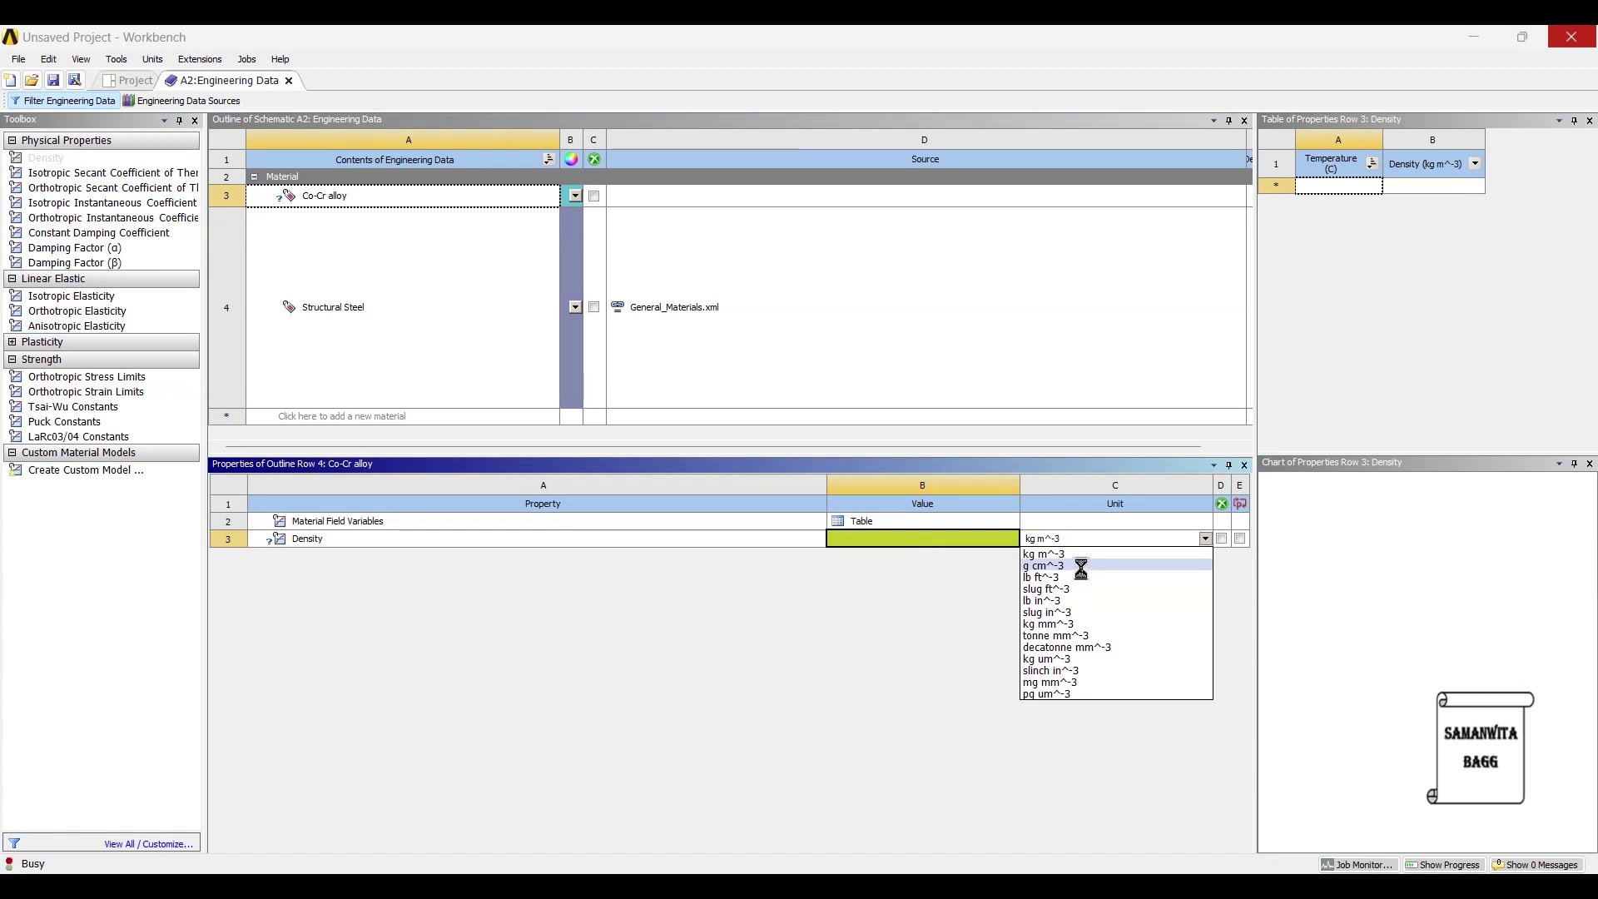
{"action": "left_click", "coordinate": [1080, 563]}
{"action": "key", "text": "alt+Tab"}
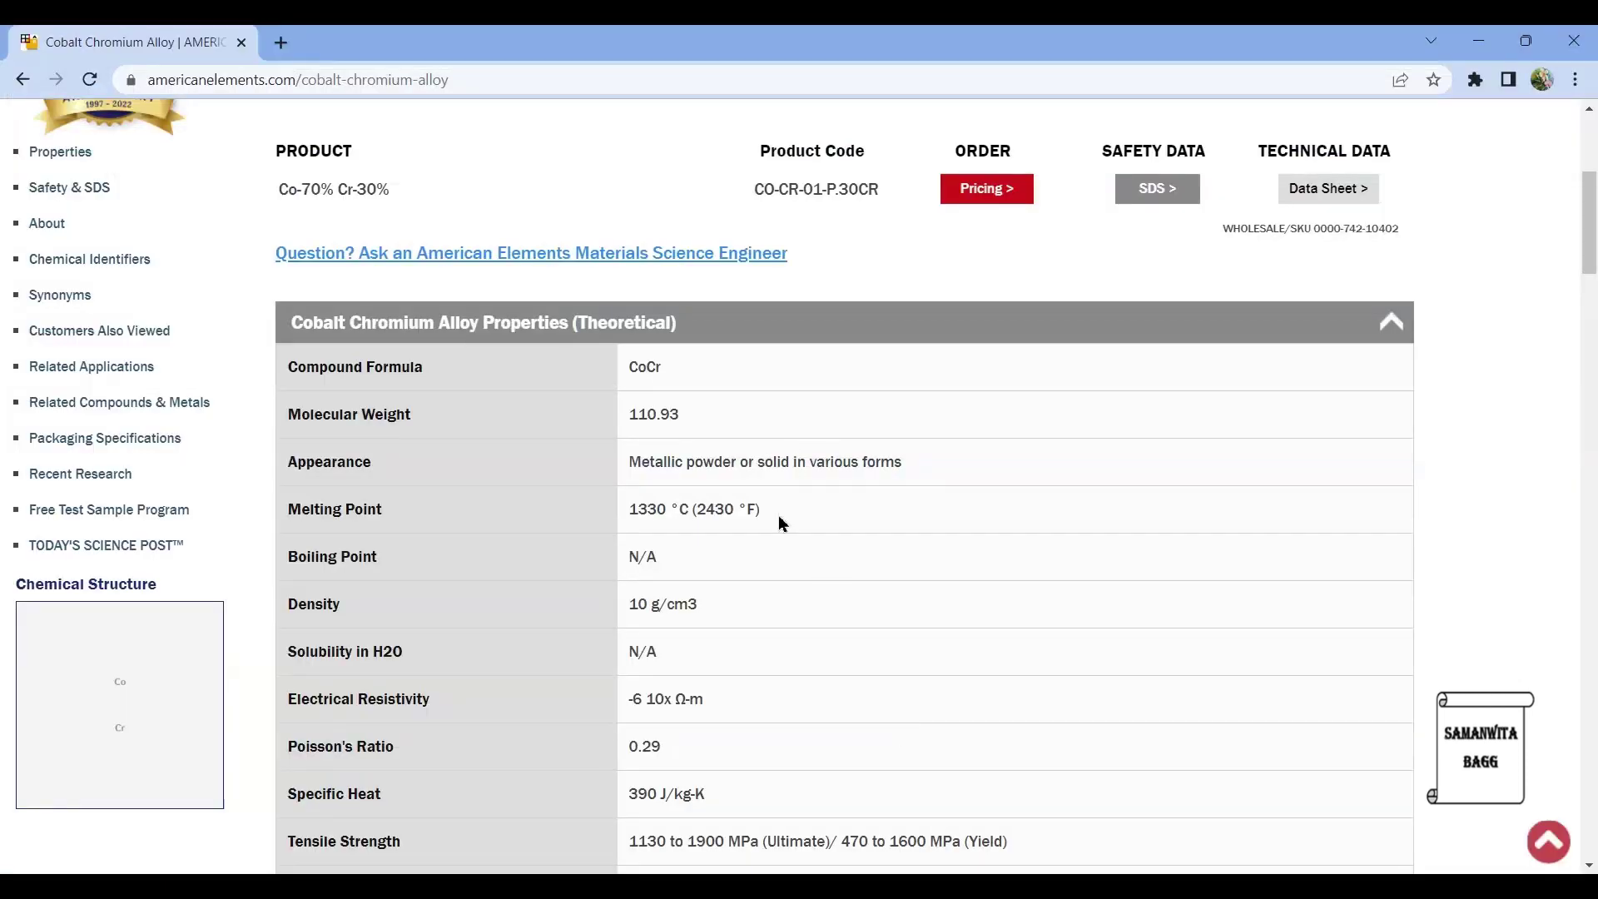
{"action": "scroll", "coordinate": [527, 528], "scroll_direction": "down", "scroll_amount": 1}
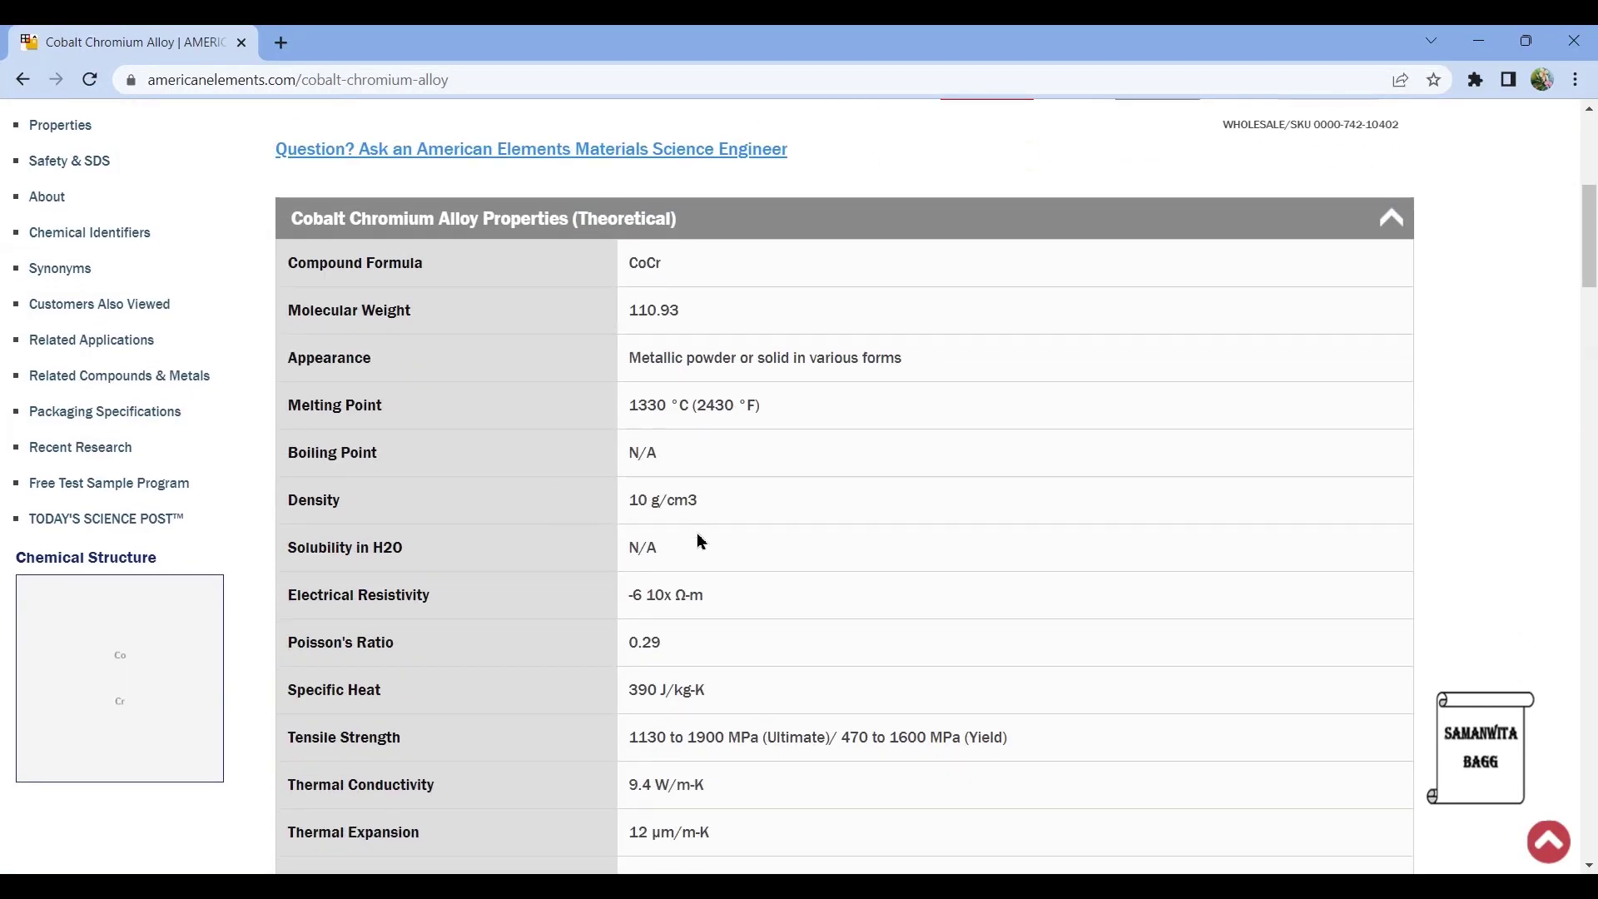
{"action": "key", "text": "alt+Tab"}
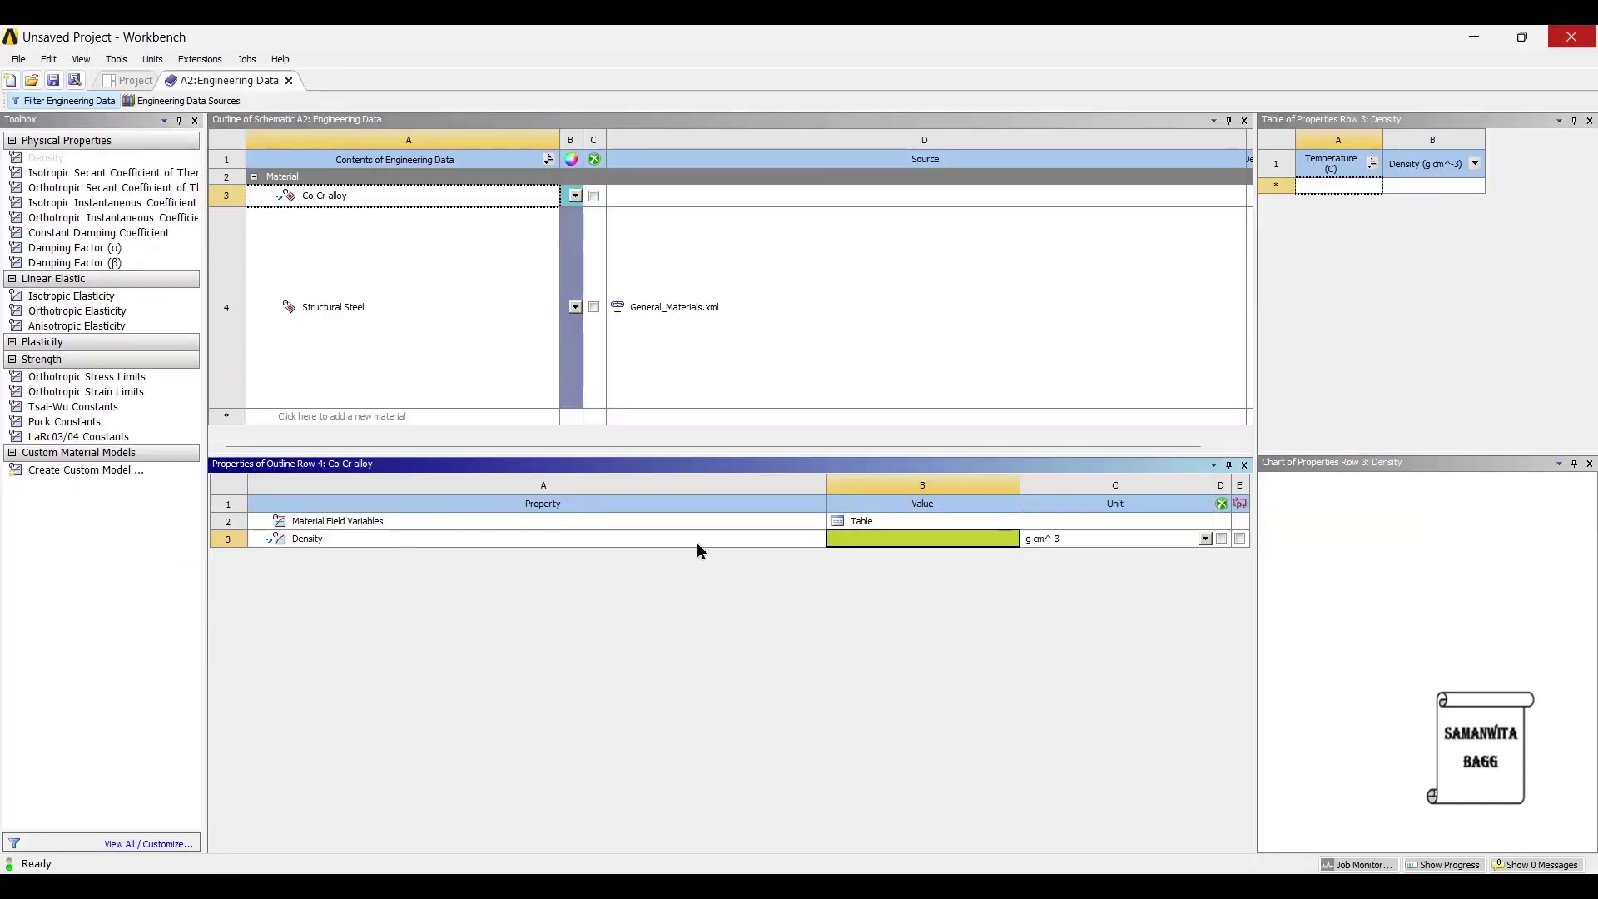
{"action": "type", "text": "10"}
{"action": "key", "text": "Return"}
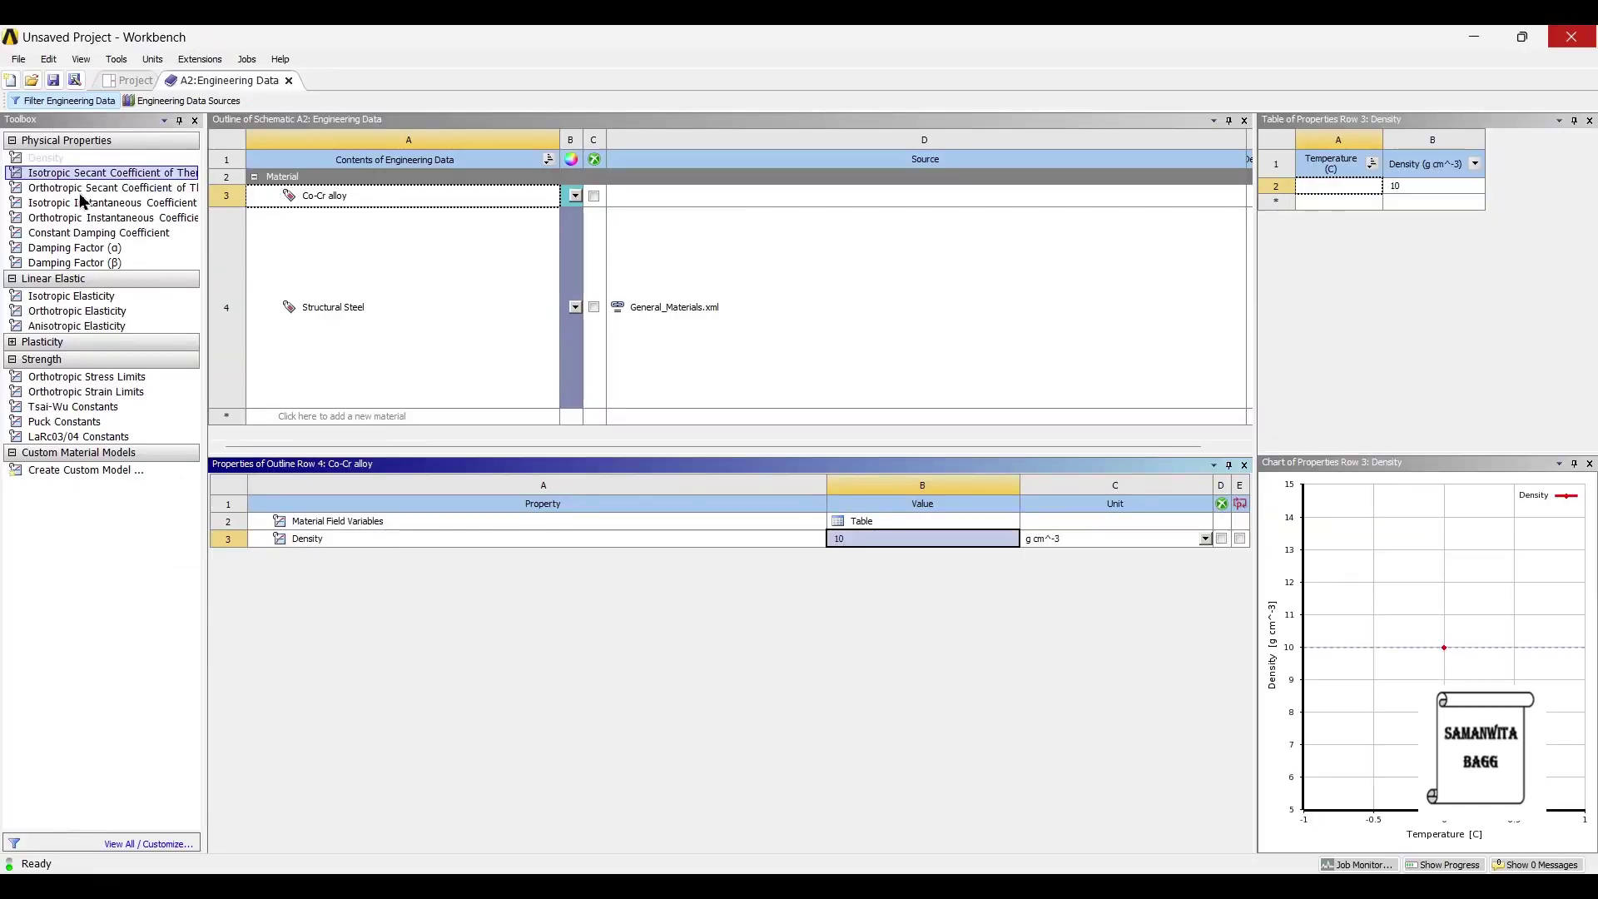
Add Isotropic Elasticity to Co-Cr alloy and look up its Young's modulus and Poisson's ratio on the alloy page in the browser
{"action": "left_click", "coordinate": [90, 300]}
{"action": "left_click_drag", "start_coordinate": [90, 297], "coordinate": [638, 662]}
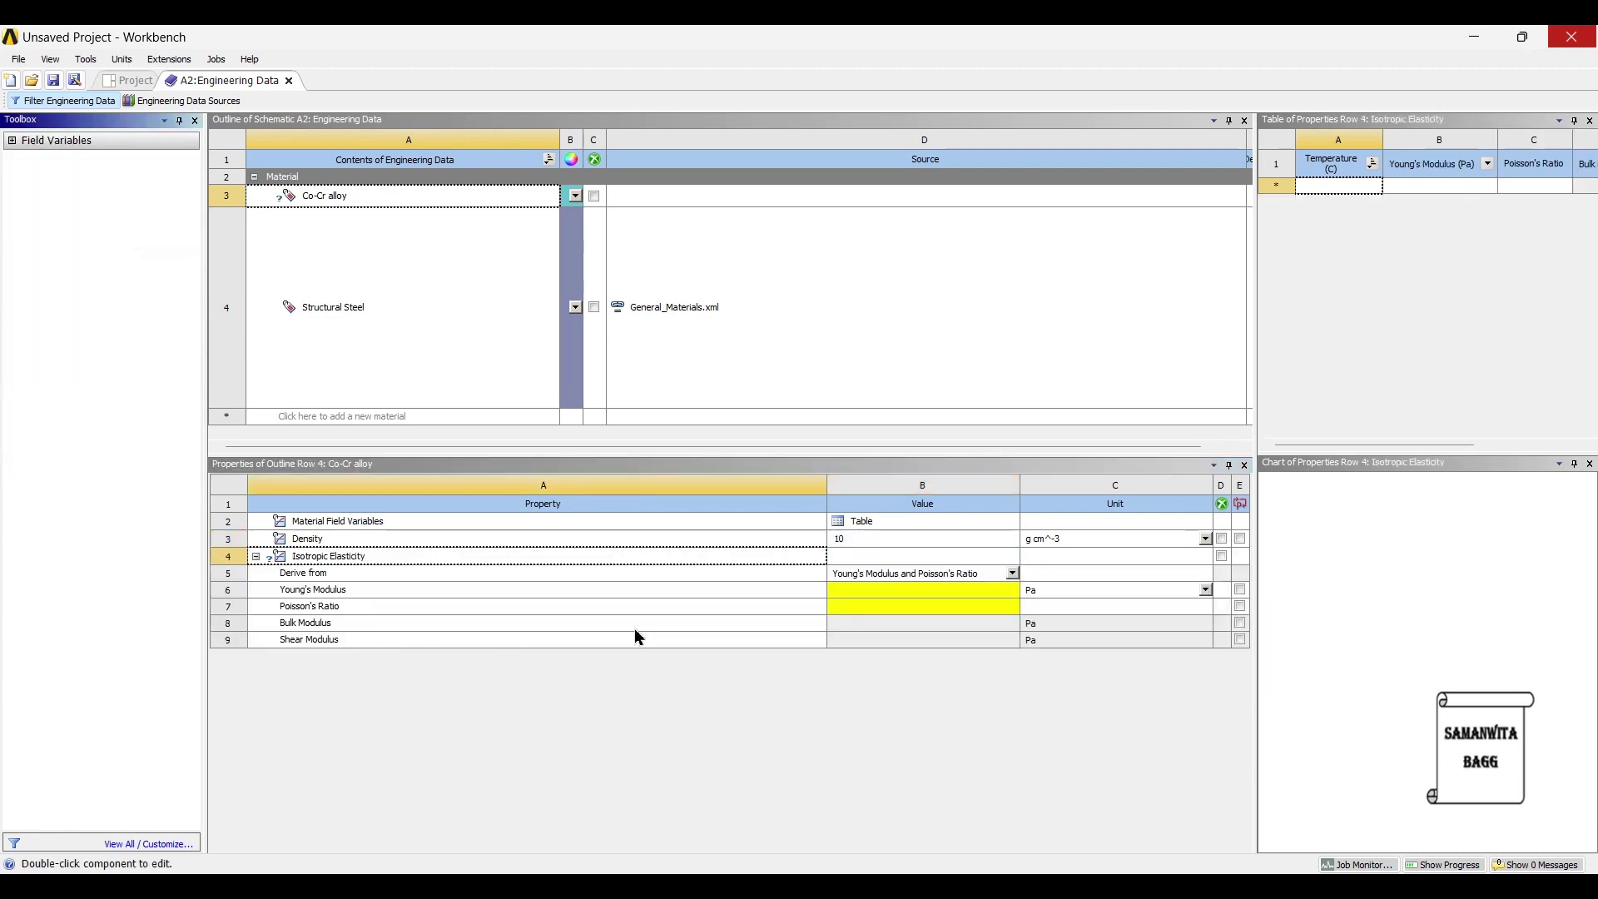
{"action": "left_click", "coordinate": [859, 607]}
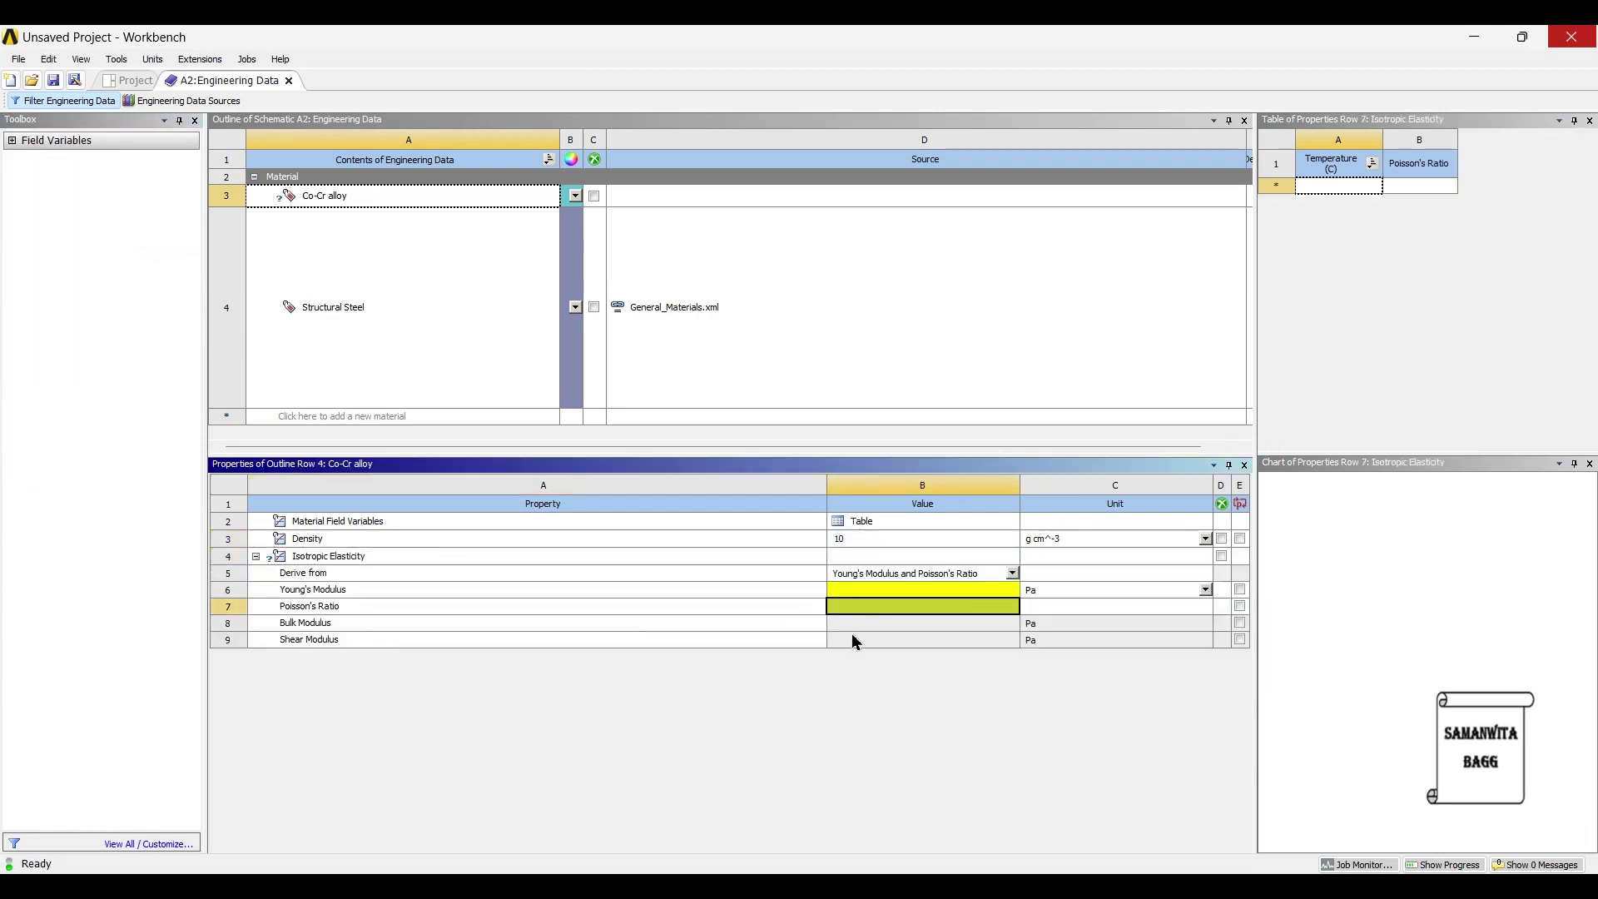
{"action": "key", "text": "alt+Tab"}
{"action": "scroll", "coordinate": [816, 650], "scroll_direction": "down", "scroll_amount": 3}
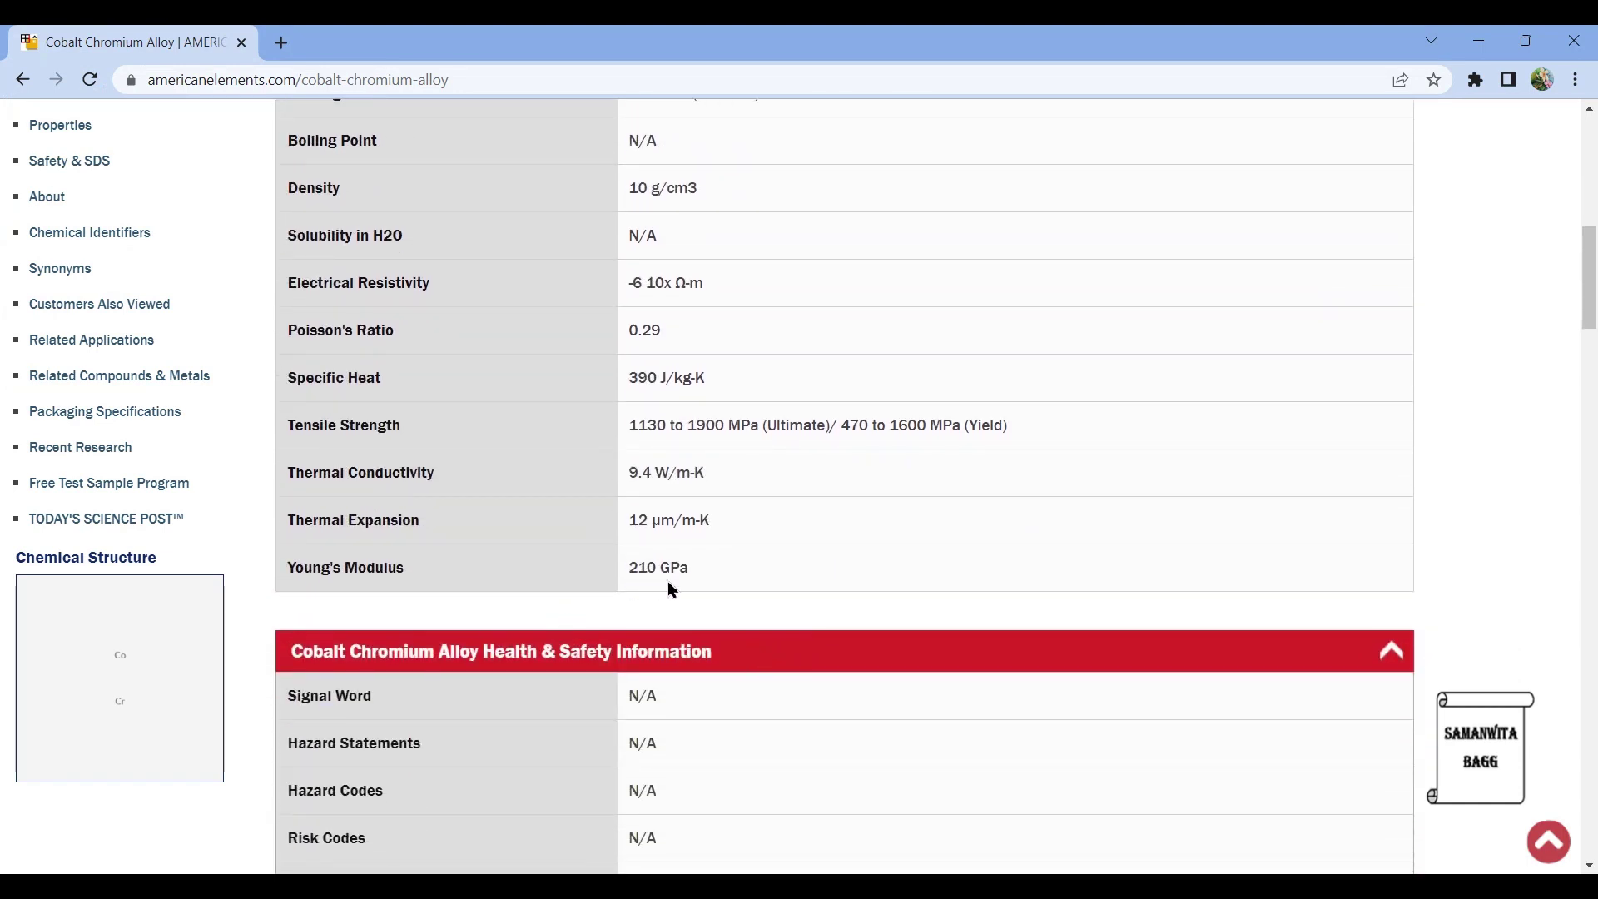
{"action": "scroll", "coordinate": [671, 589], "scroll_direction": "up", "scroll_amount": 1}
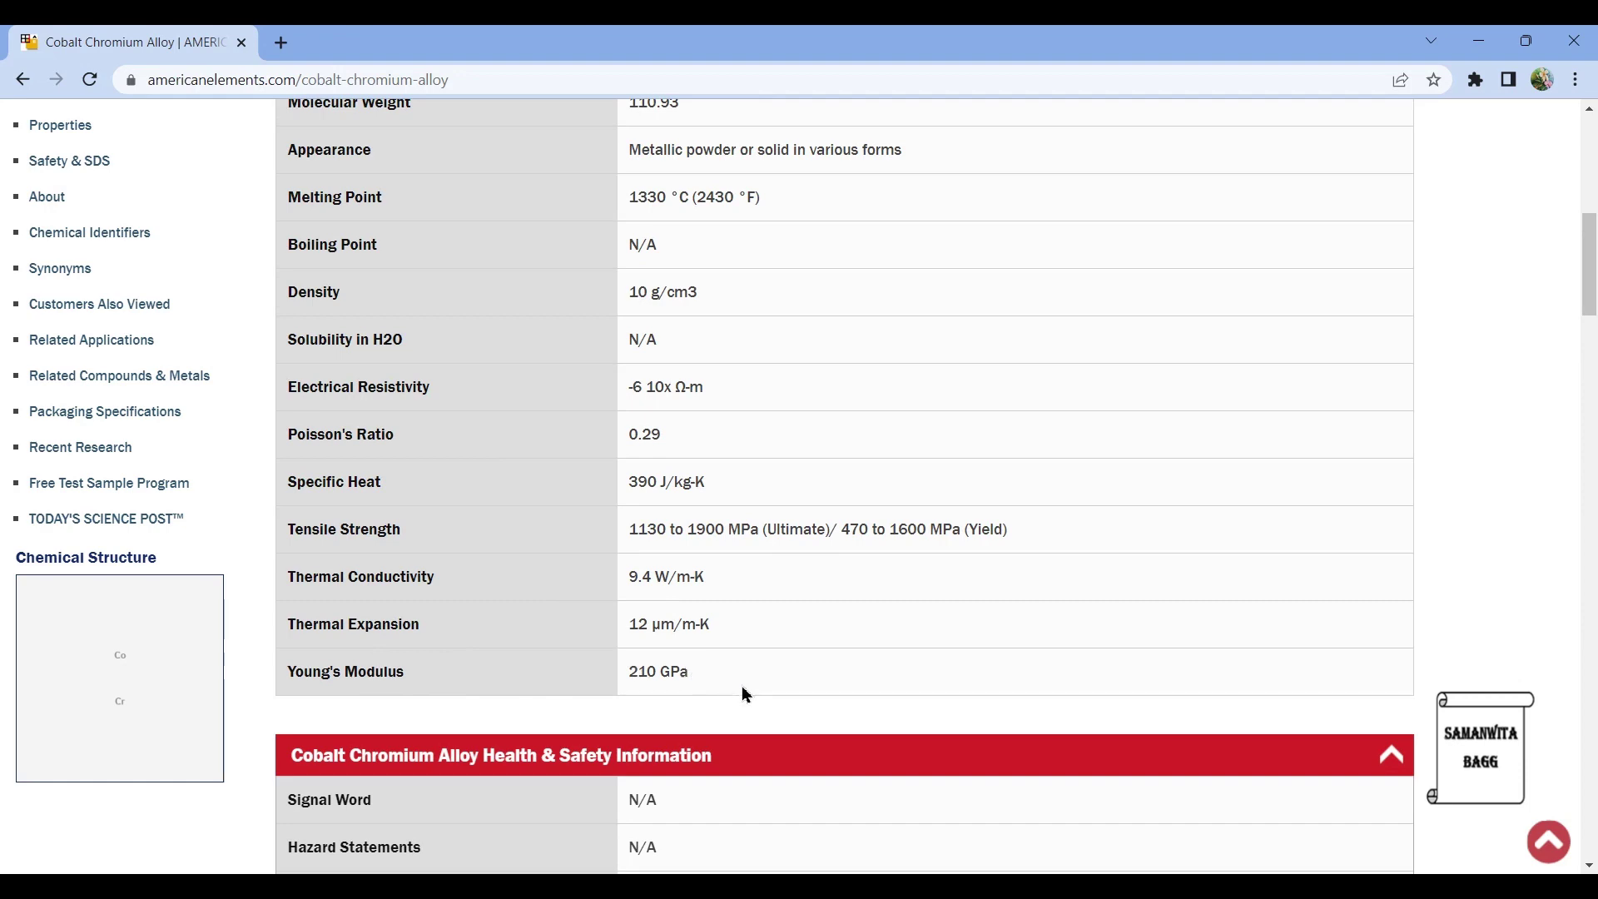
{"action": "key", "text": "alt+Tab"}
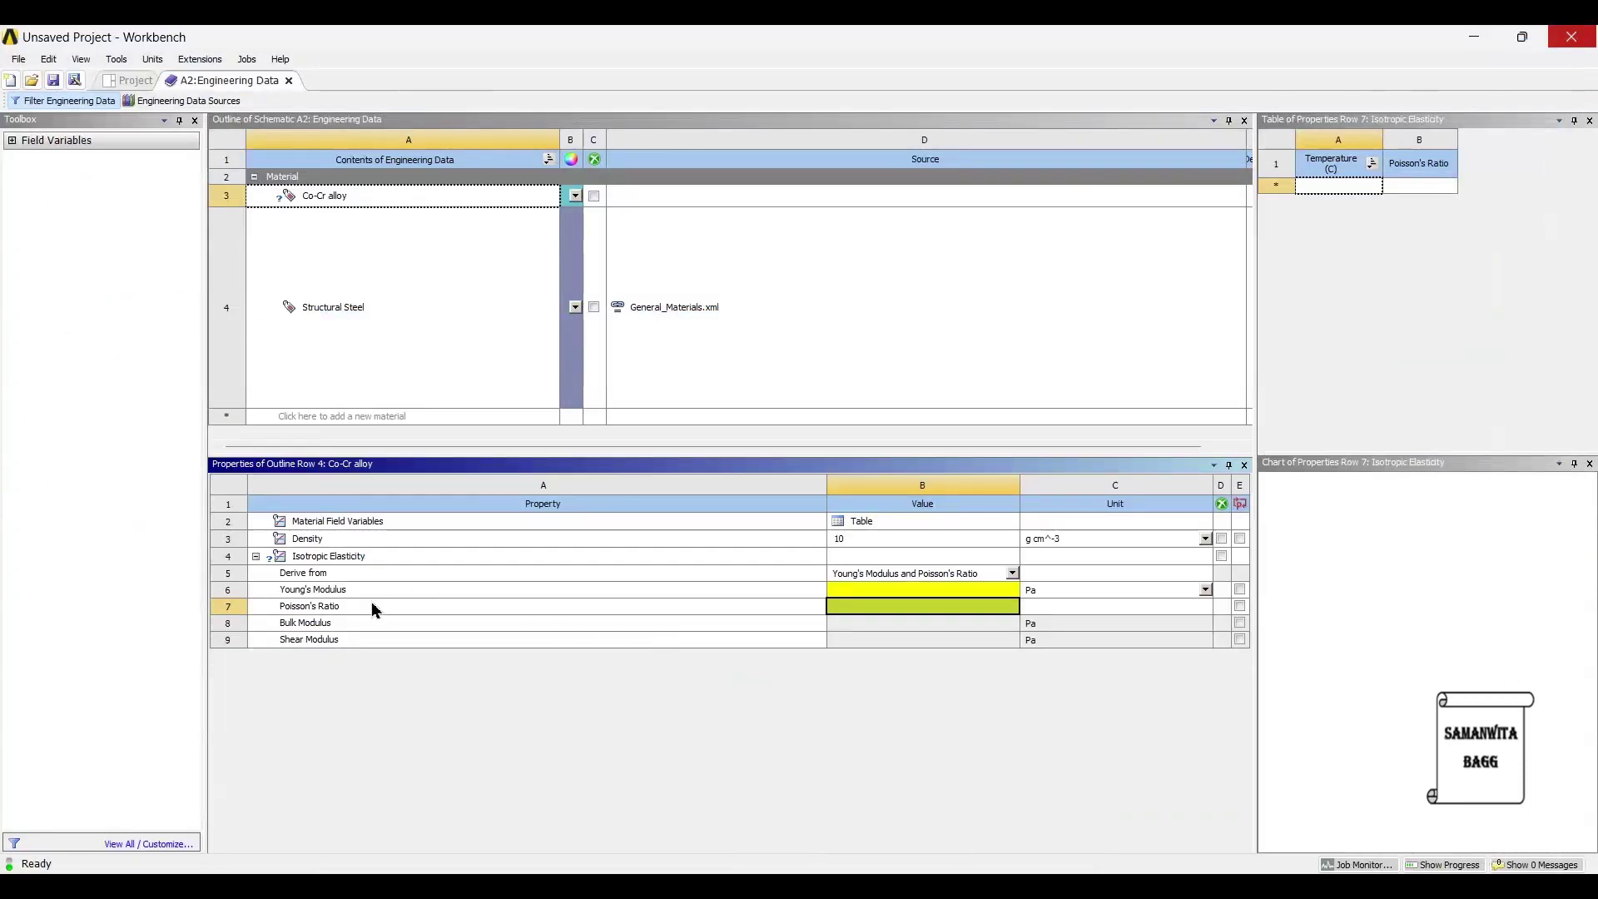
Set Co-Cr alloy's Young's modulus to 210e9 Pa and its Poisson's ratio to 0.29
{"action": "left_click", "coordinate": [877, 589]}
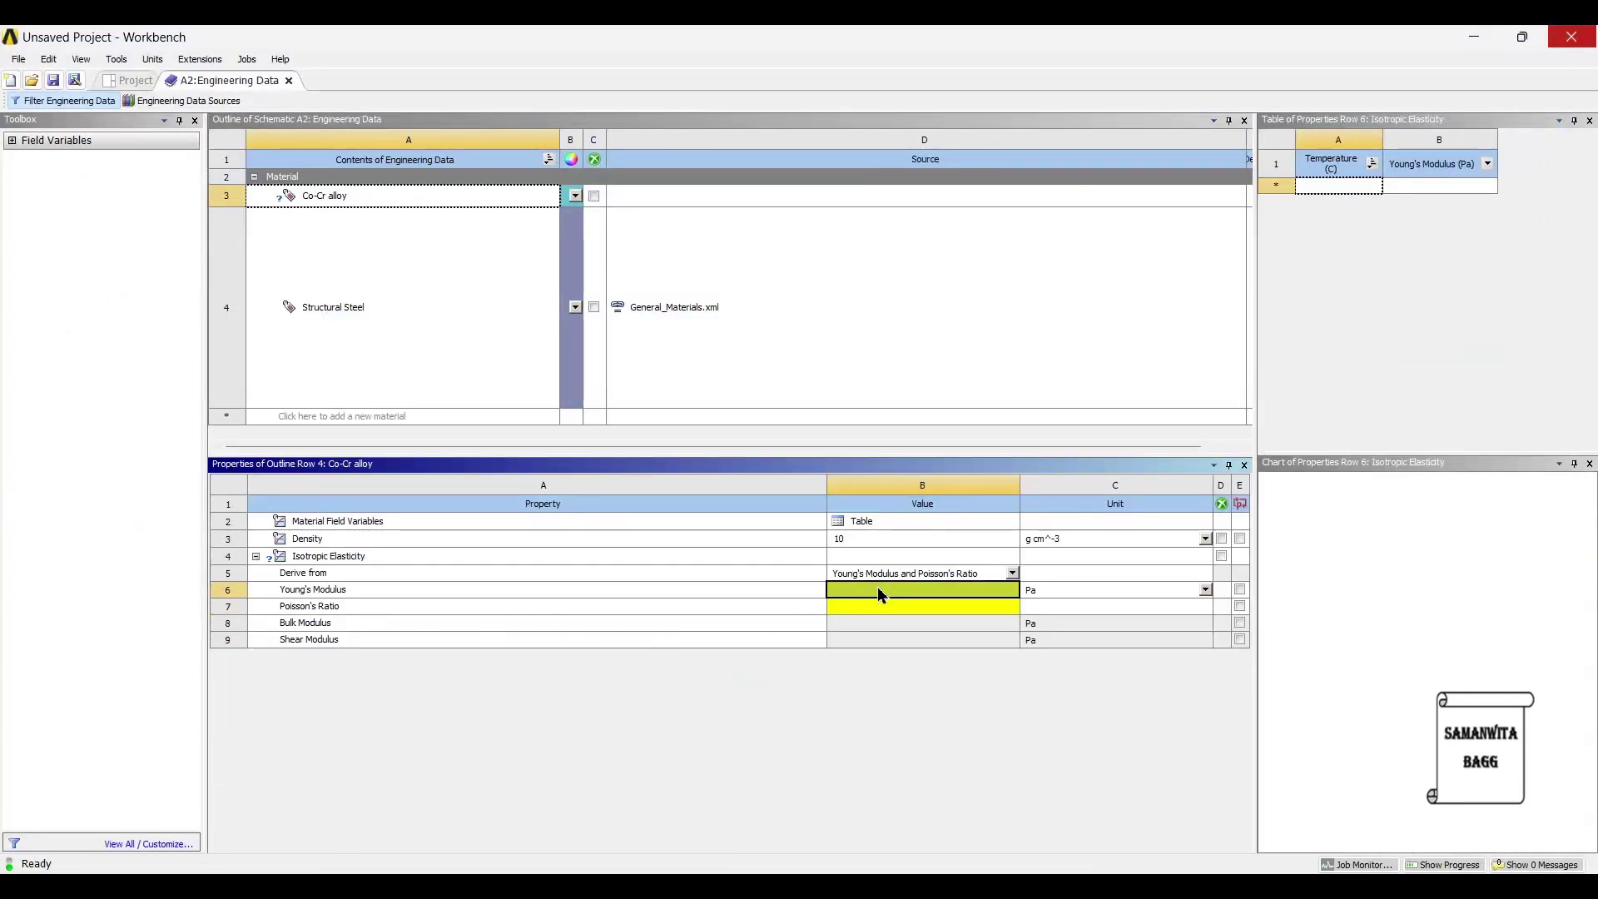
{"action": "type", "text": "2"}
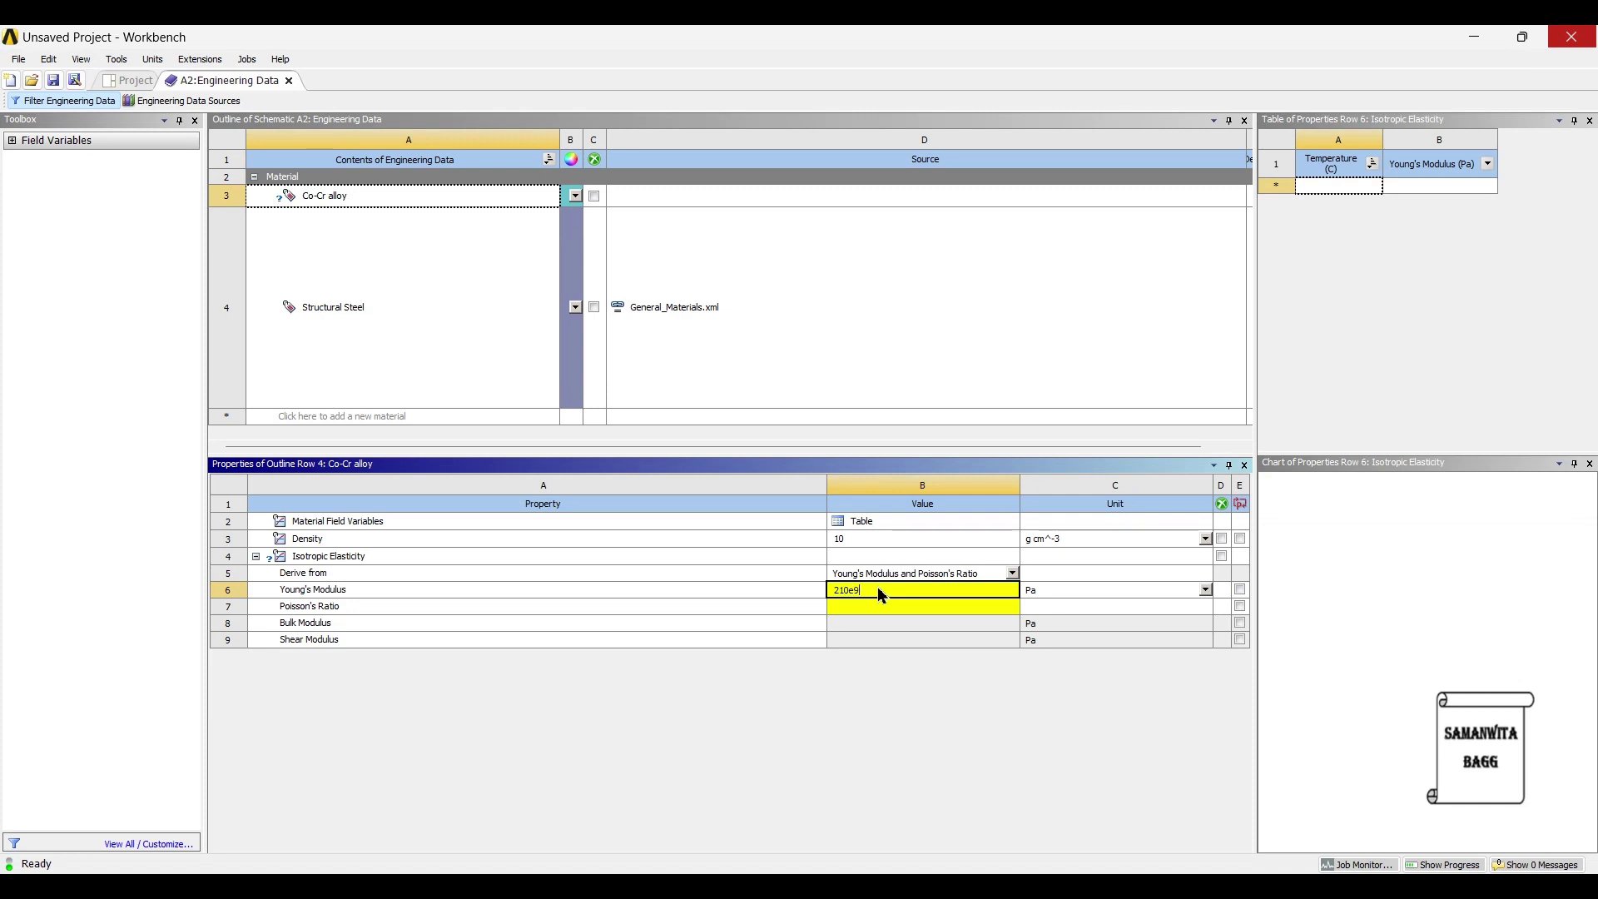
{"action": "type", "text": "10e9"}
{"action": "left_click", "coordinate": [841, 606]}
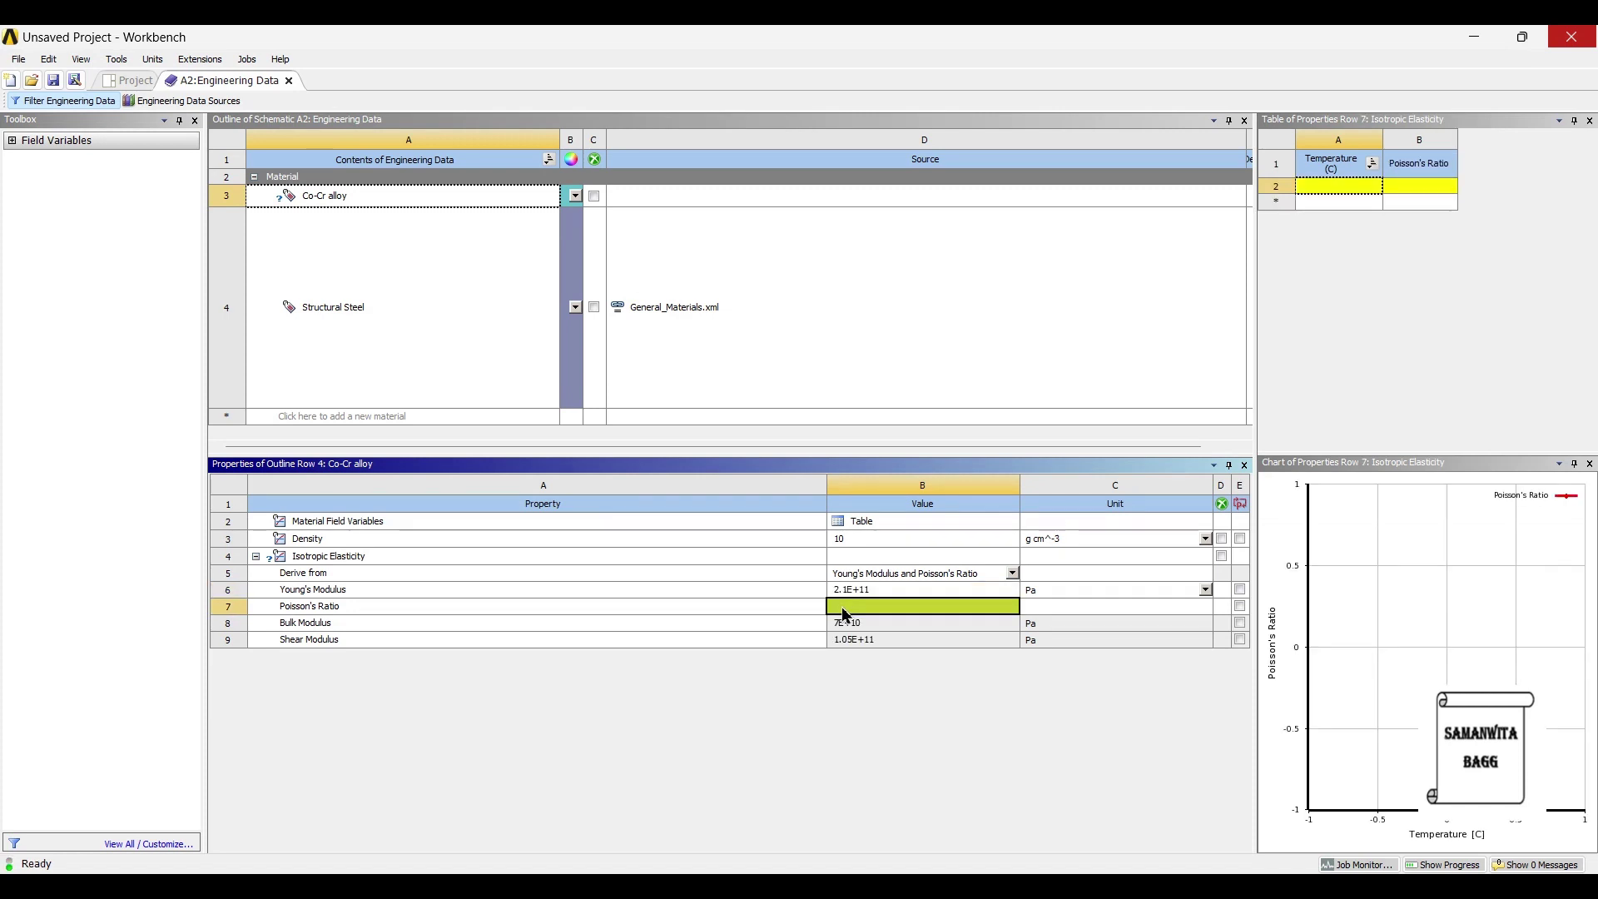
{"action": "type", "text": "0.29"}
{"action": "key", "text": "Return"}
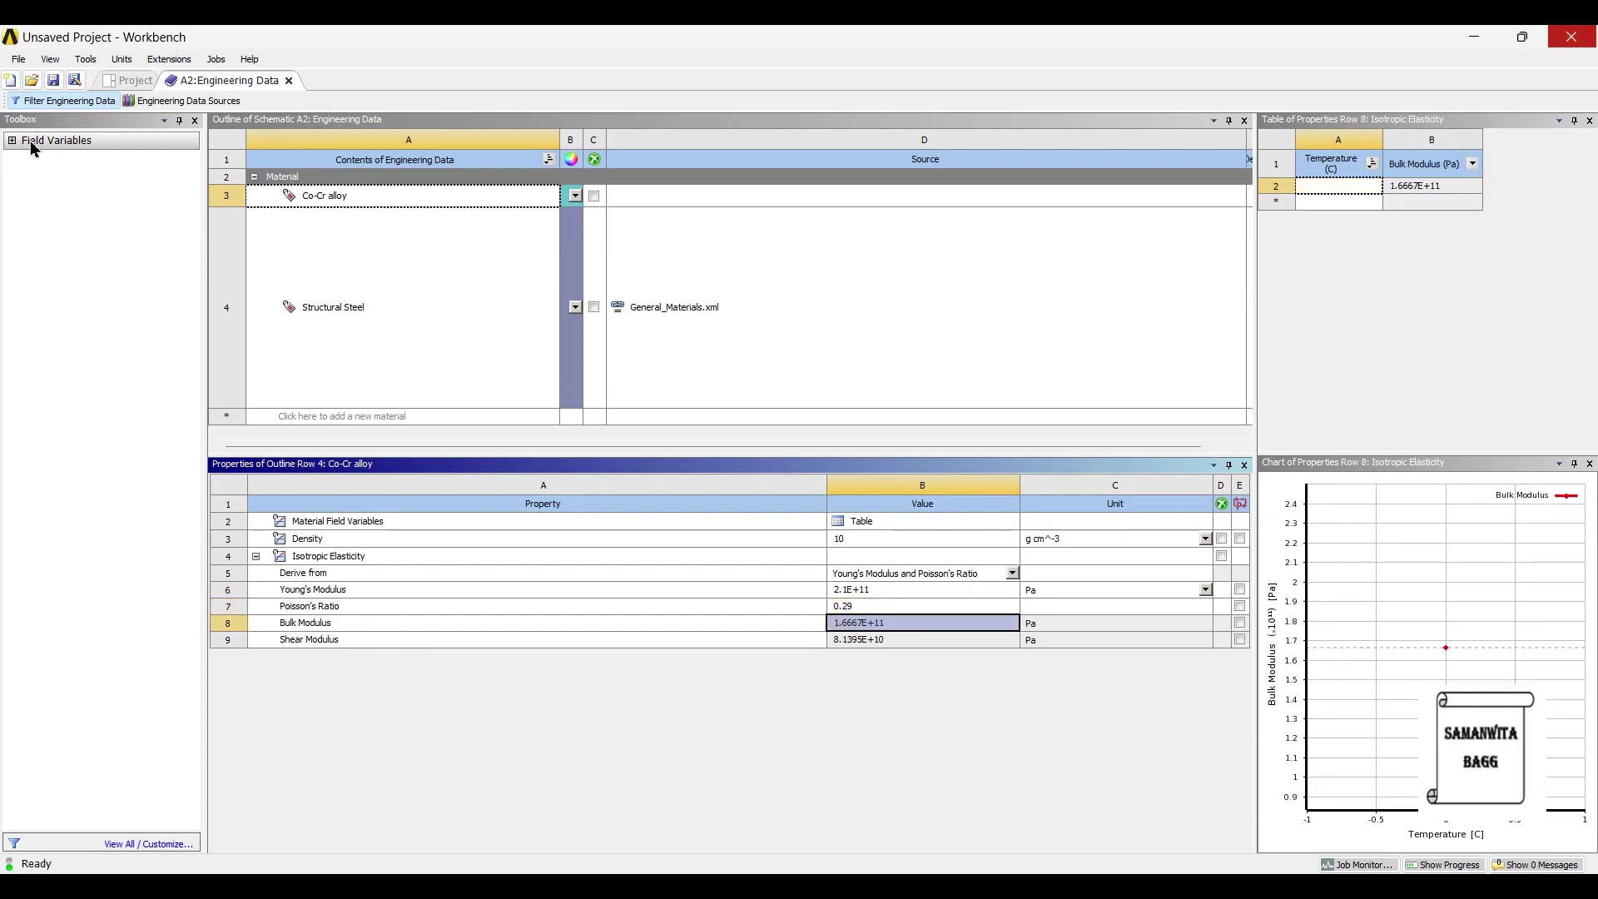
{"action": "left_click", "coordinate": [391, 196]}
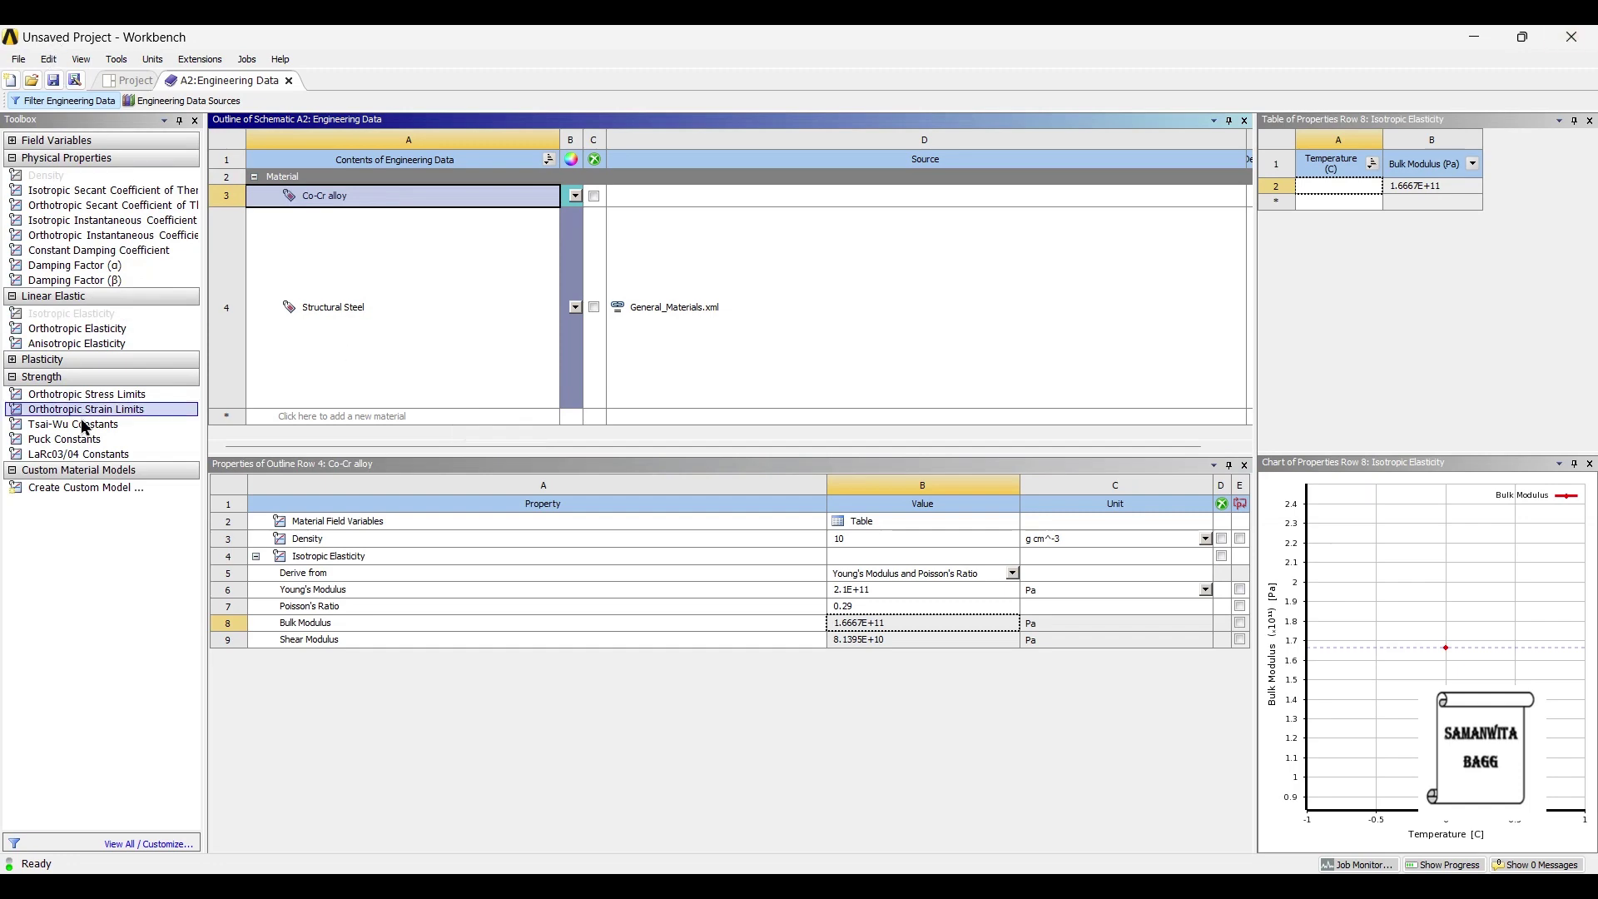
Return to the project schematic and update the project
{"action": "left_click", "coordinate": [122, 60]}
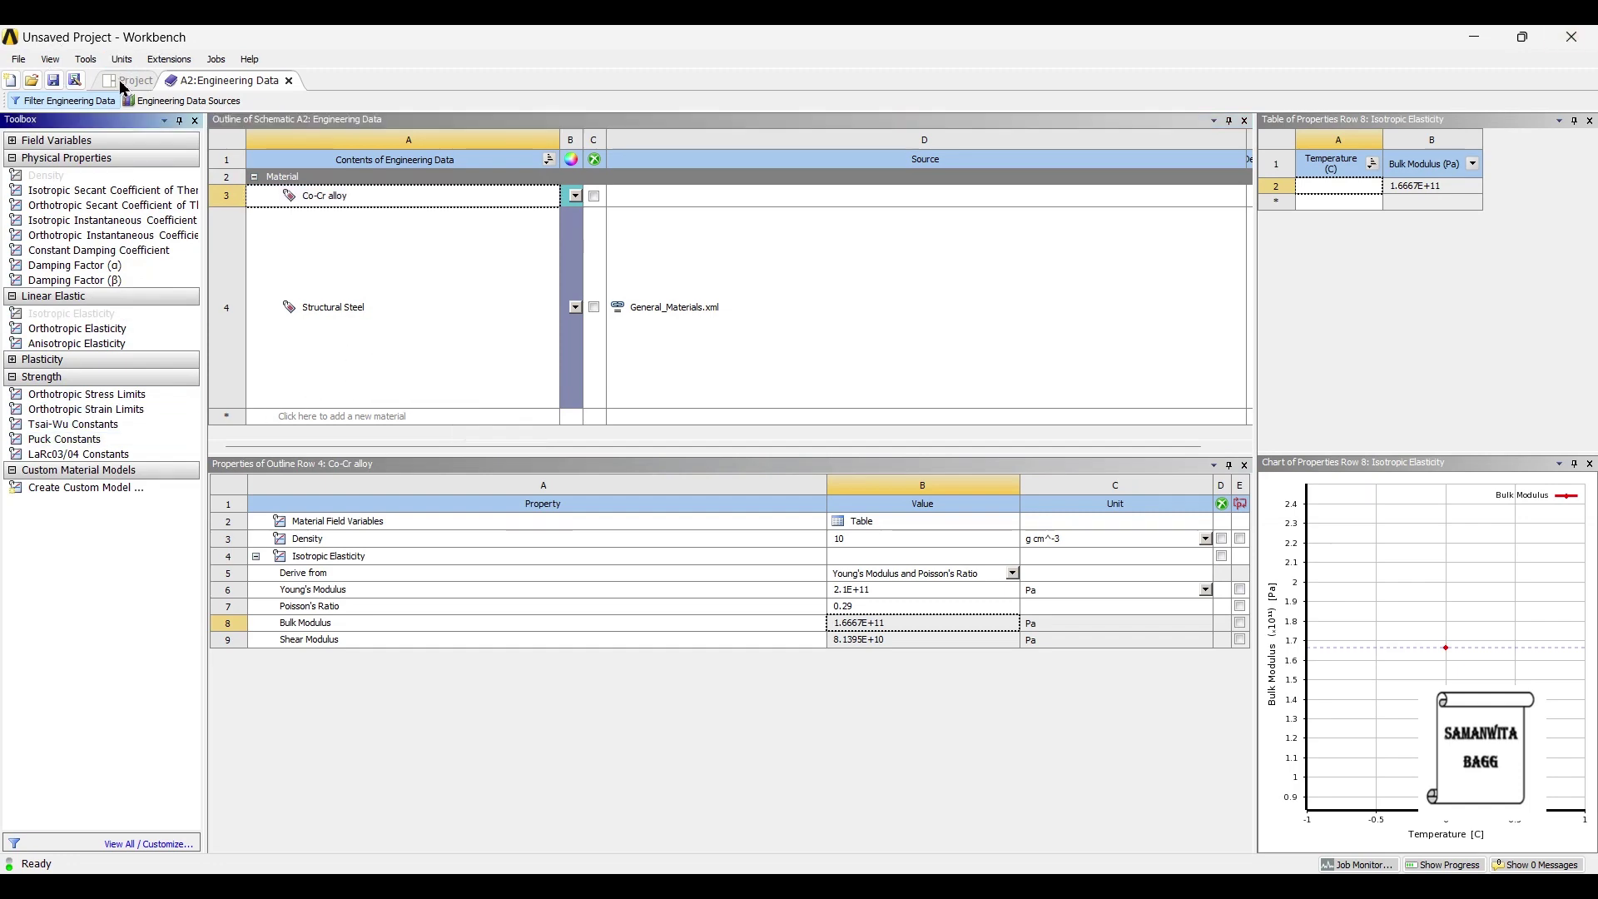
{"action": "left_click", "coordinate": [120, 80]}
{"action": "left_click", "coordinate": [263, 102]}
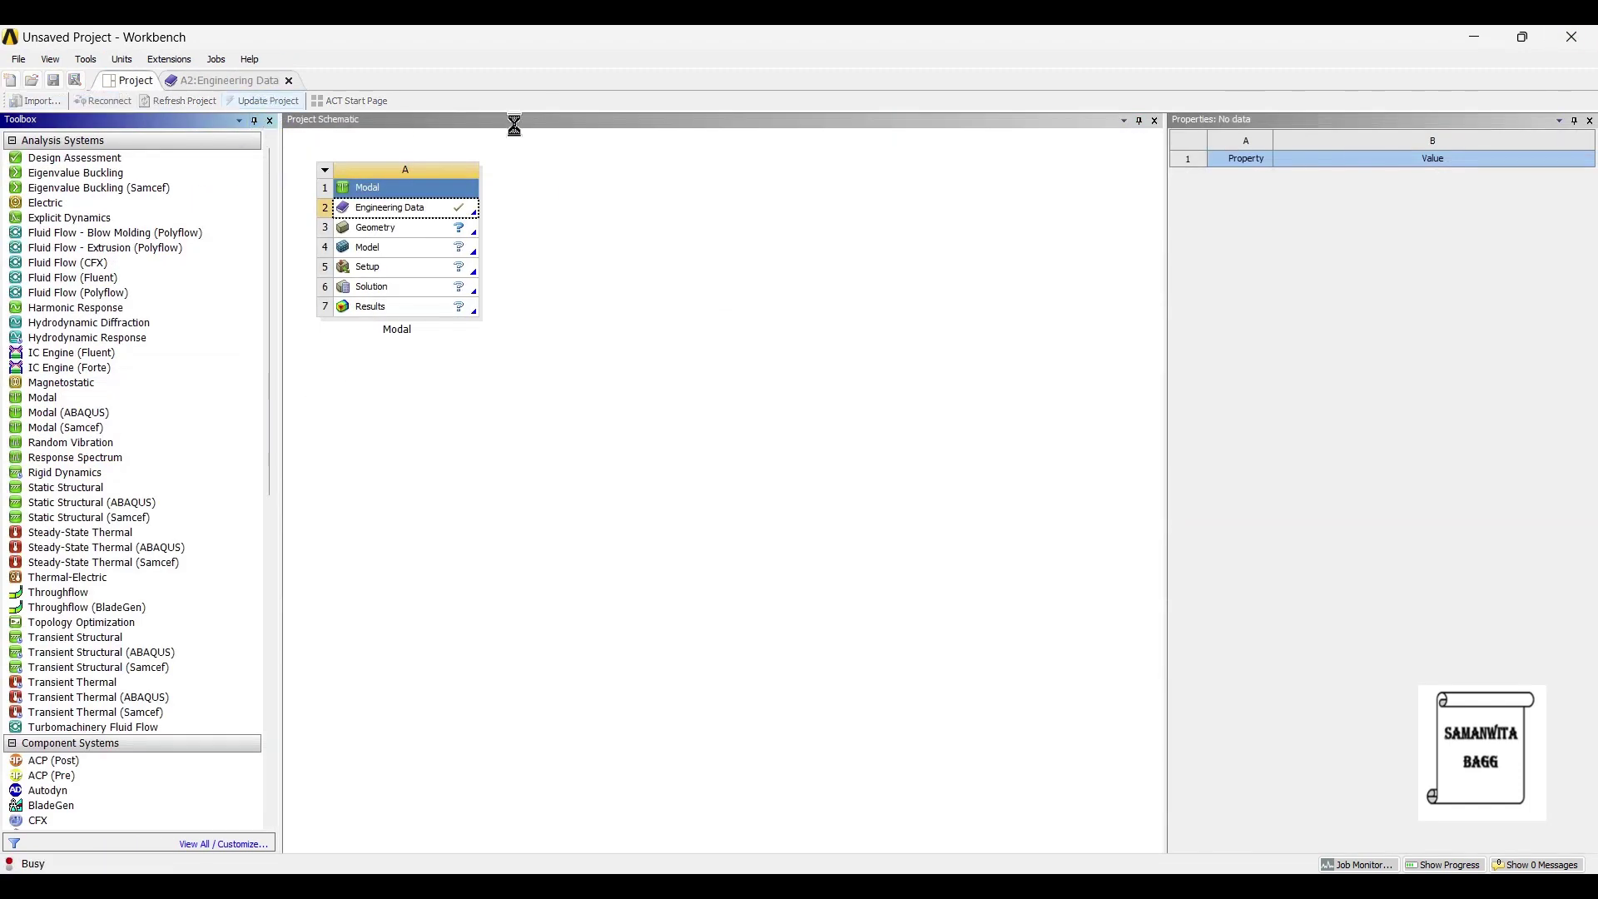
Import Exhaust Valve.stp from the Engine Valve folder as the geometry of the Modal system
{"action": "left_click", "coordinate": [410, 230]}
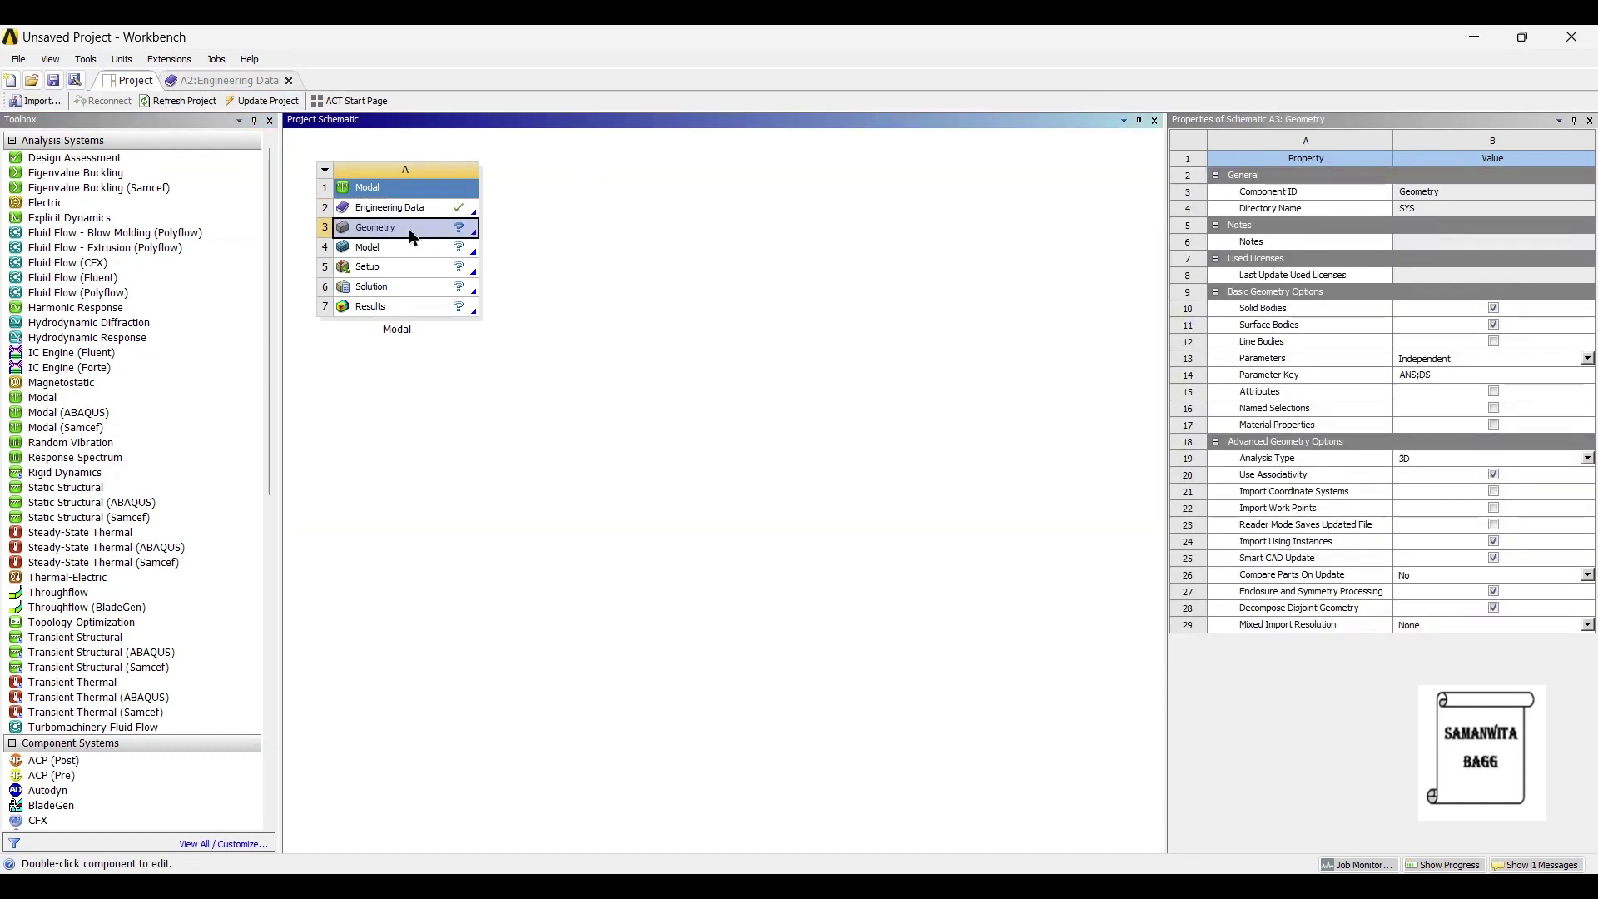
{"action": "right_click", "coordinate": [409, 233]}
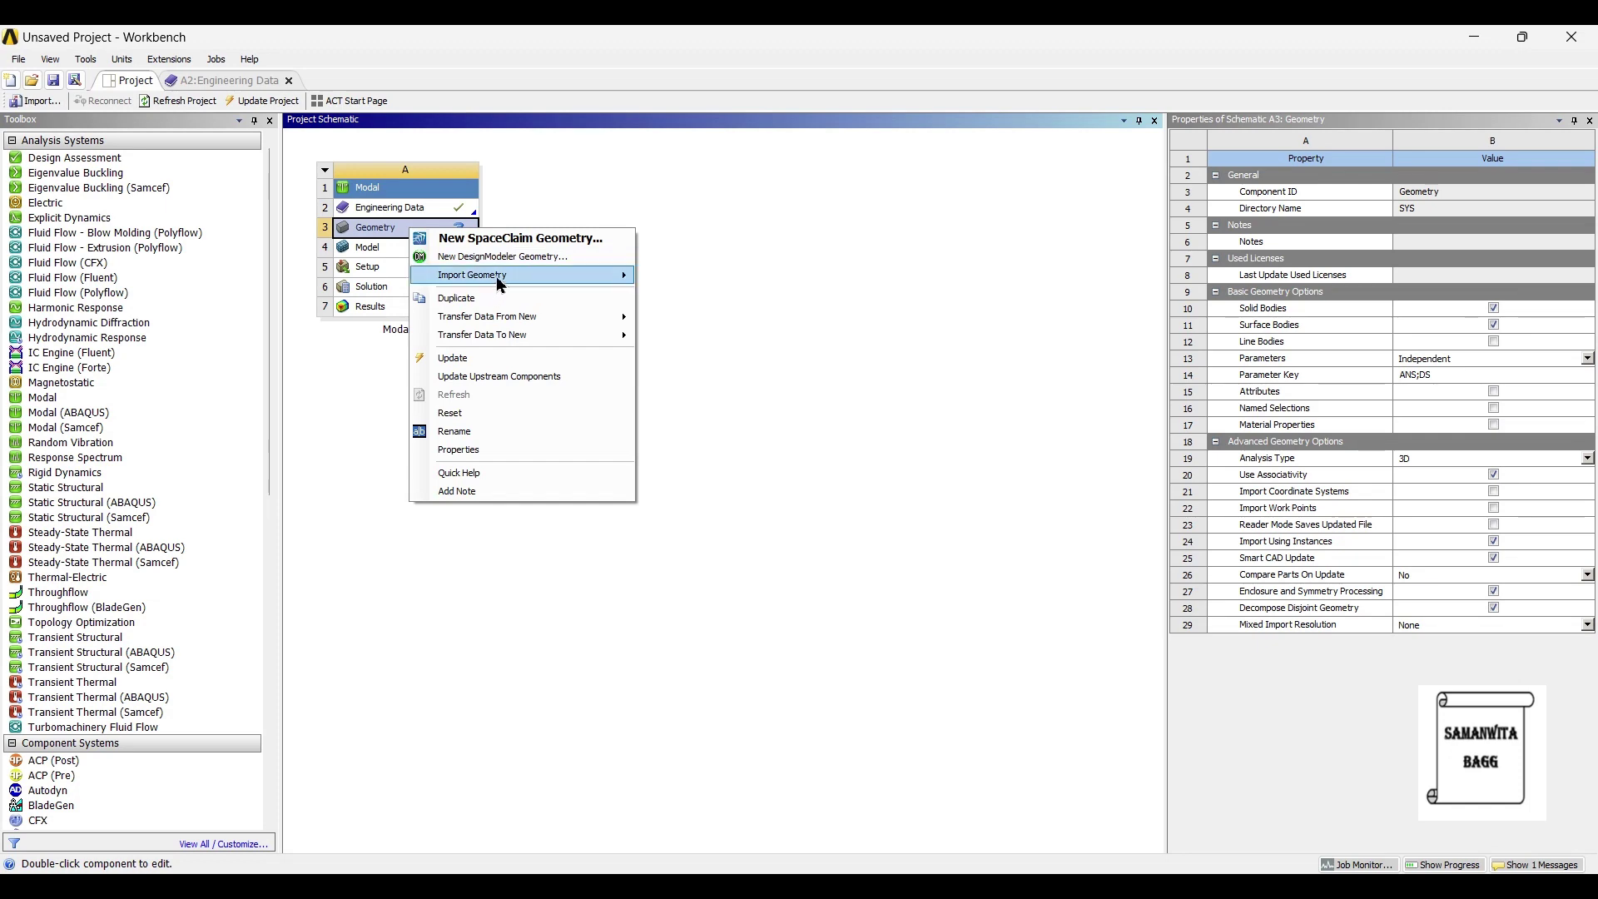
{"action": "mouse_move", "coordinate": [532, 276]}
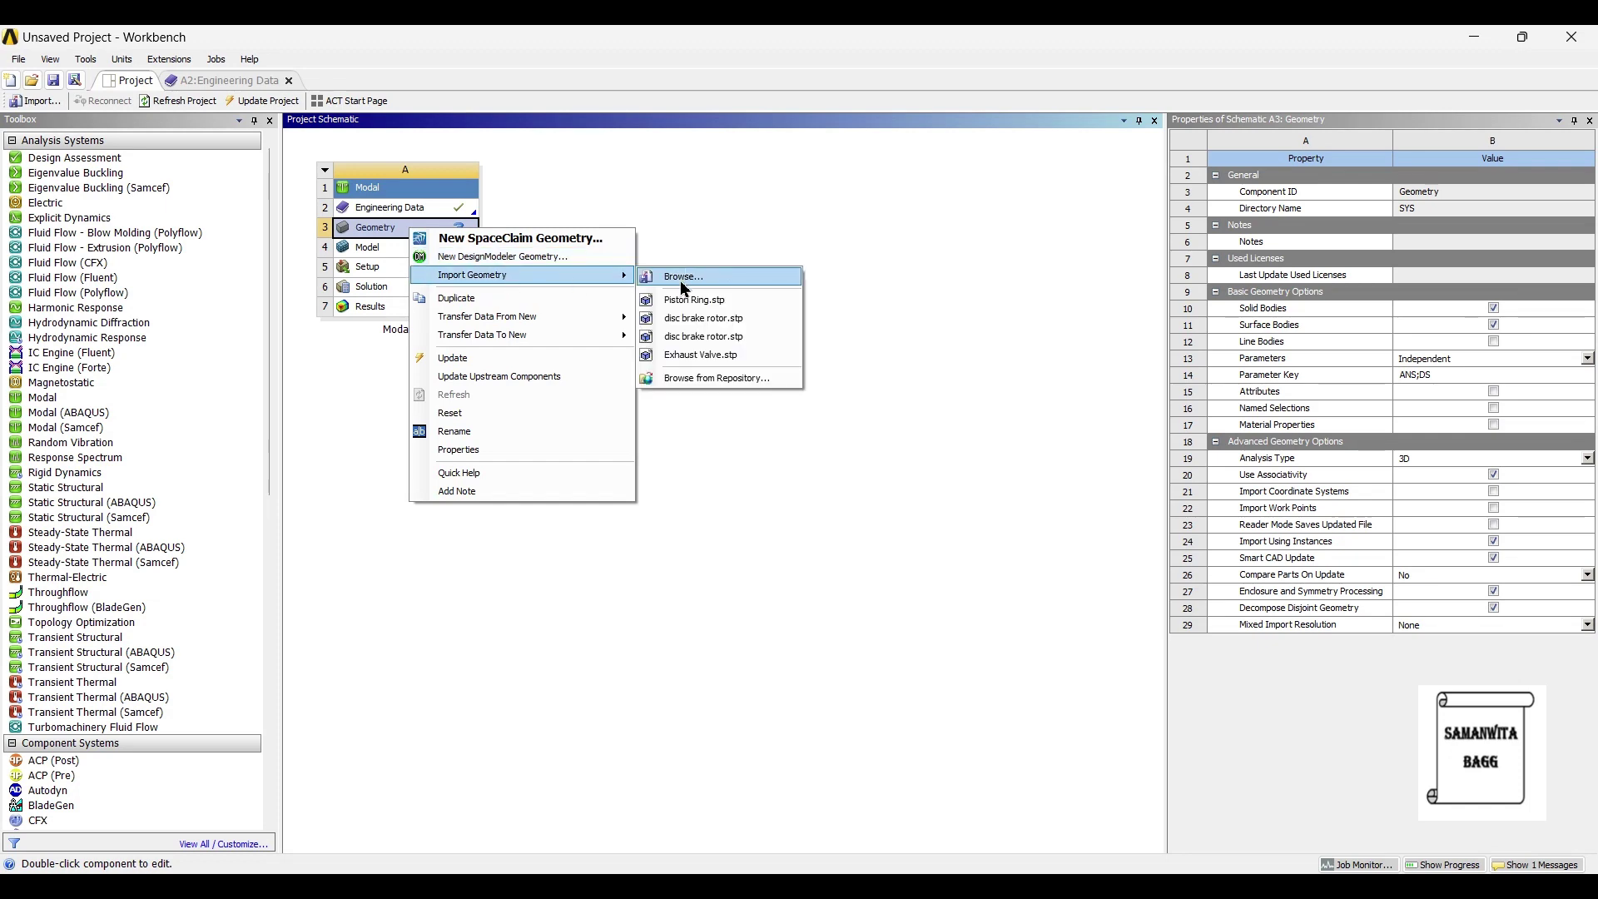
{"action": "left_click", "coordinate": [681, 282]}
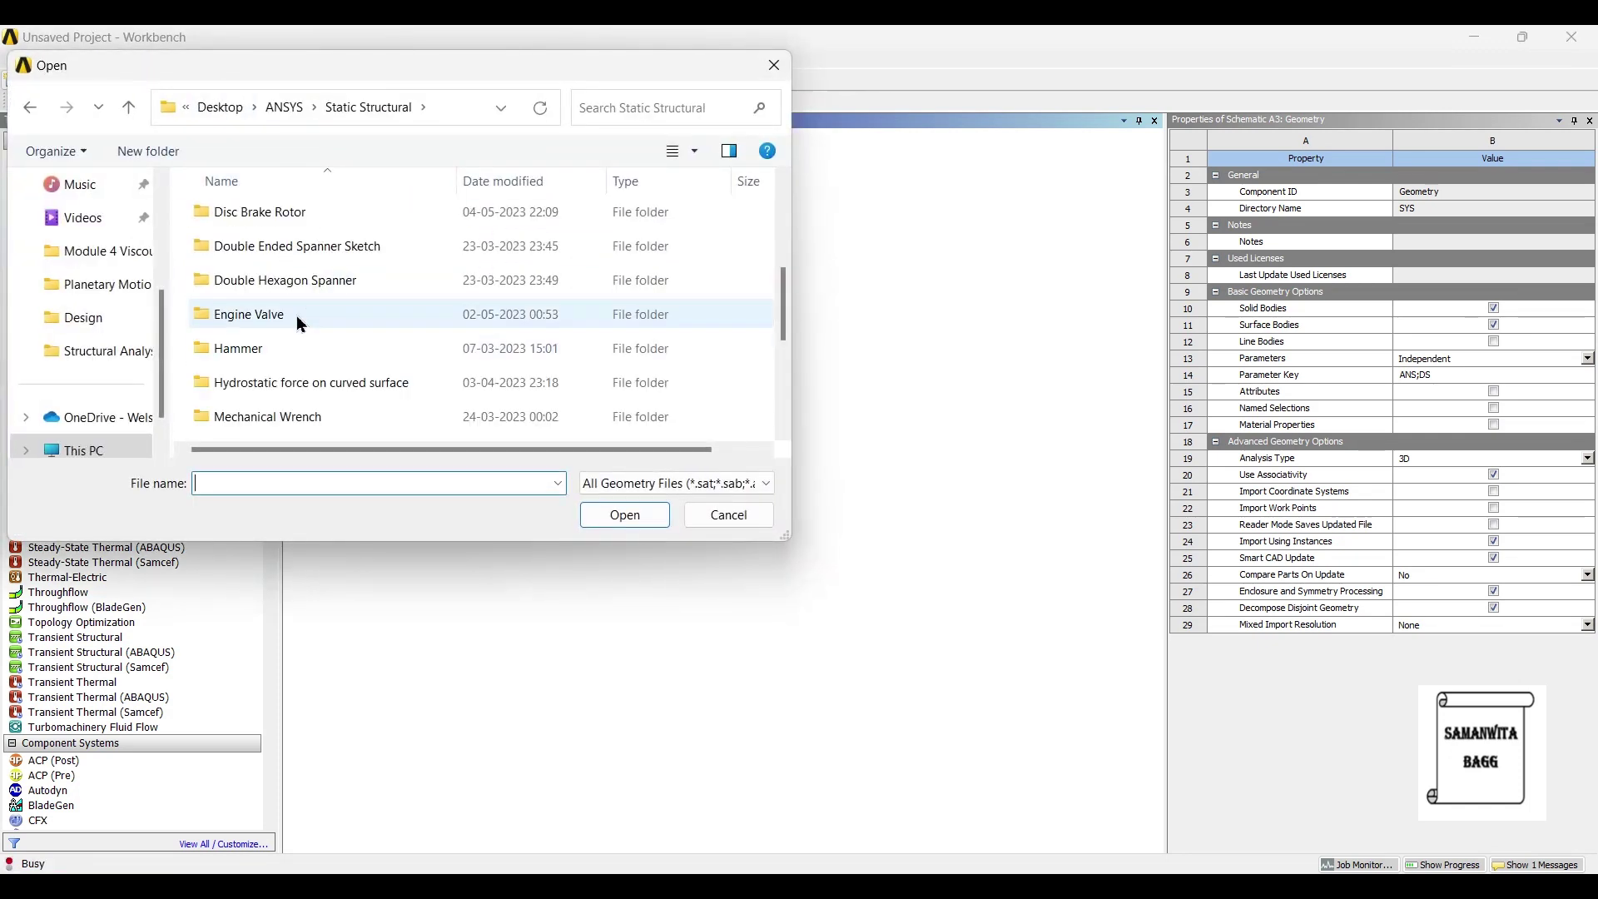
{"action": "double_click", "coordinate": [294, 313]}
{"action": "left_click", "coordinate": [304, 390]}
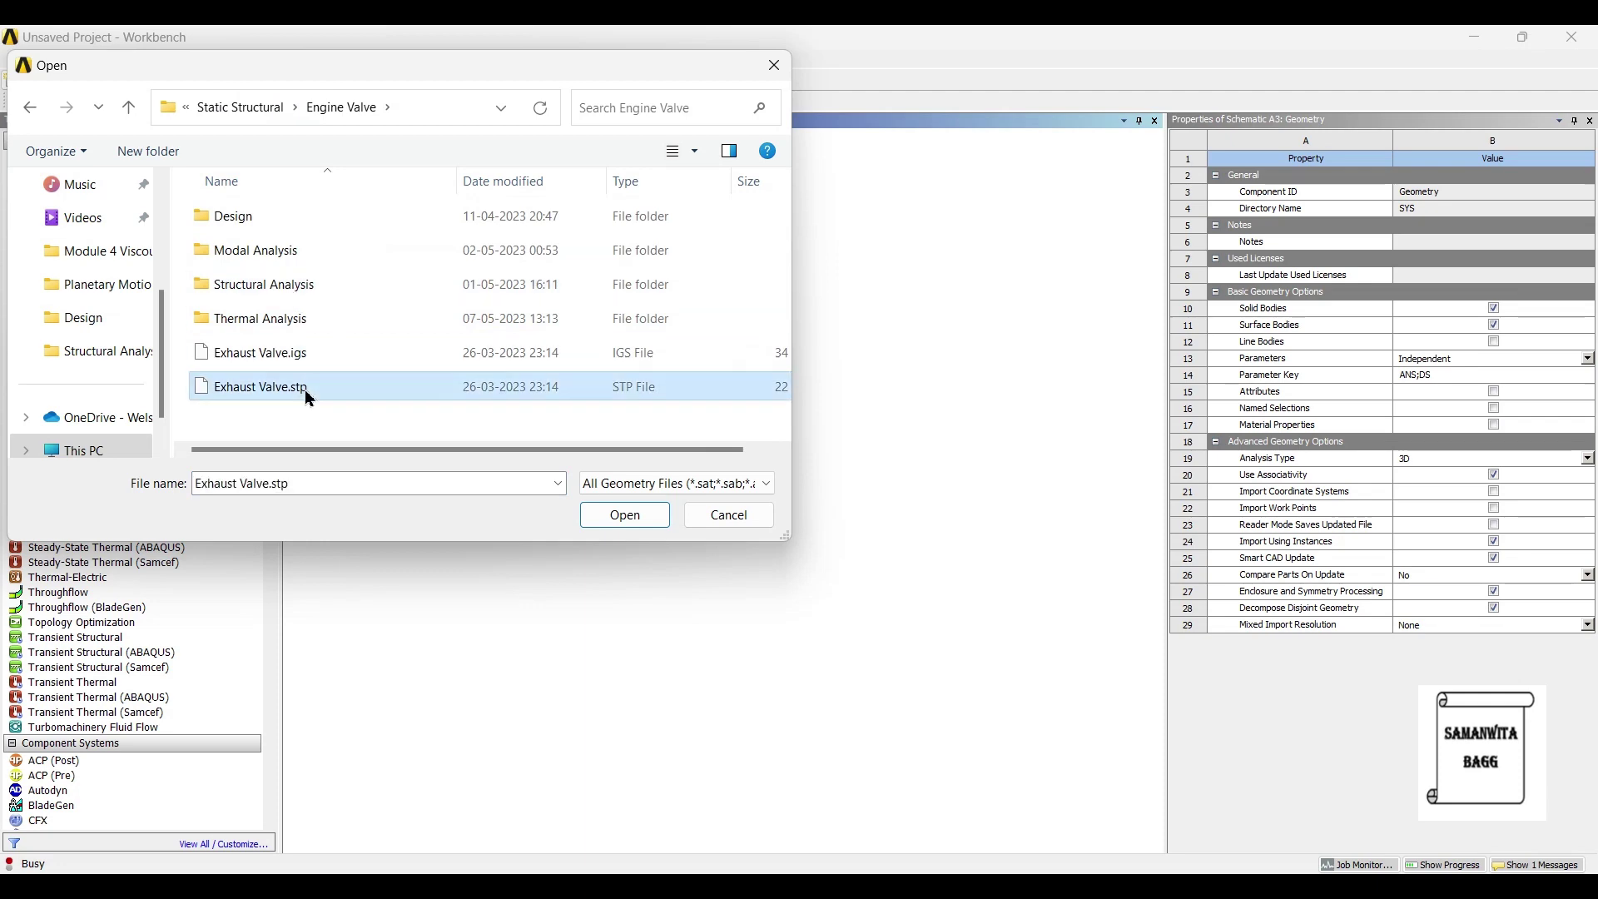
{"action": "left_click", "coordinate": [653, 515]}
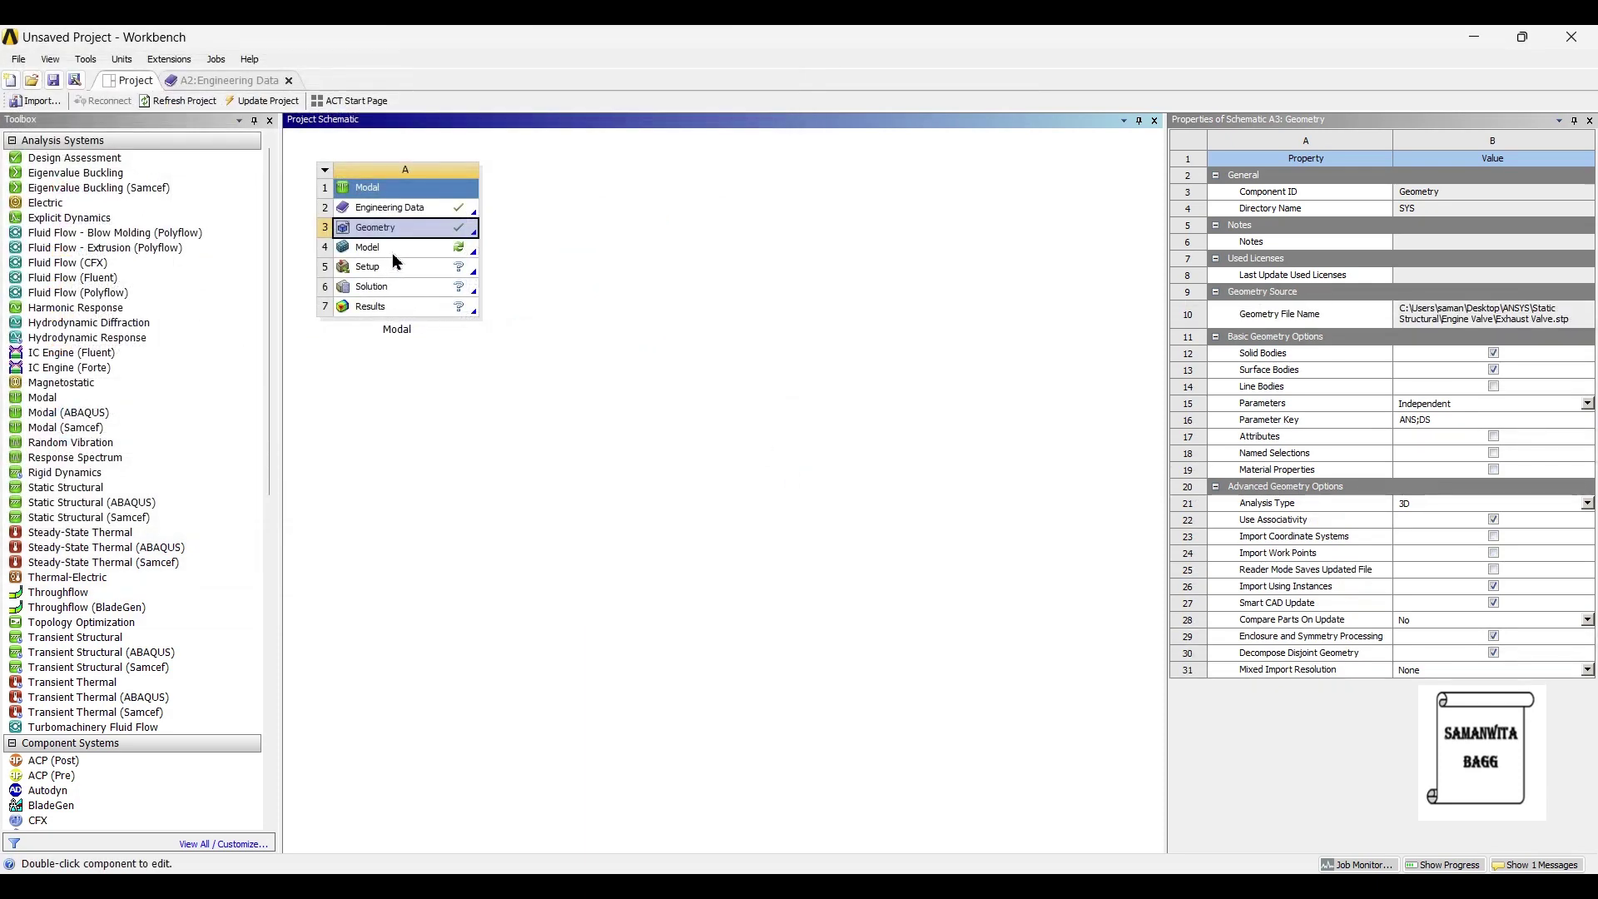
Open the Modal system's model for editing and assign Co-Cr alloy as the material of valve body 1
{"action": "double_click", "coordinate": [392, 253]}
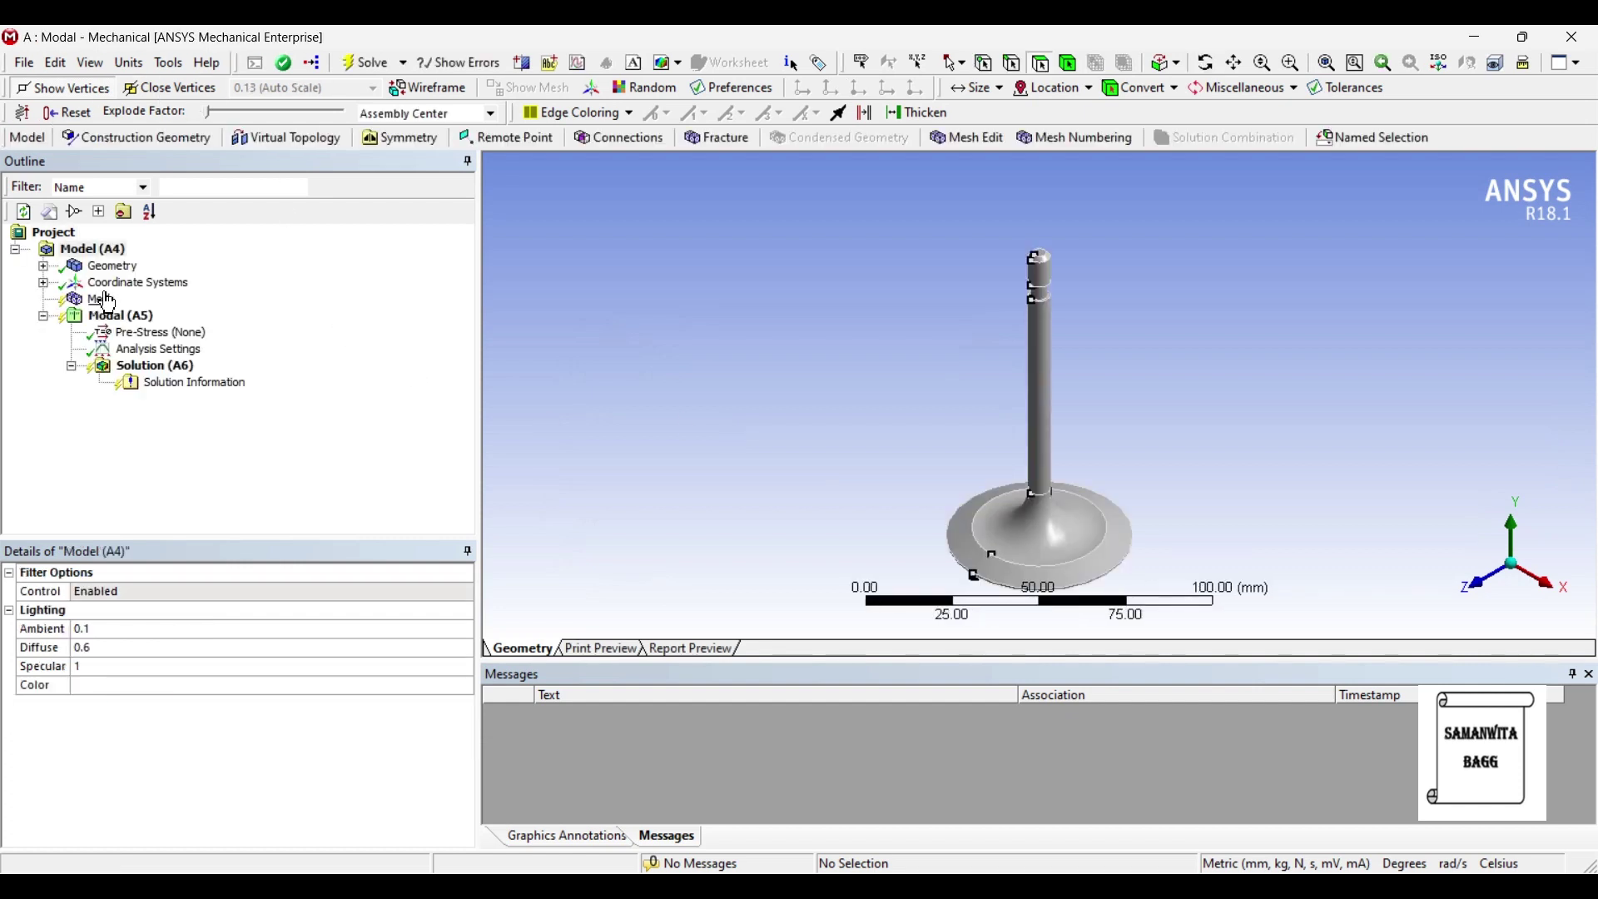
{"action": "left_click", "coordinate": [43, 266]}
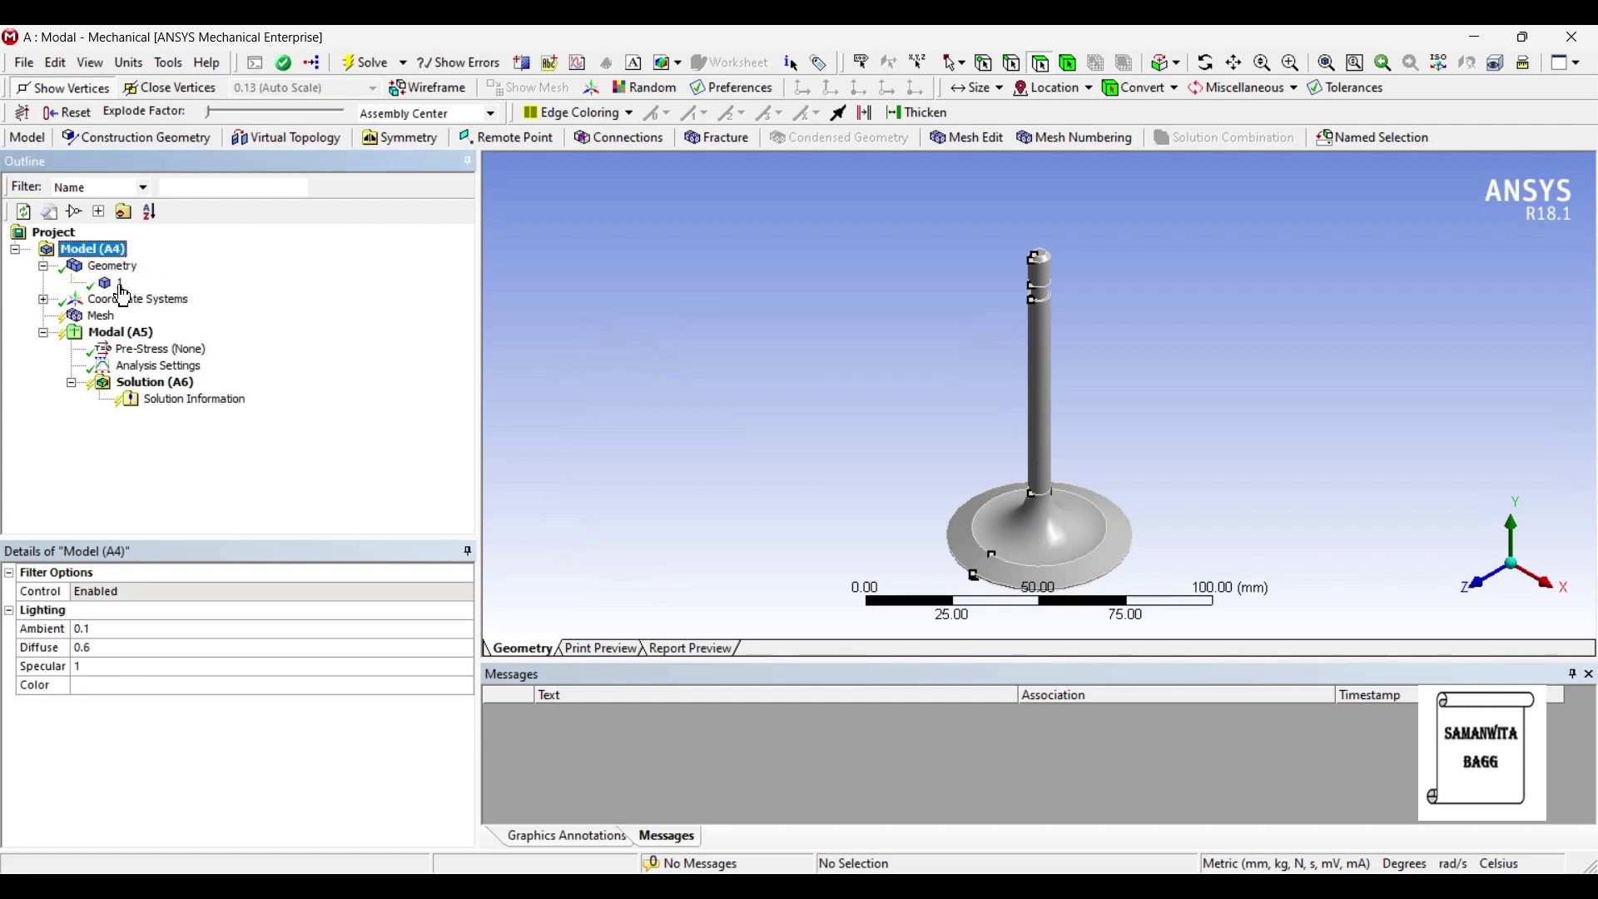
{"action": "left_click", "coordinate": [121, 283]}
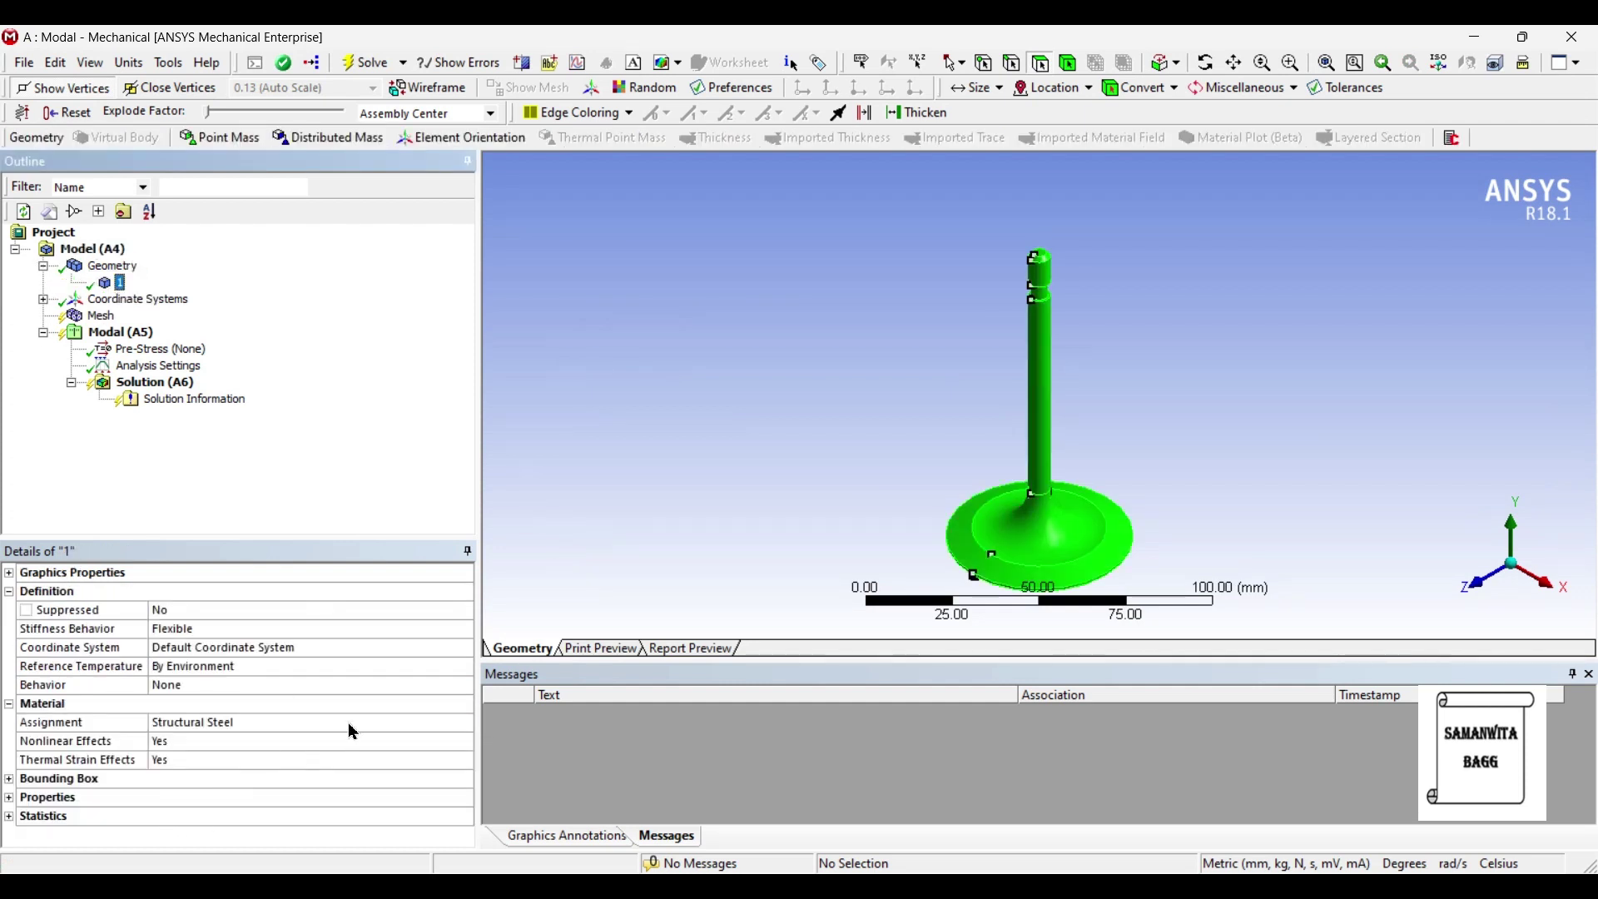
{"action": "left_click", "coordinate": [351, 724]}
{"action": "left_click", "coordinate": [466, 724]}
{"action": "left_click", "coordinate": [560, 813]}
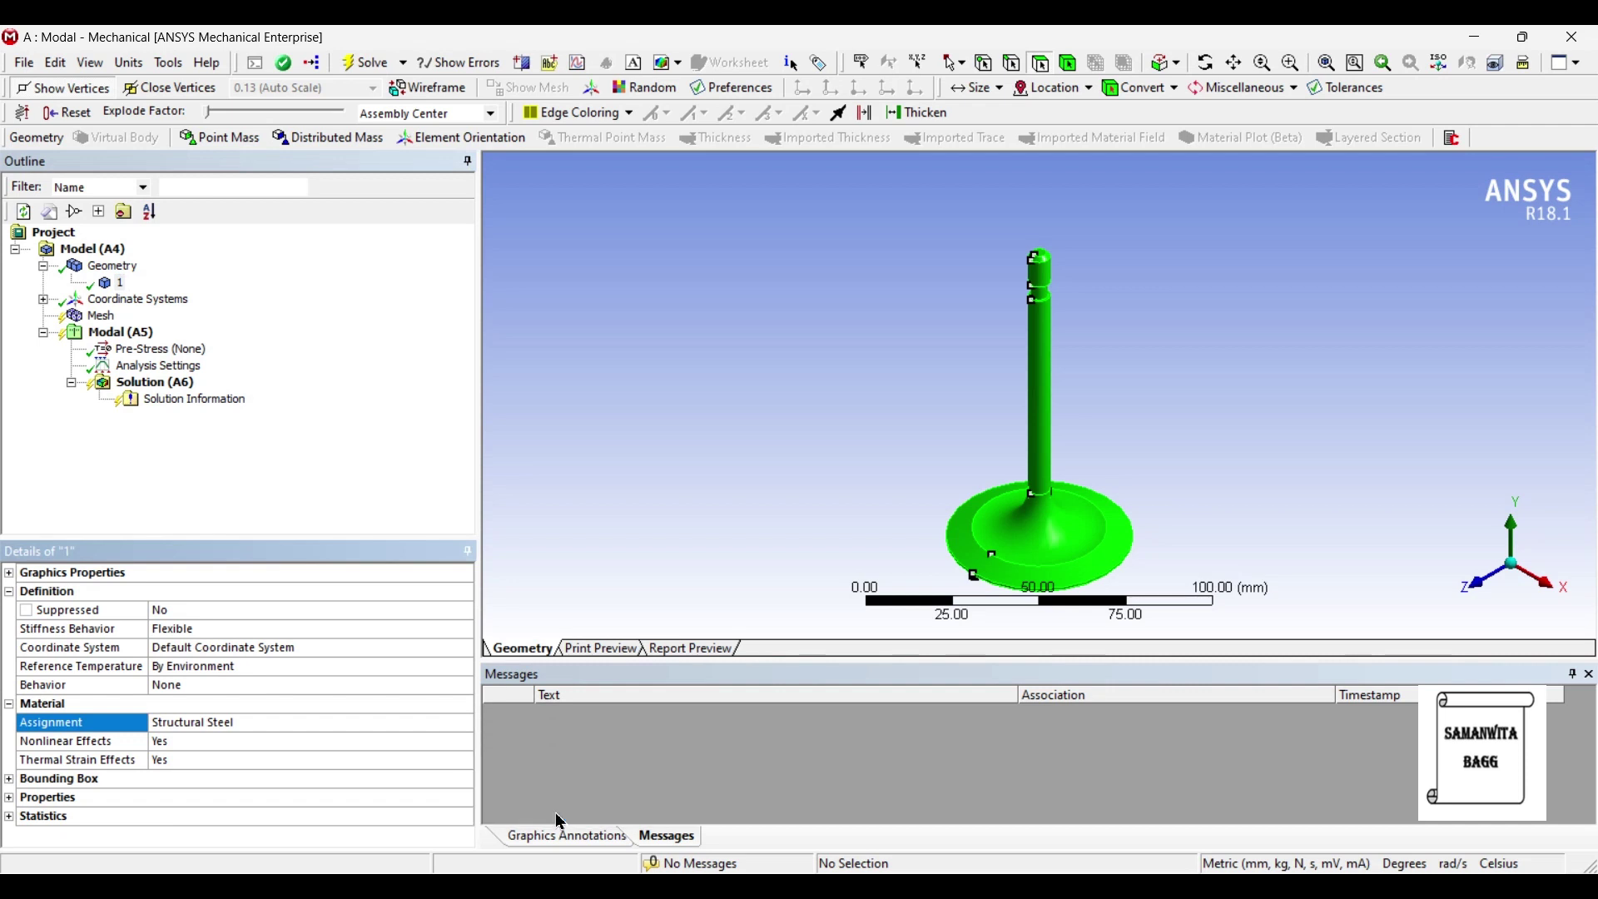
Set the mesh's Relevance Center to Fine, then generate and display the valve mesh
{"action": "left_click", "coordinate": [101, 316]}
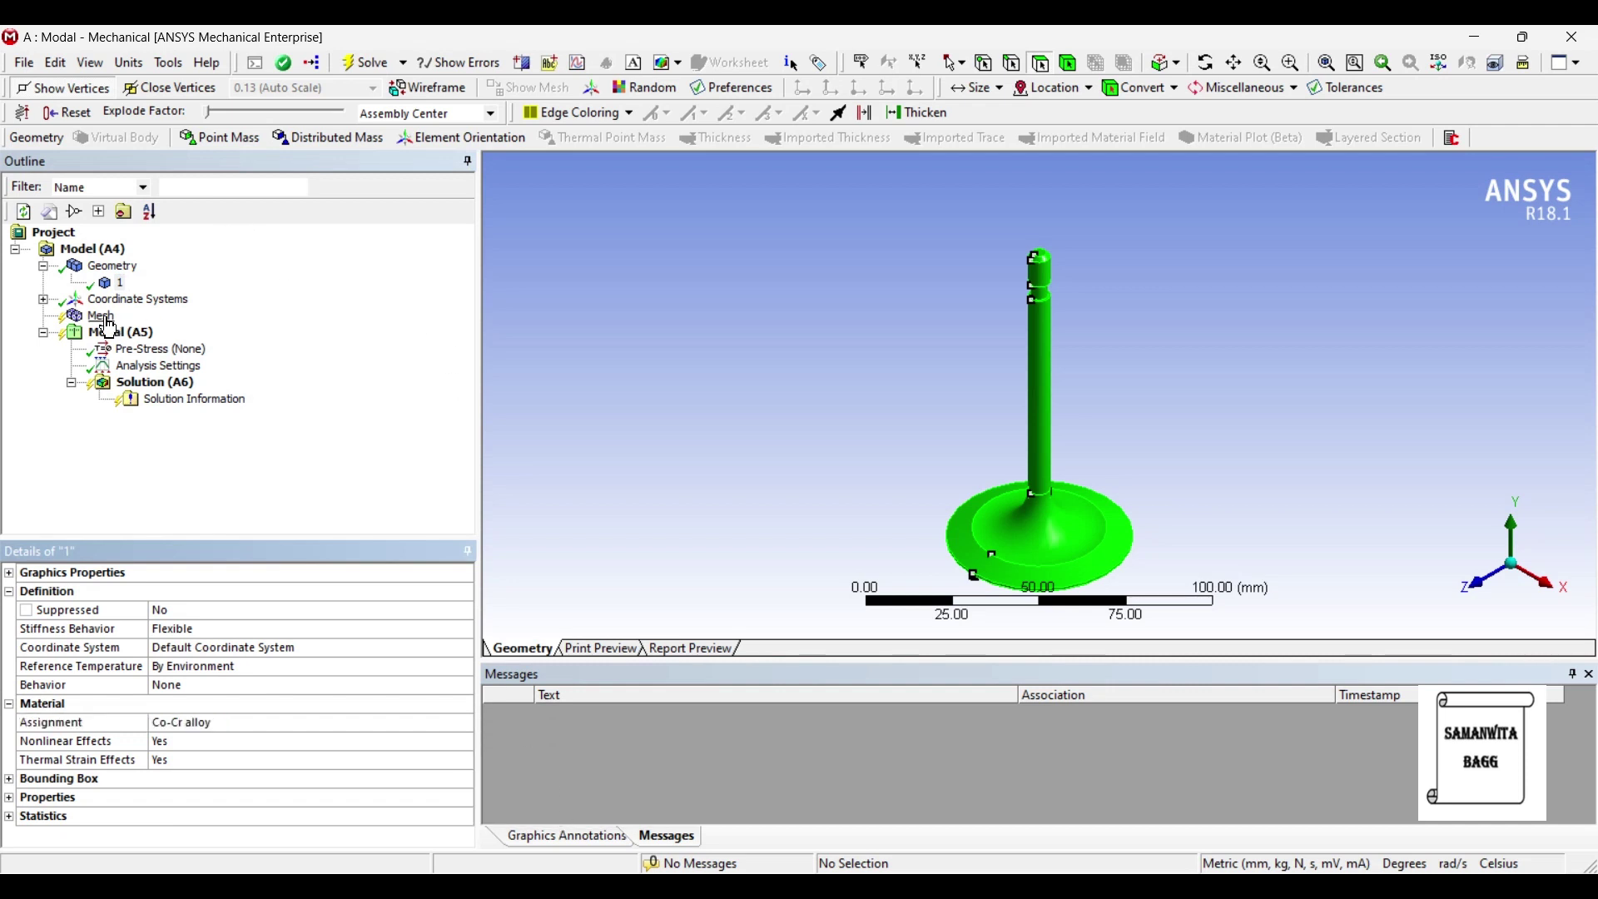
{"action": "left_click", "coordinate": [10, 686]}
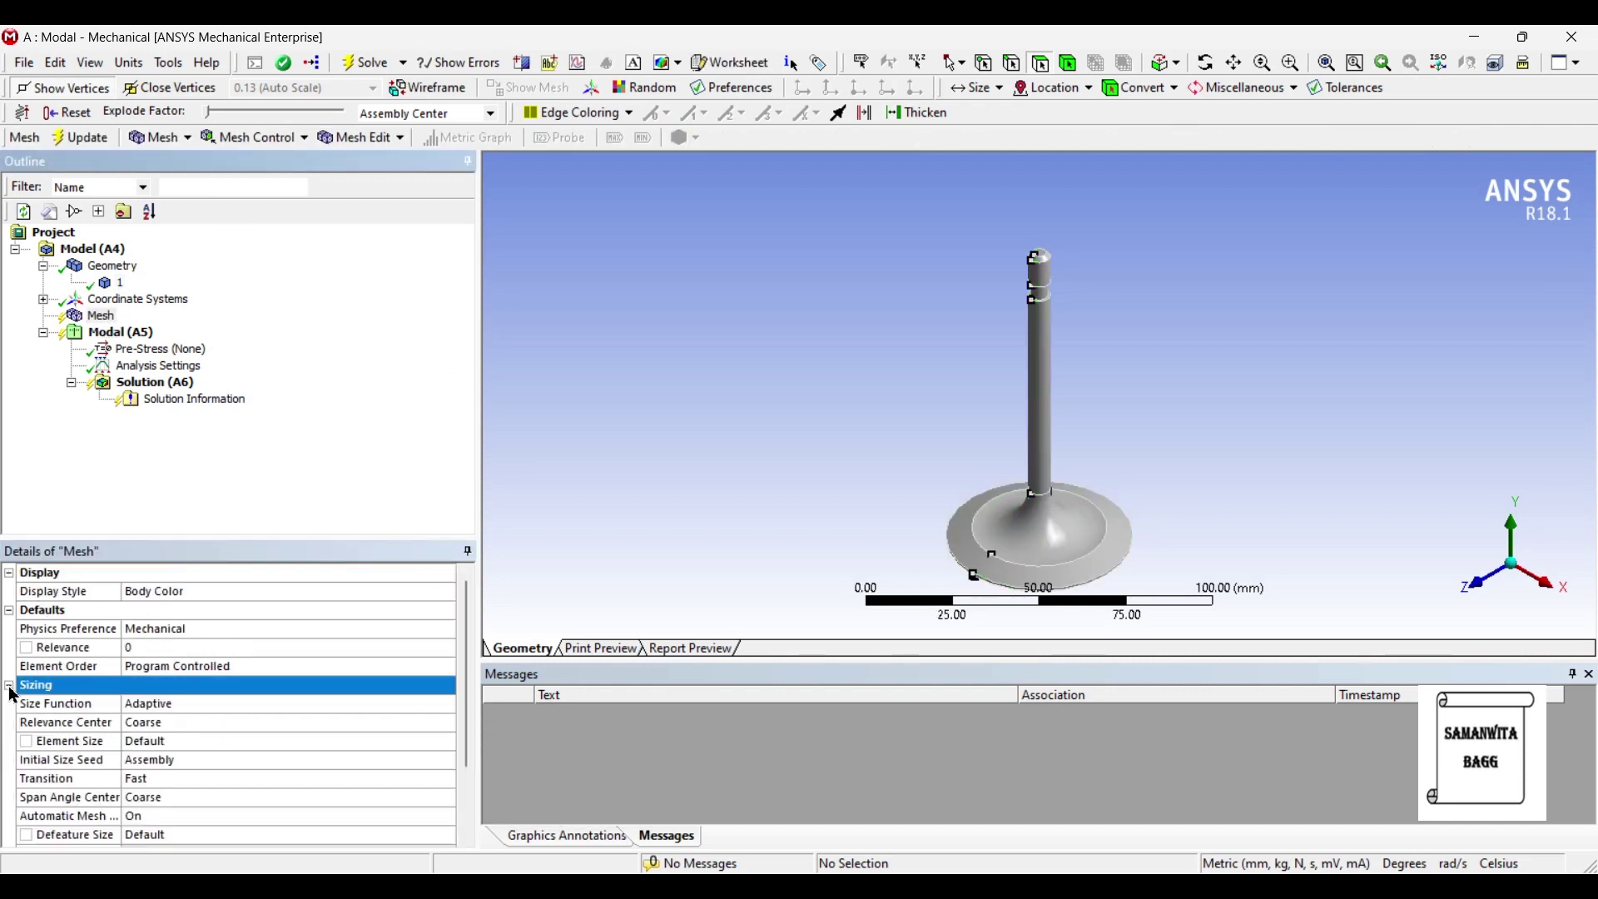
{"action": "left_click", "coordinate": [214, 723]}
{"action": "left_click", "coordinate": [447, 723]}
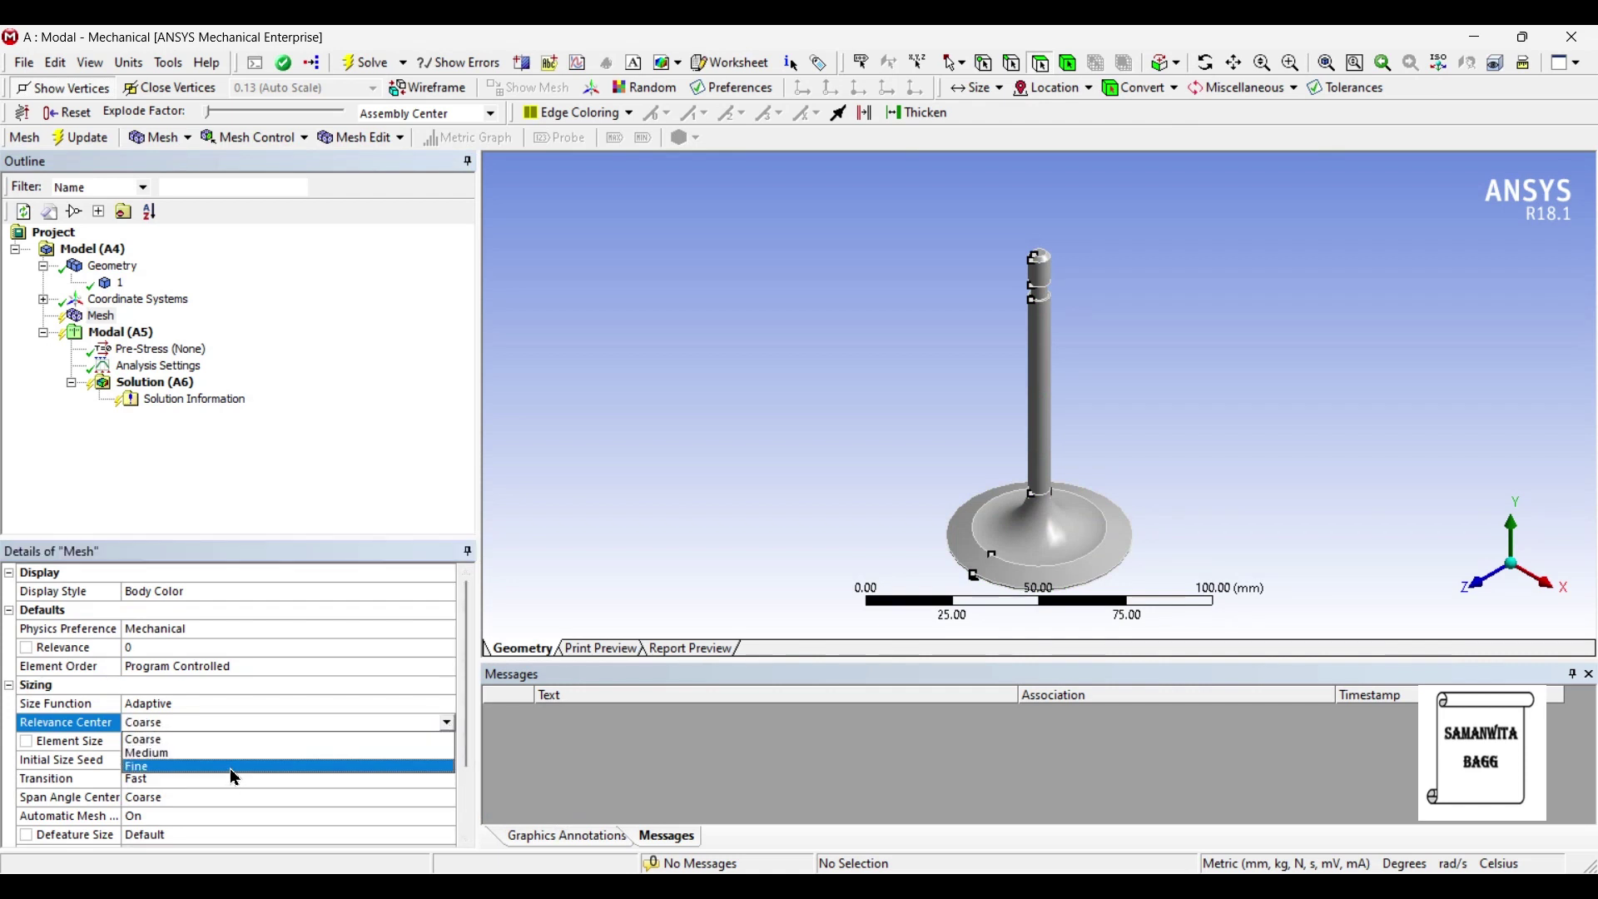
{"action": "left_click", "coordinate": [236, 767]}
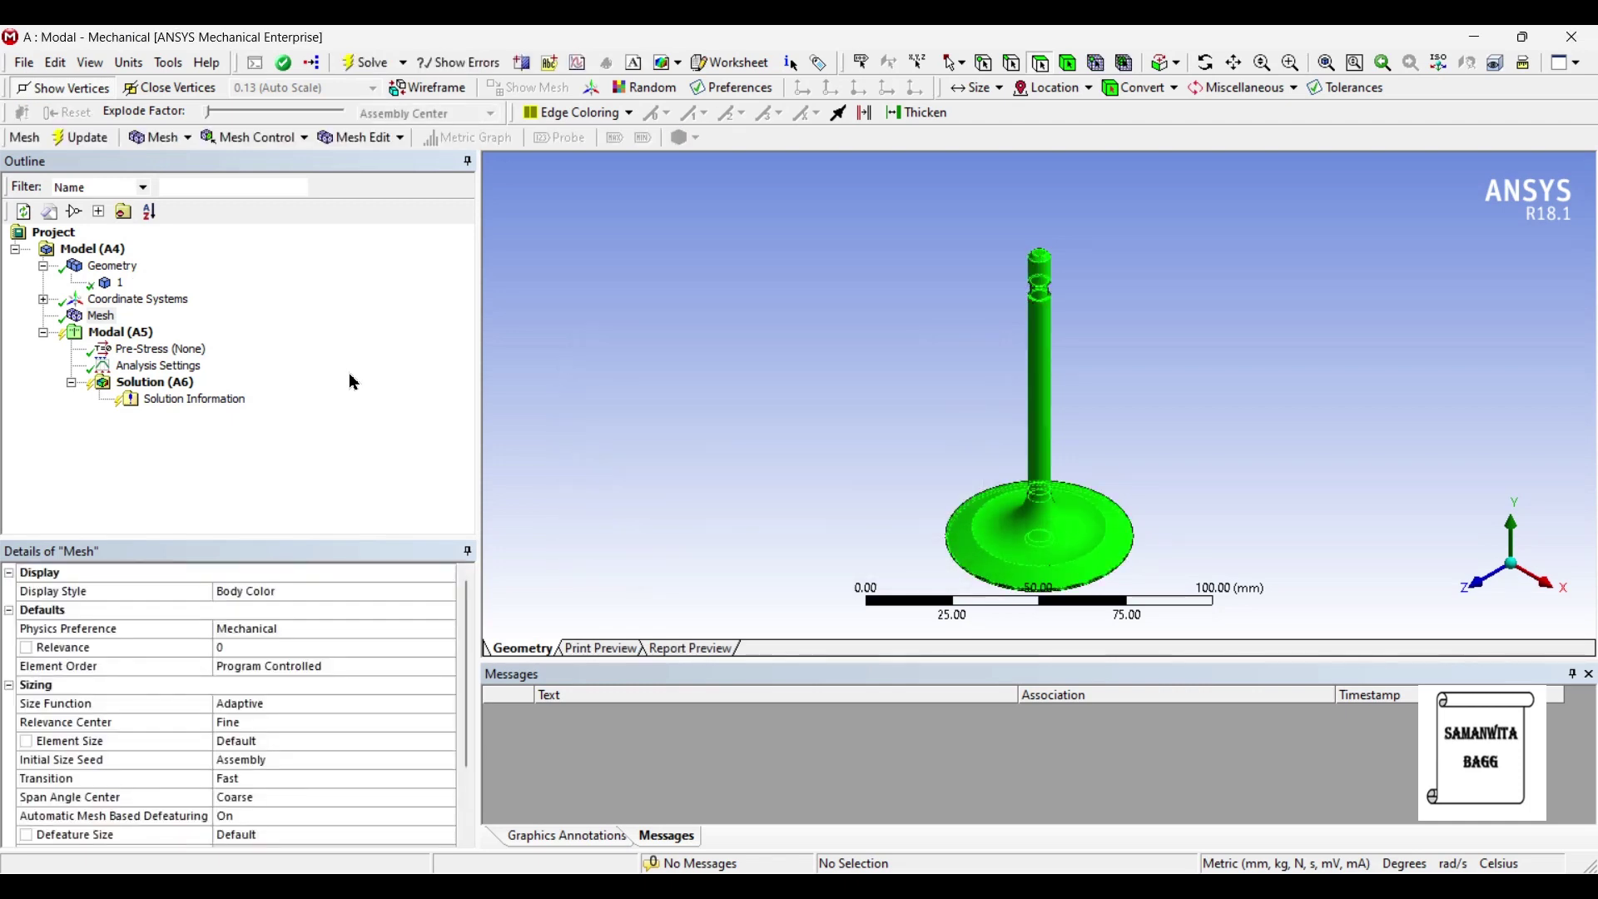
{"action": "left_click", "coordinate": [100, 315]}
{"action": "left_click", "coordinate": [756, 367]}
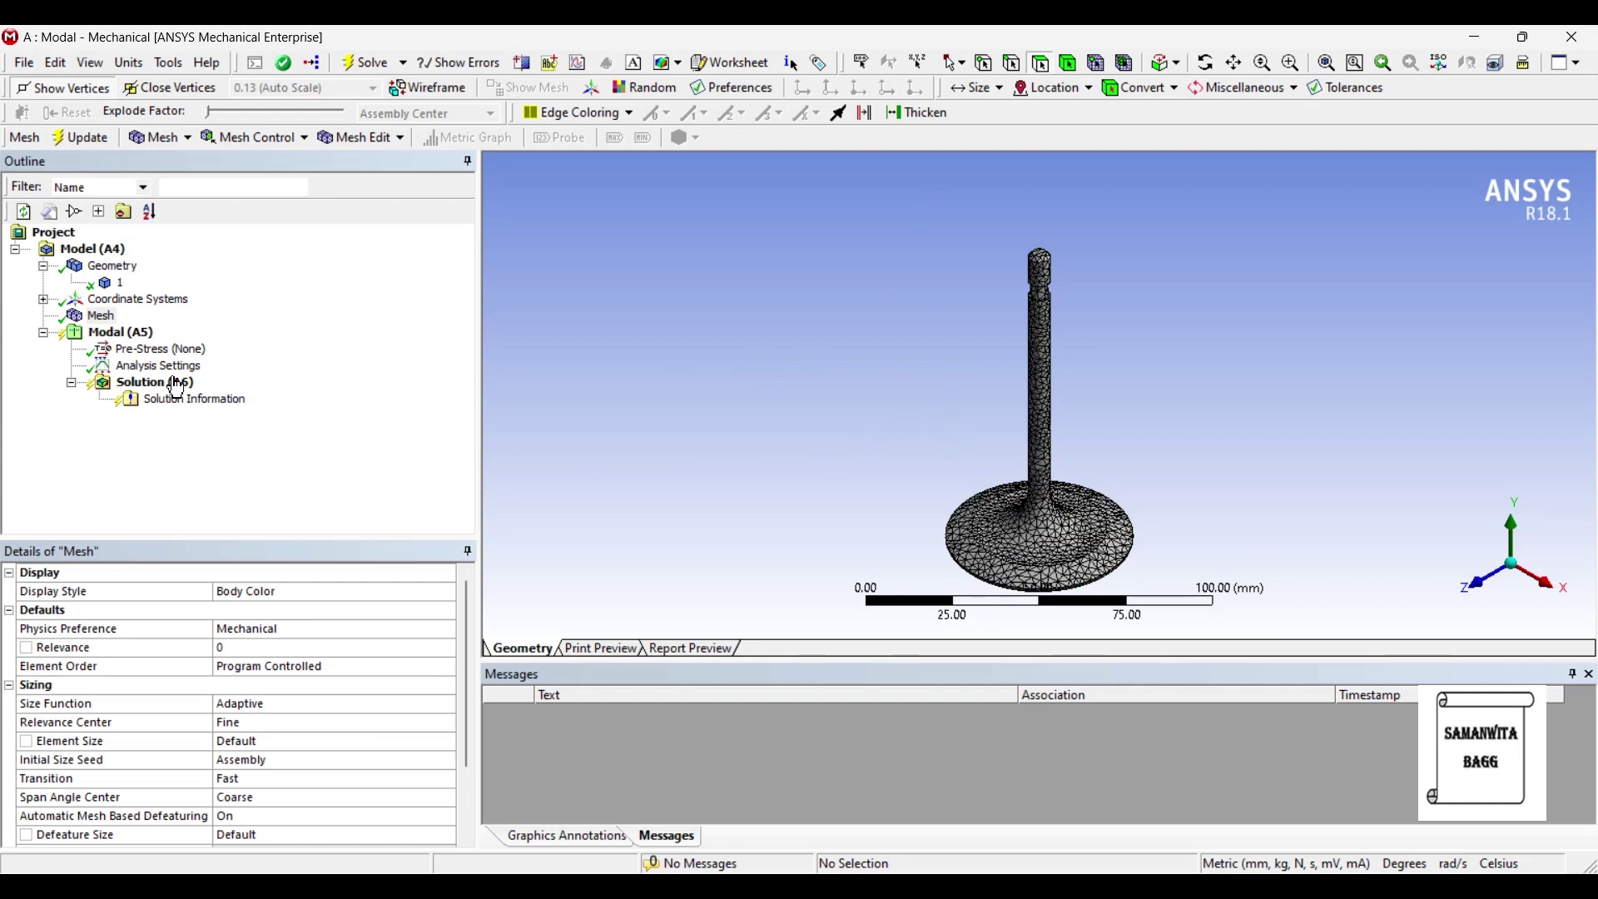
Add a Fixed Support to the Modal analysis on the flat end face of the valve stem
{"action": "left_click", "coordinate": [147, 336]}
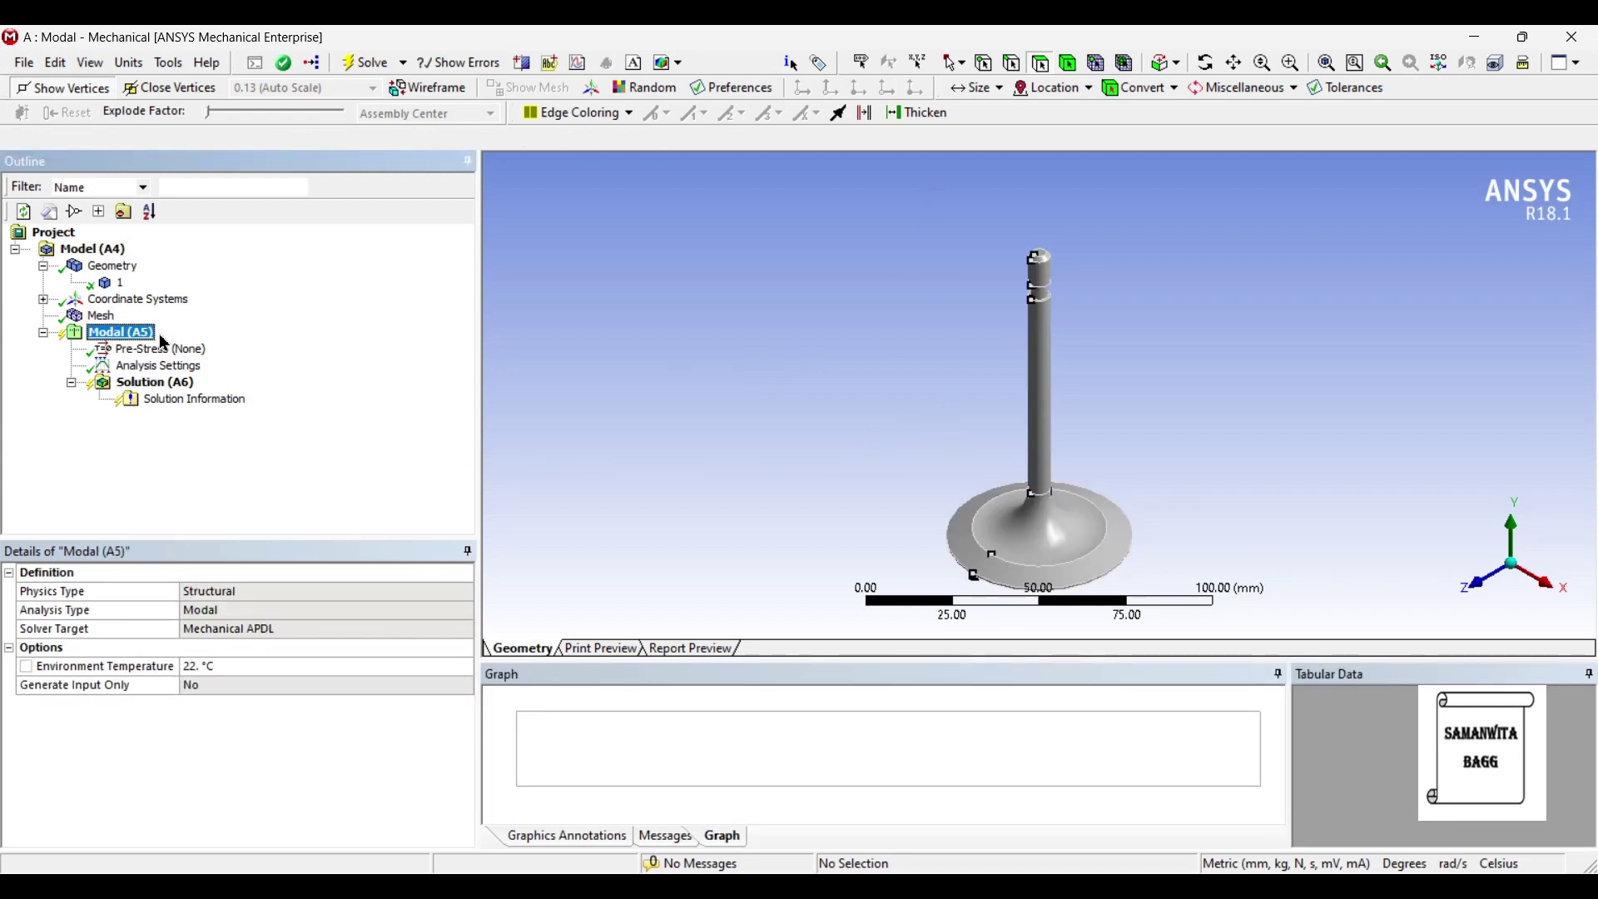
{"action": "right_click", "coordinate": [147, 333]}
{"action": "mouse_move", "coordinate": [179, 341]}
{"action": "left_click", "coordinate": [447, 402]}
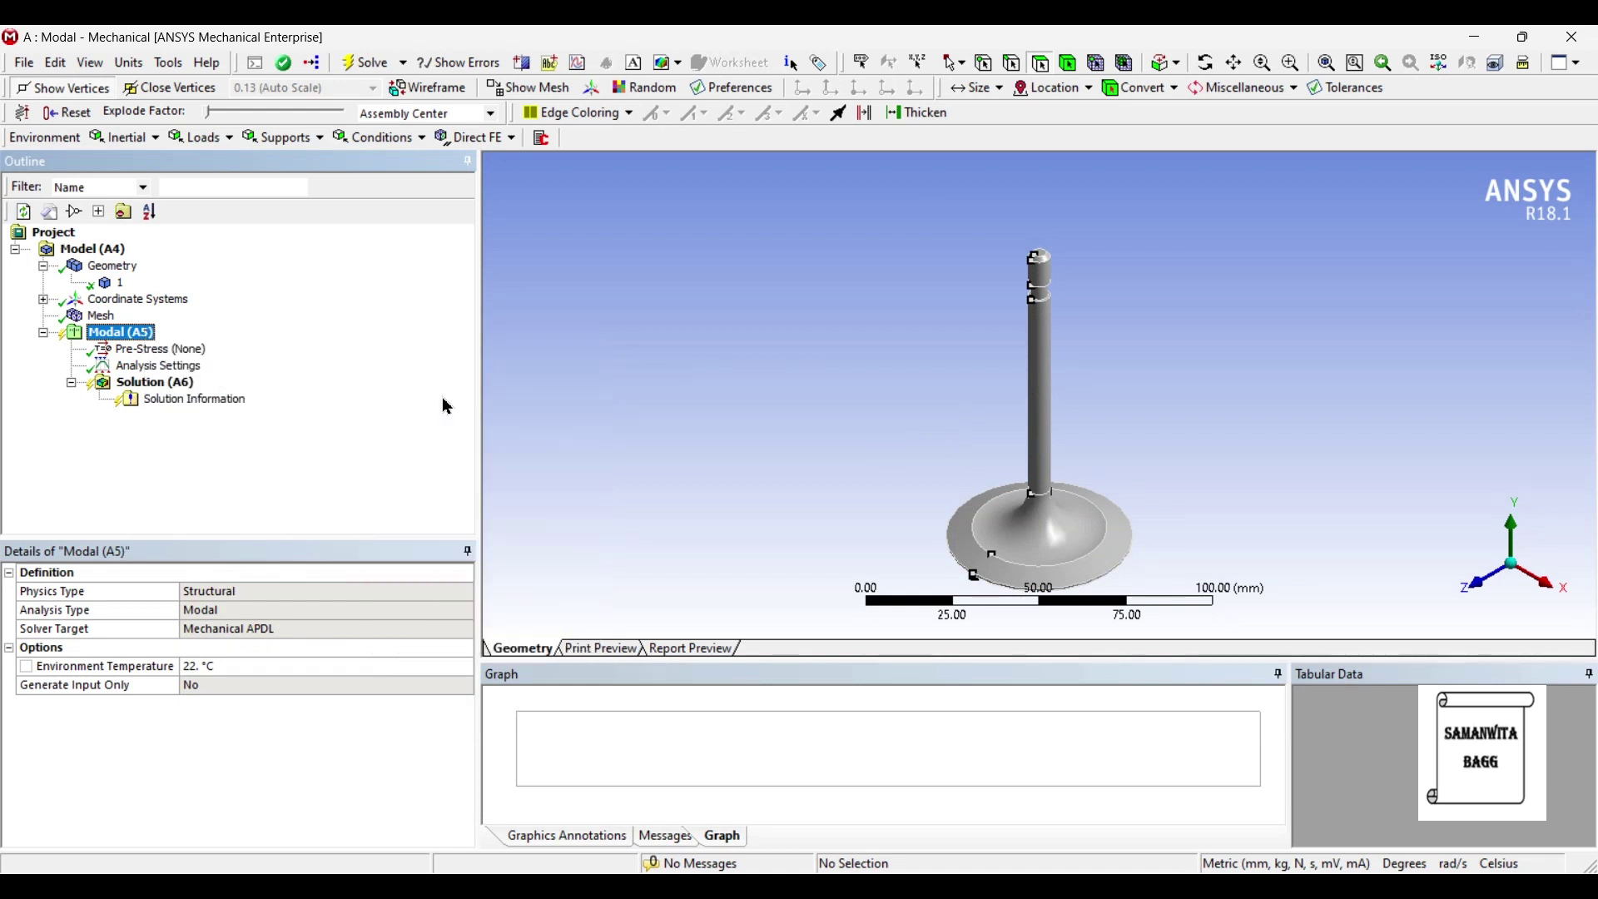
{"action": "middle_click_drag", "start_coordinate": [1035, 272], "coordinate": [1057, 325]}
{"action": "scroll", "coordinate": [1057, 325], "scroll_direction": "up", "scroll_amount": 2}
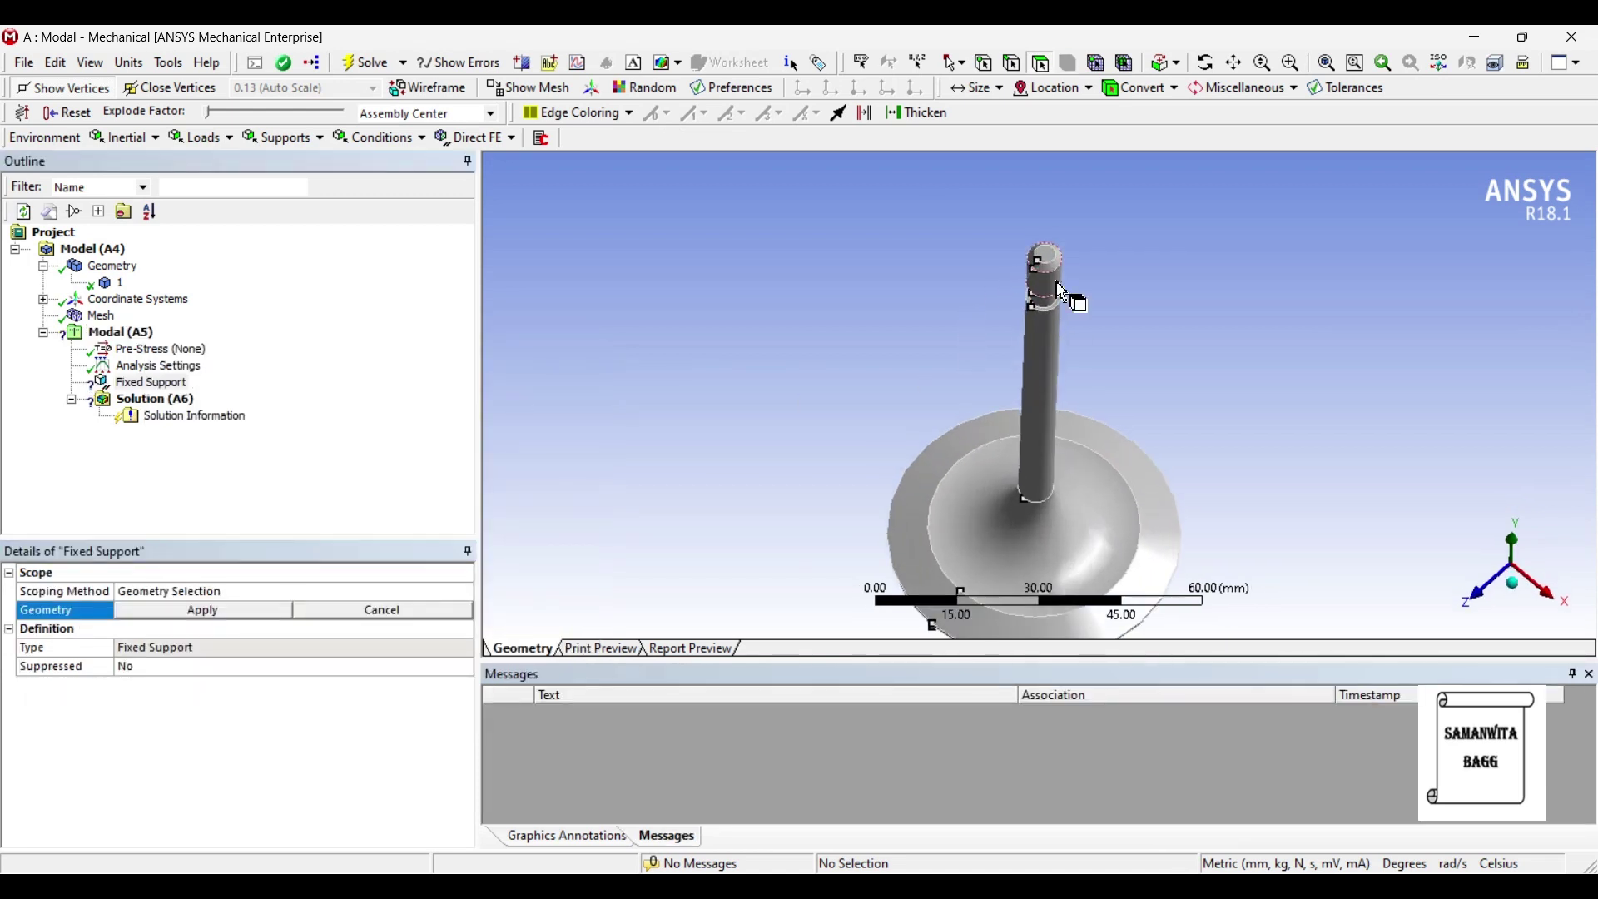
{"action": "left_click", "coordinate": [1047, 256]}
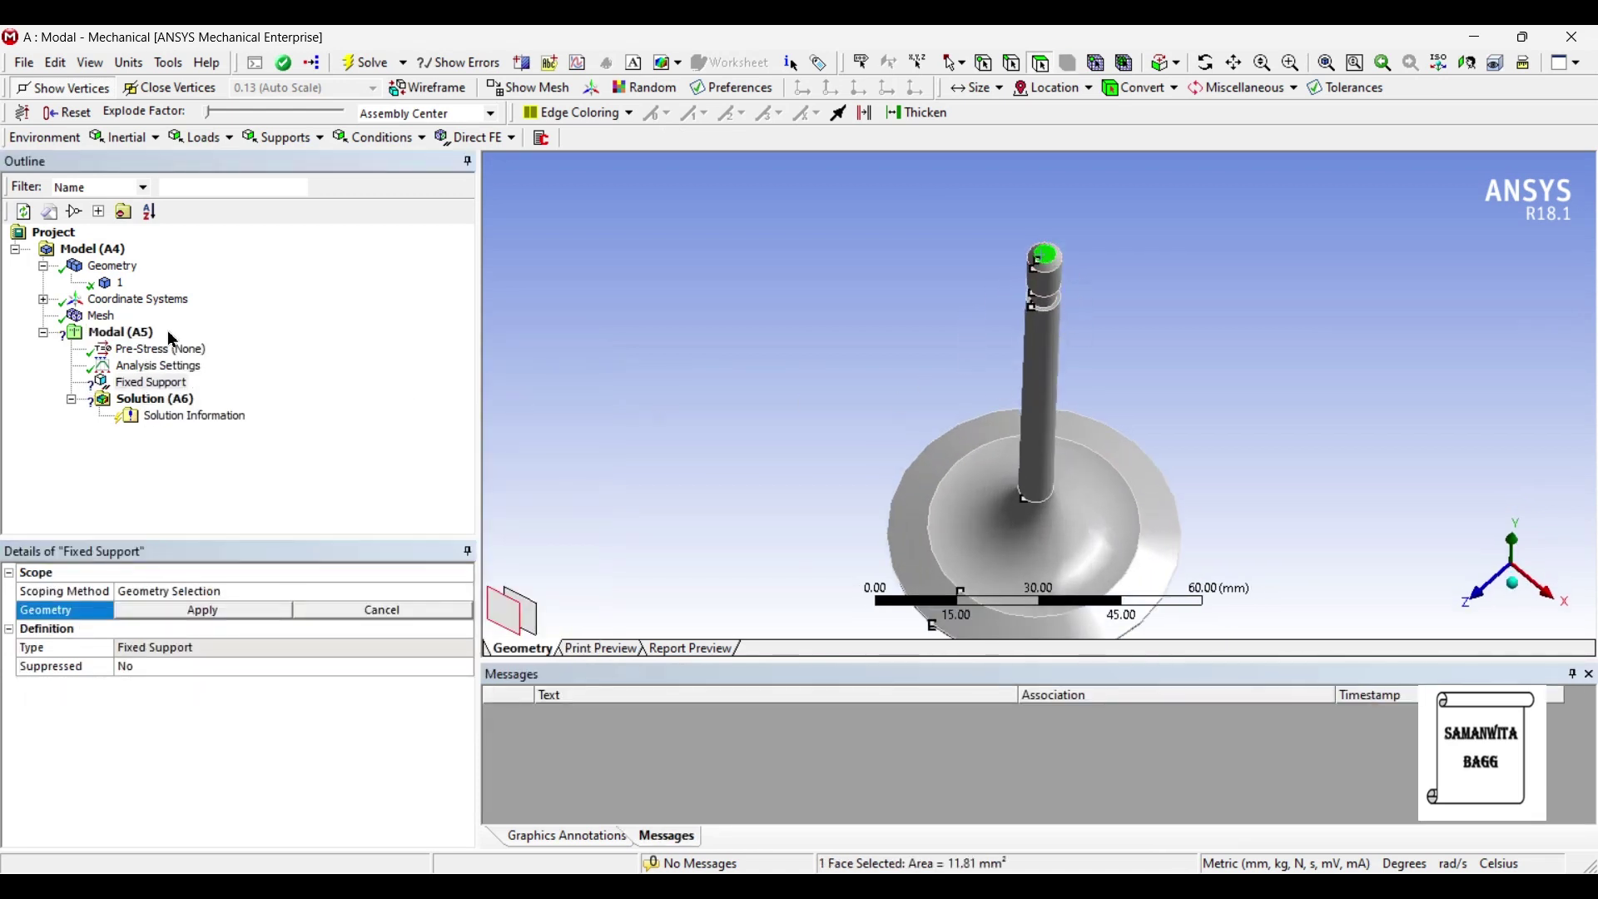
{"action": "left_click", "coordinate": [198, 612]}
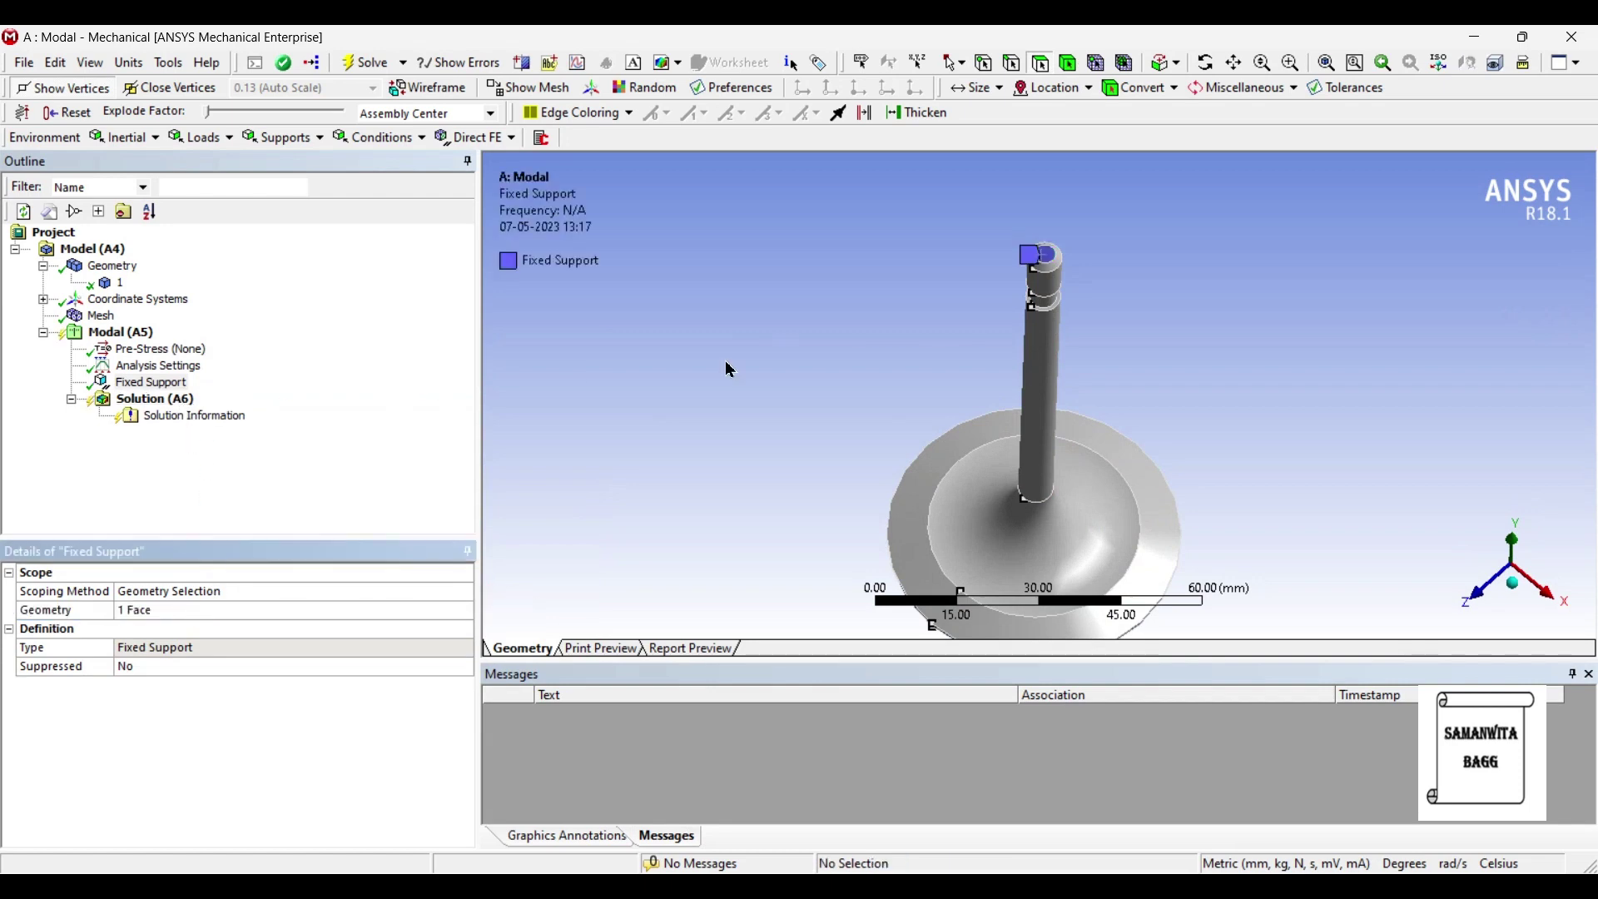
Add a Total Deformation result to the Solution and solve the modal analysis
{"action": "middle_click_drag", "start_coordinate": [1017, 373], "coordinate": [1024, 276]}
{"action": "scroll", "coordinate": [1055, 402], "scroll_direction": "down", "scroll_amount": 2}
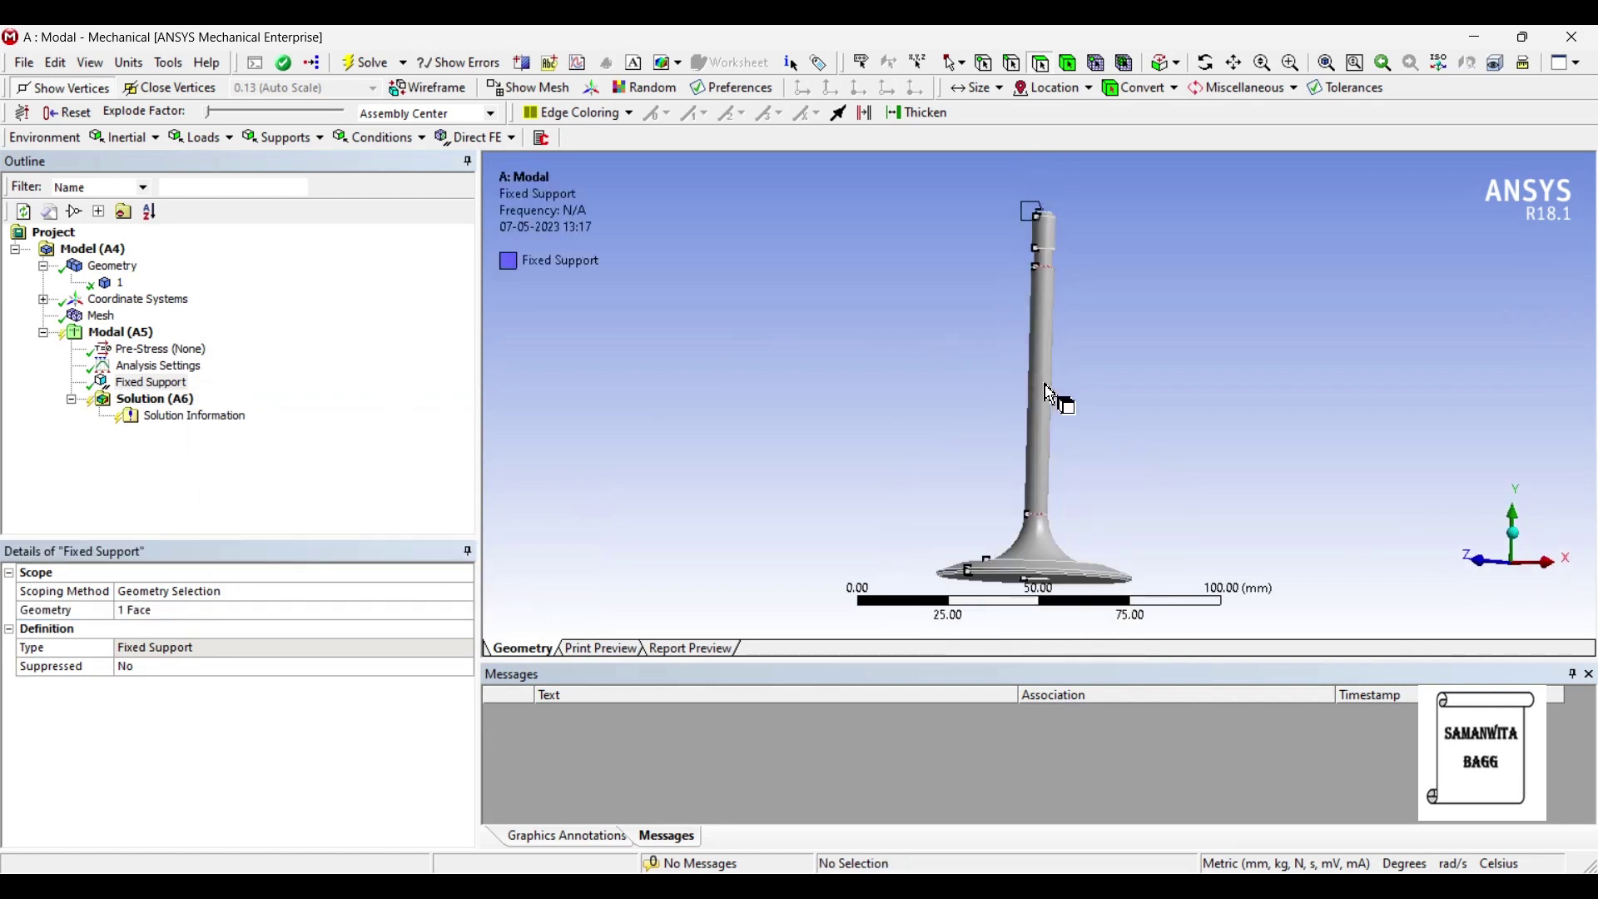
{"action": "middle_click_drag", "start_coordinate": [1050, 408], "coordinate": [1057, 424]}
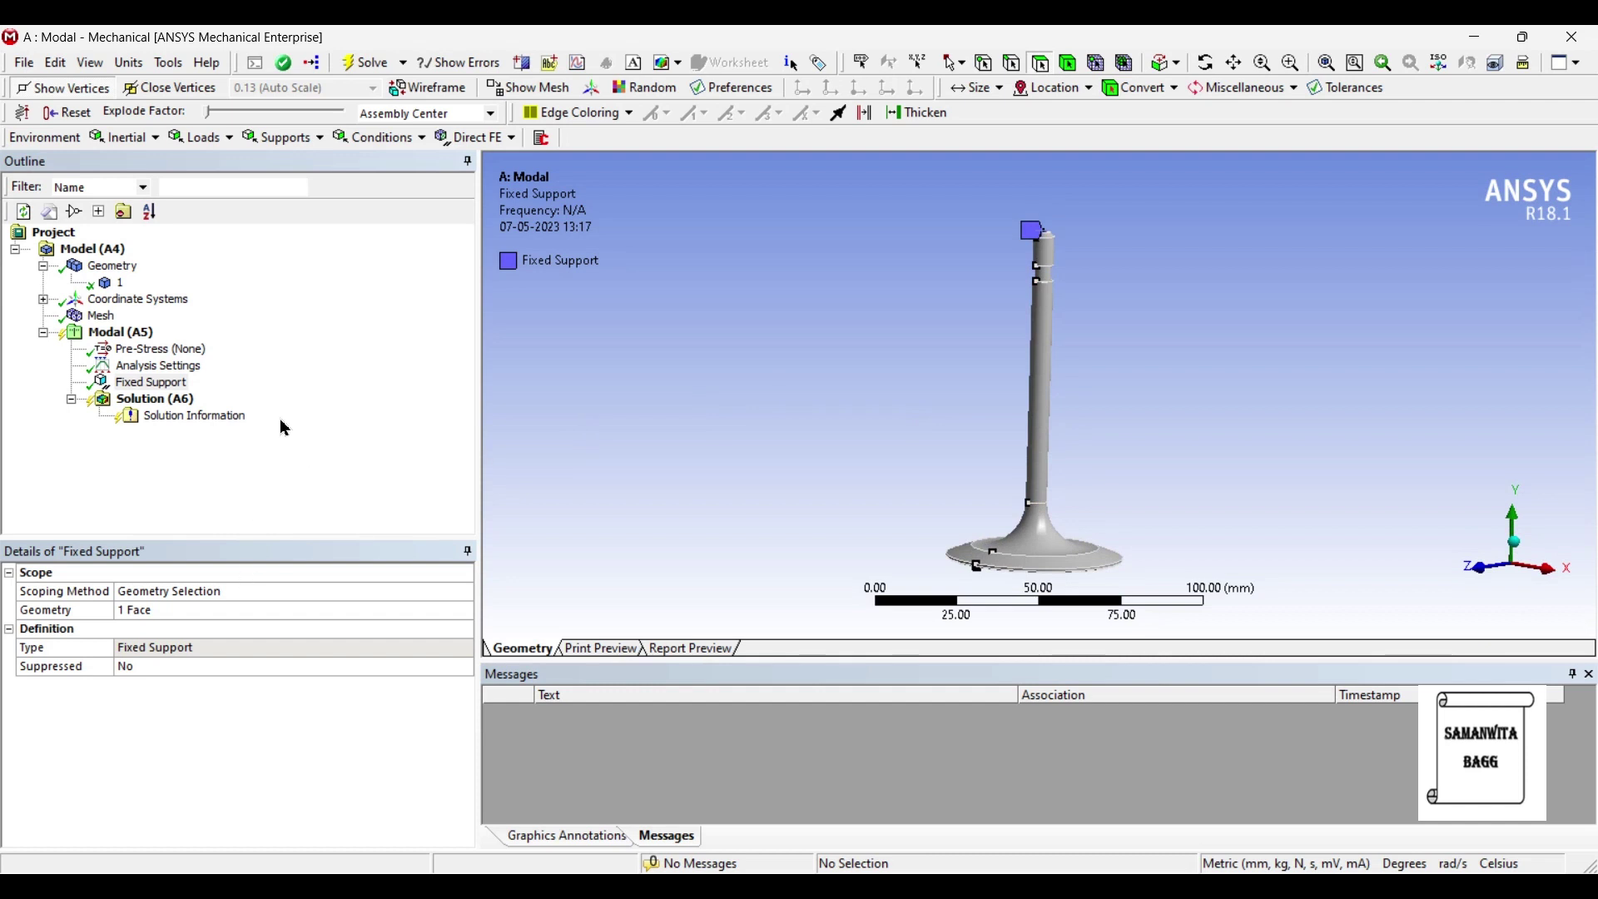
{"action": "right_click", "coordinate": [184, 408]}
{"action": "mouse_move", "coordinate": [349, 413]}
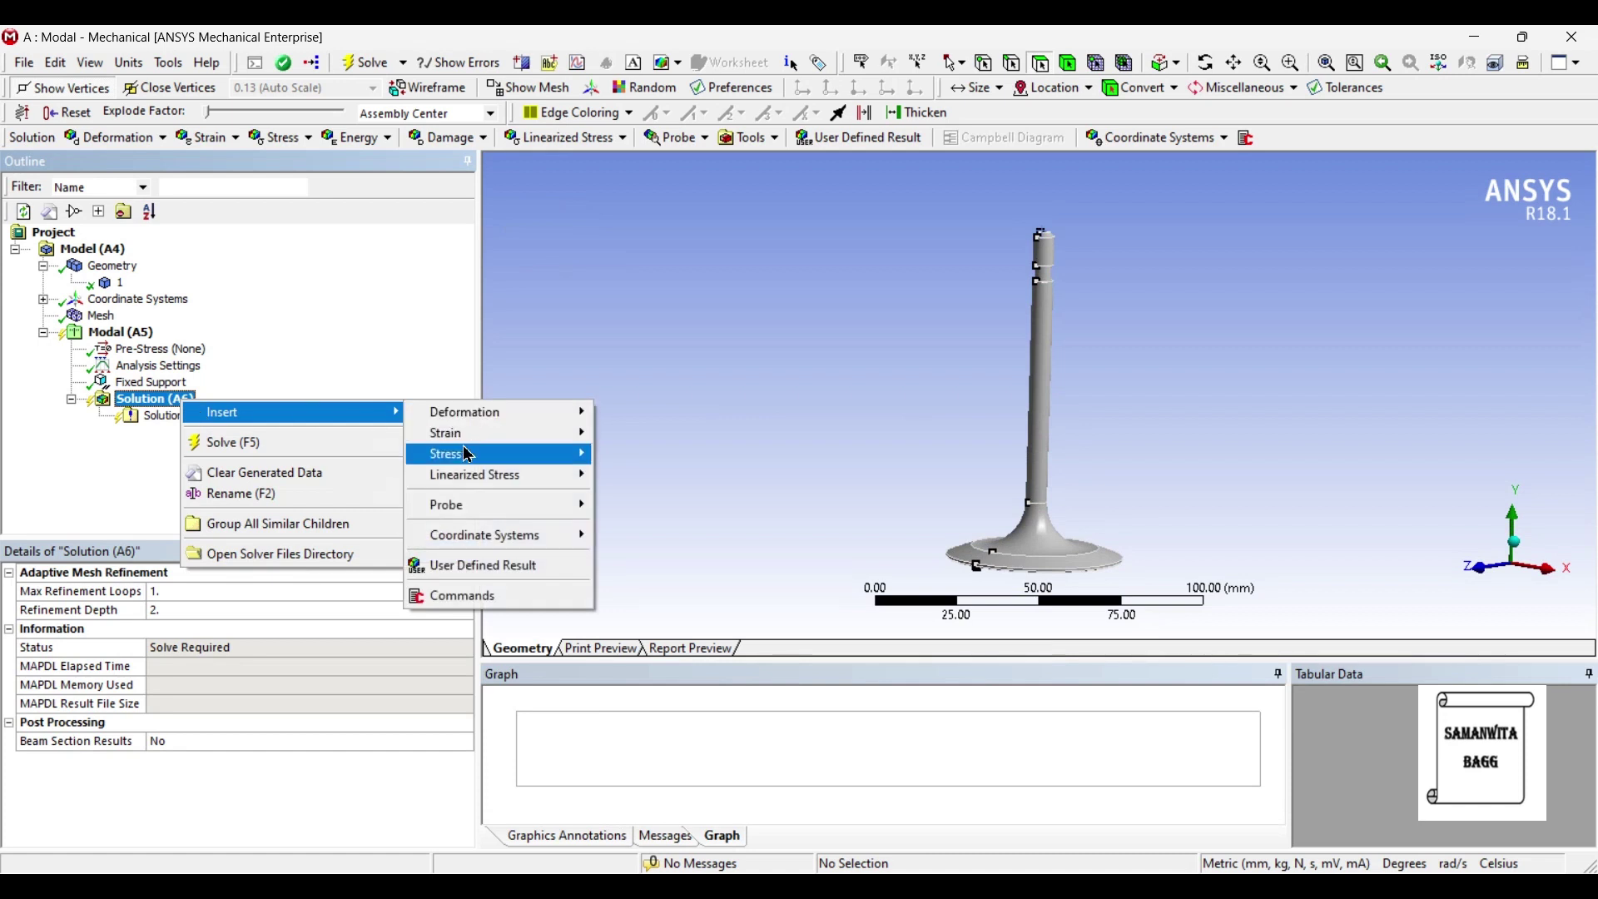
{"action": "mouse_move", "coordinate": [499, 413]}
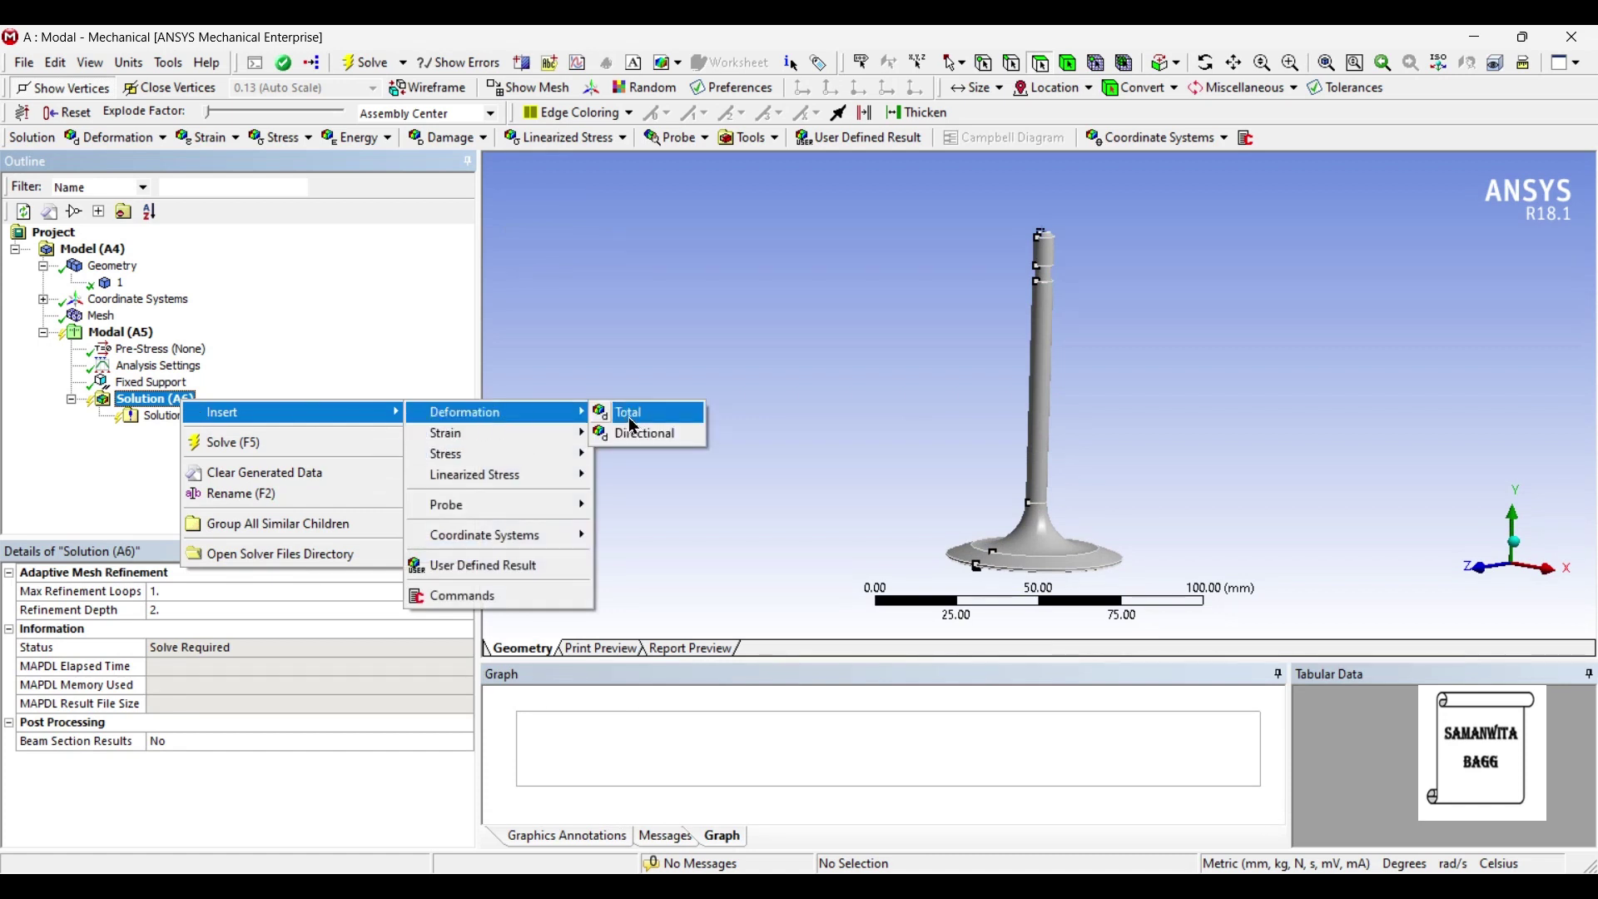
{"action": "left_click", "coordinate": [629, 415]}
{"action": "left_click", "coordinate": [364, 62]}
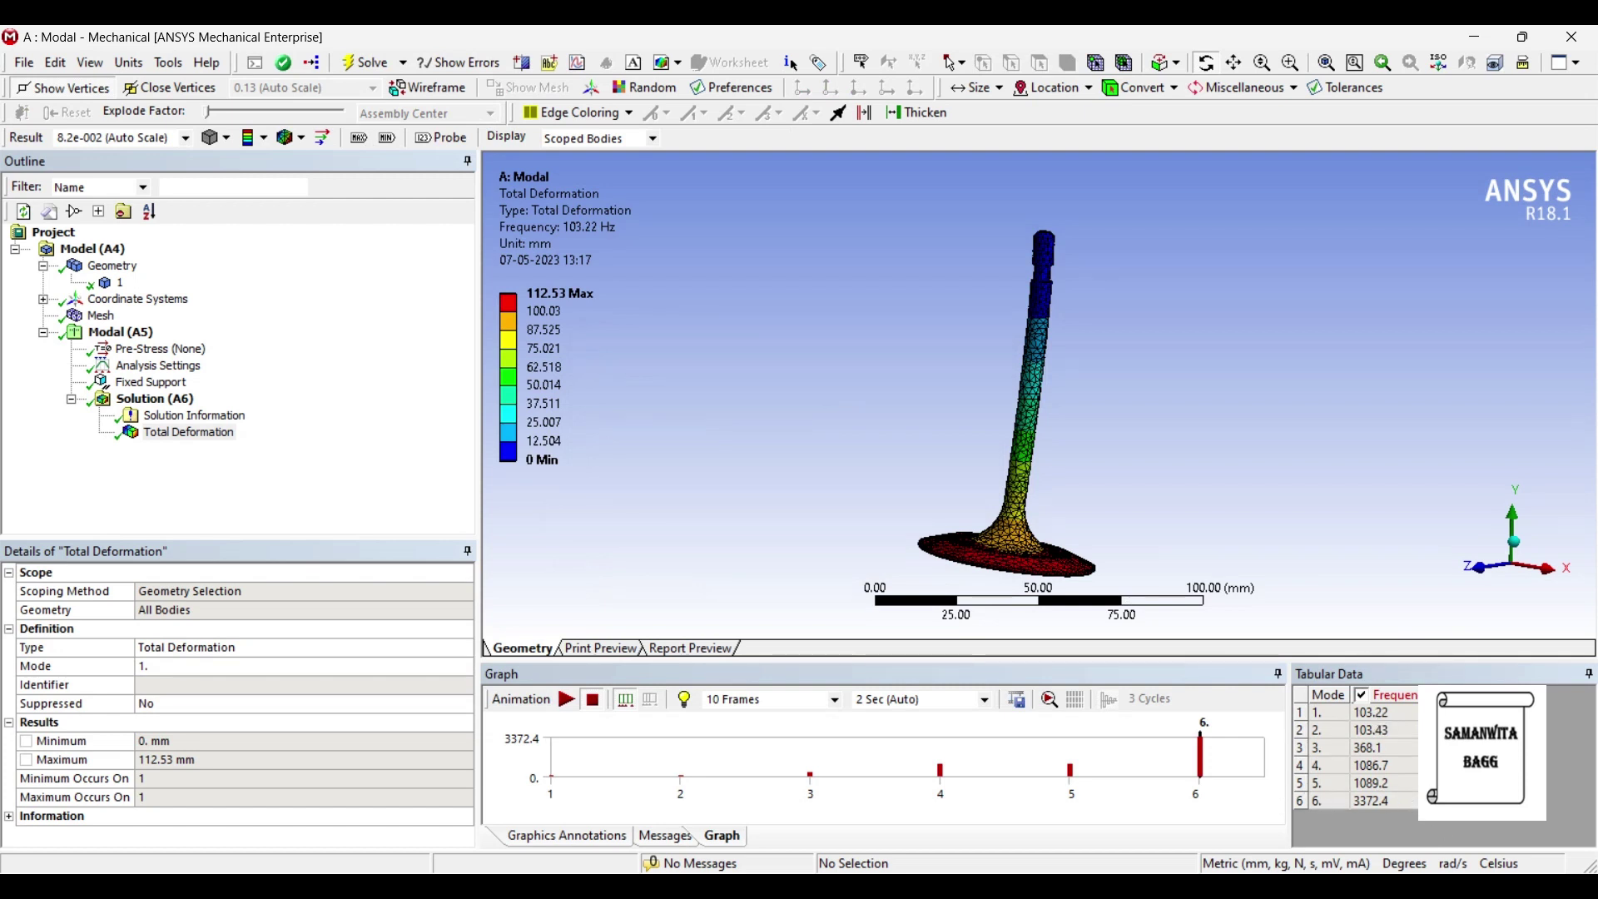
Select all six modes in the frequency graph, create mode shape results for them, and evaluate the new results
{"action": "left_click", "coordinate": [1217, 760]}
{"action": "right_click", "coordinate": [1220, 760]}
{"action": "left_click", "coordinate": [1272, 764]}
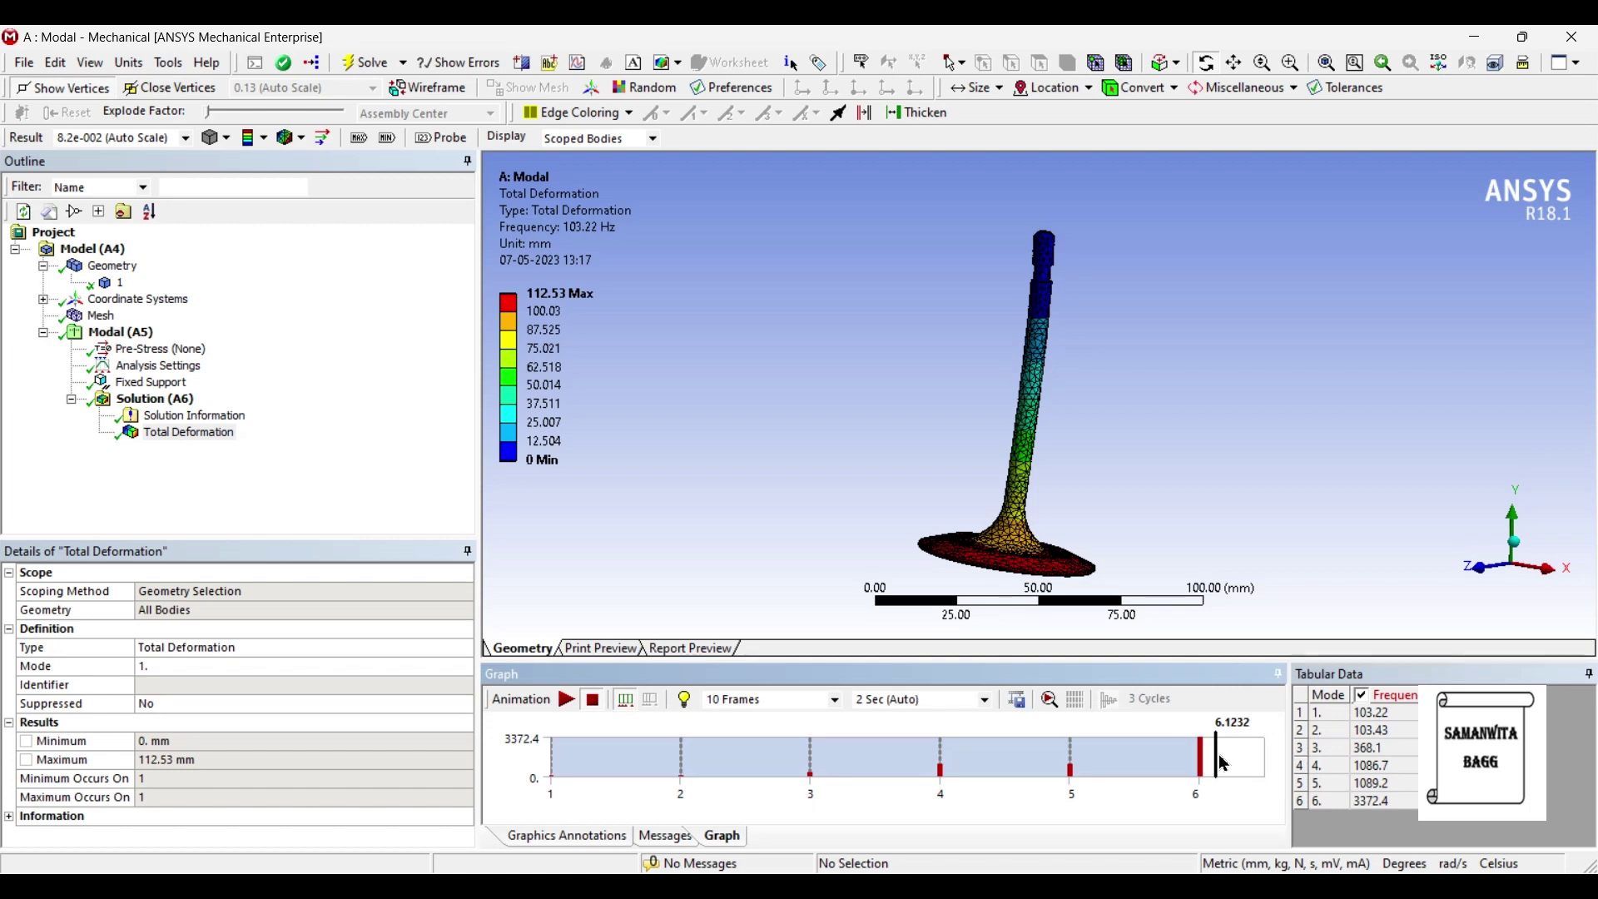
{"action": "right_click", "coordinate": [1222, 761]}
{"action": "left_click", "coordinate": [1274, 767]}
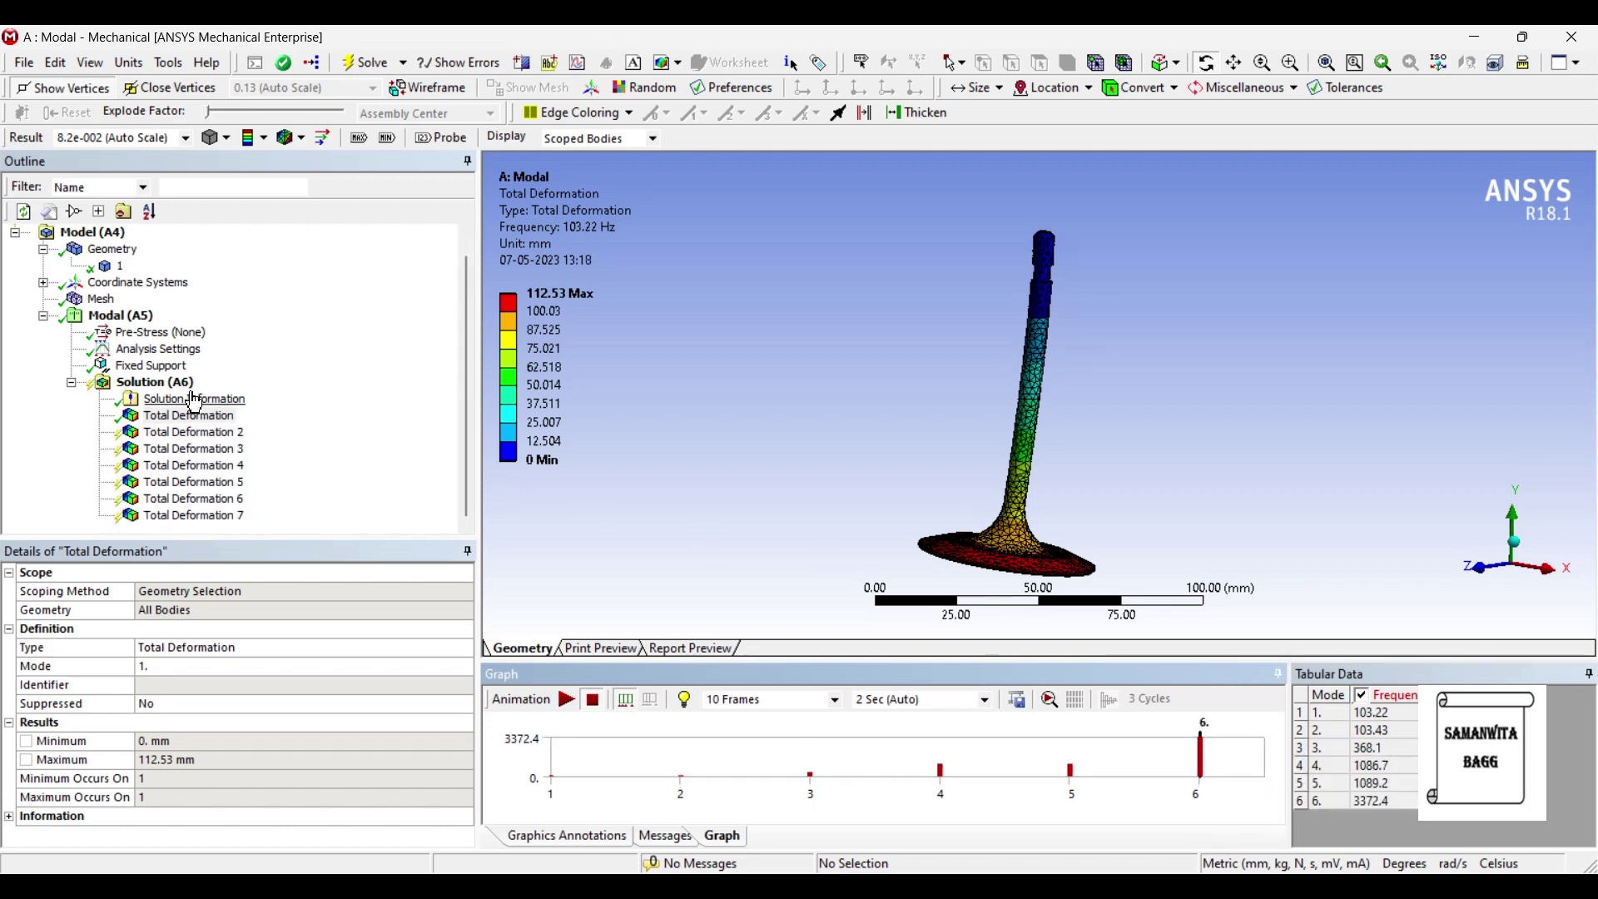
{"action": "left_click", "coordinate": [156, 382]}
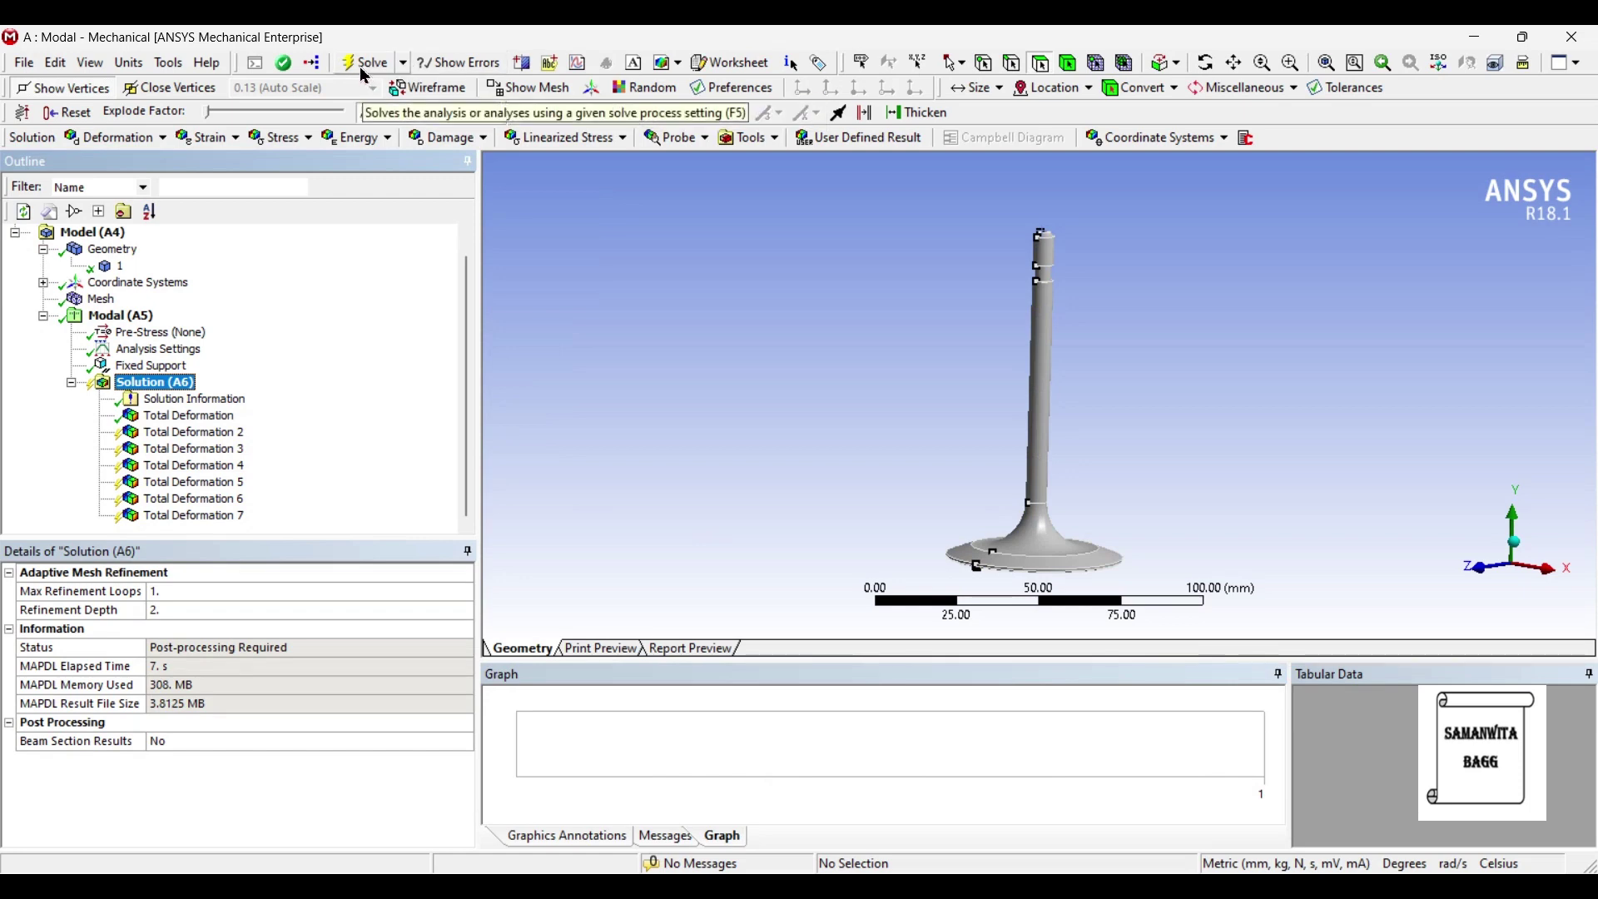
{"action": "left_click", "coordinate": [363, 70]}
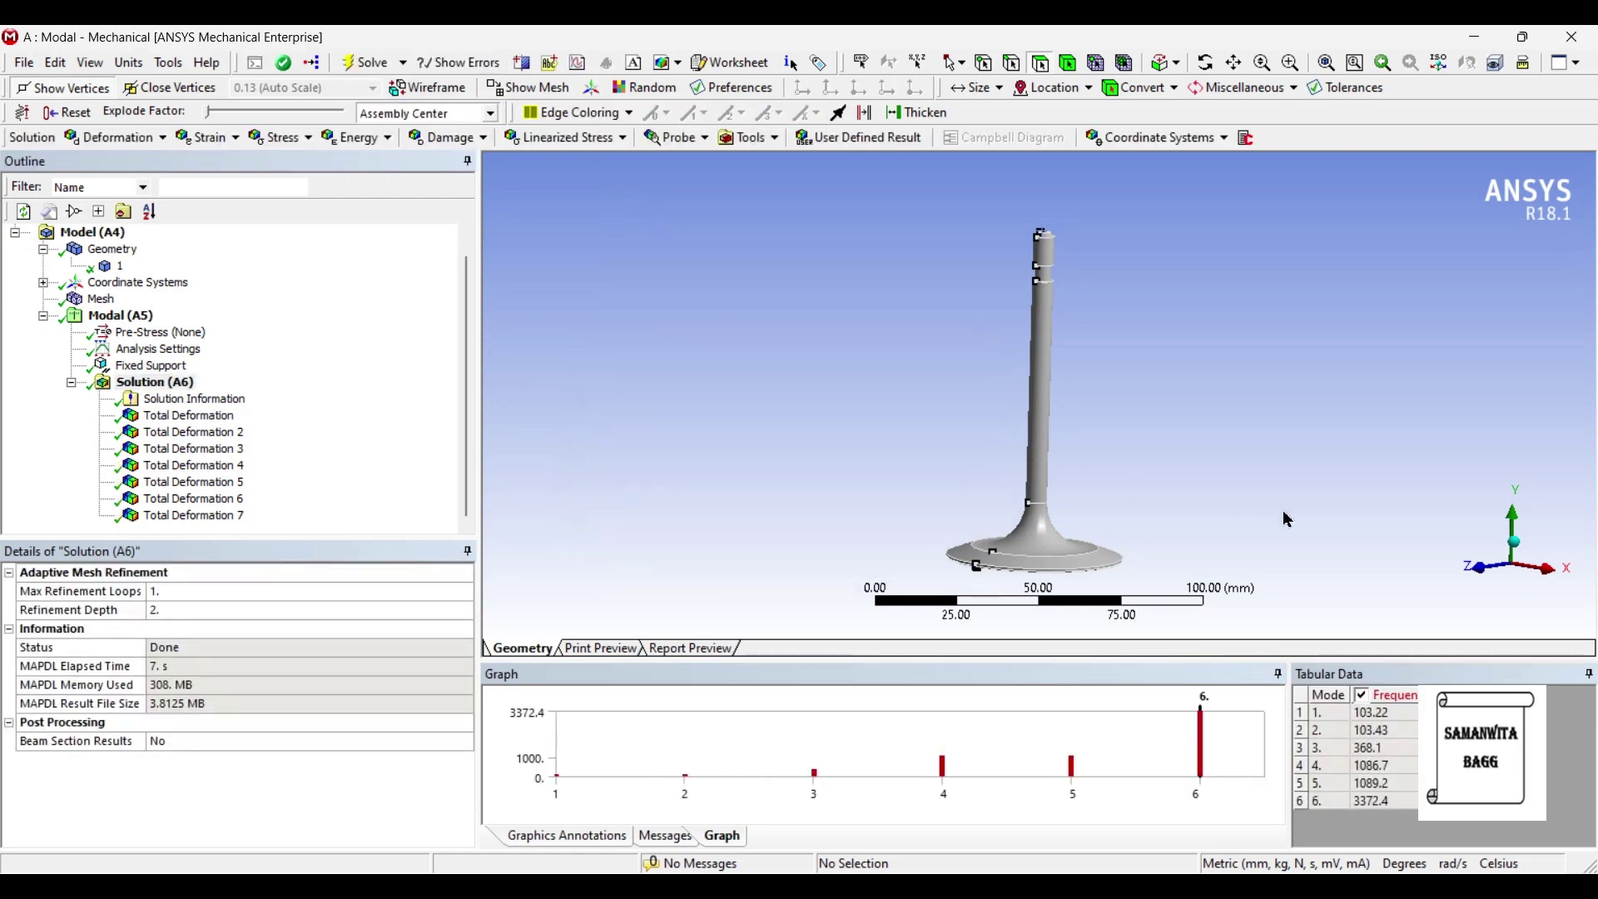
Compare the Total Deformation 2 and Total Deformation 3 mode shapes, and play and pause the animation of Total Deformation 2
{"action": "left_click", "coordinate": [184, 433]}
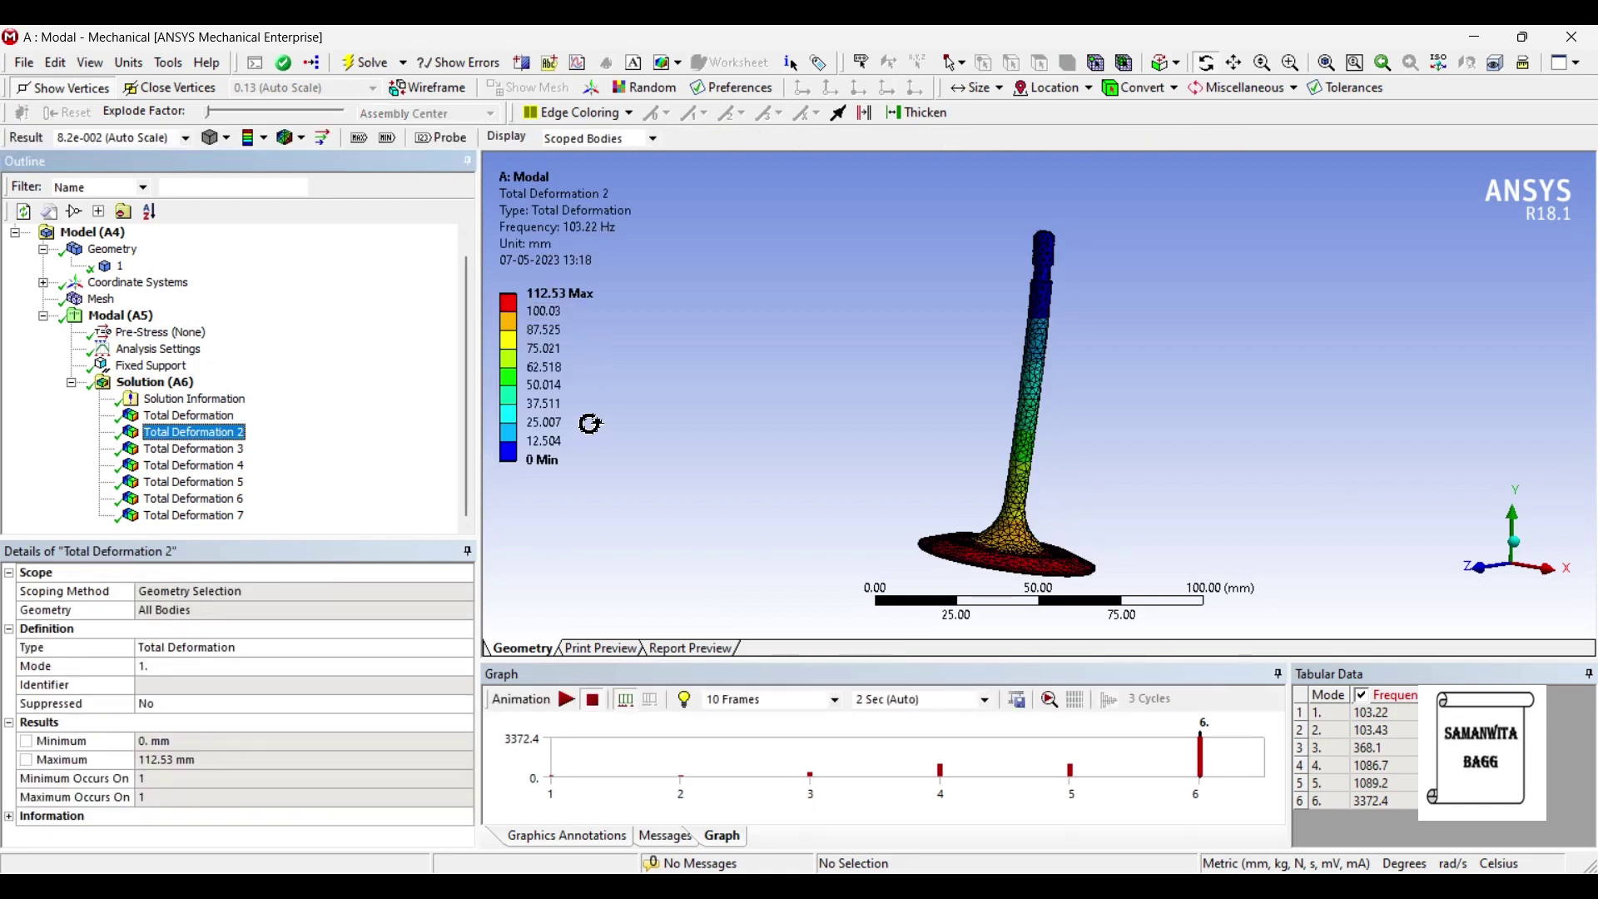
{"action": "left_click", "coordinate": [234, 450]}
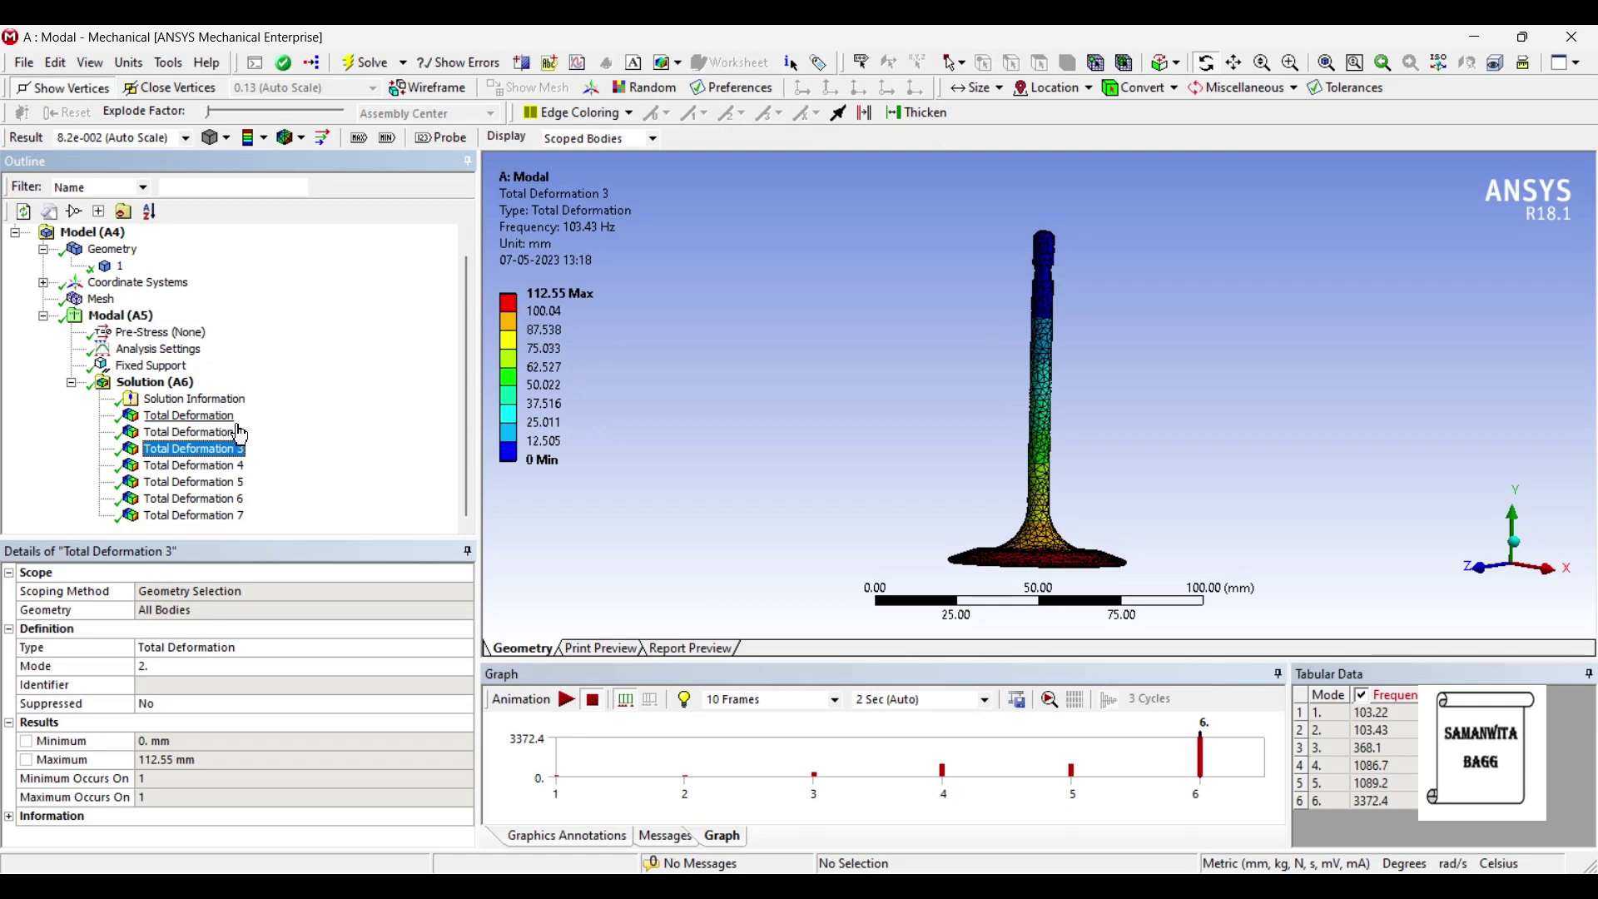
{"action": "left_click", "coordinate": [239, 431]}
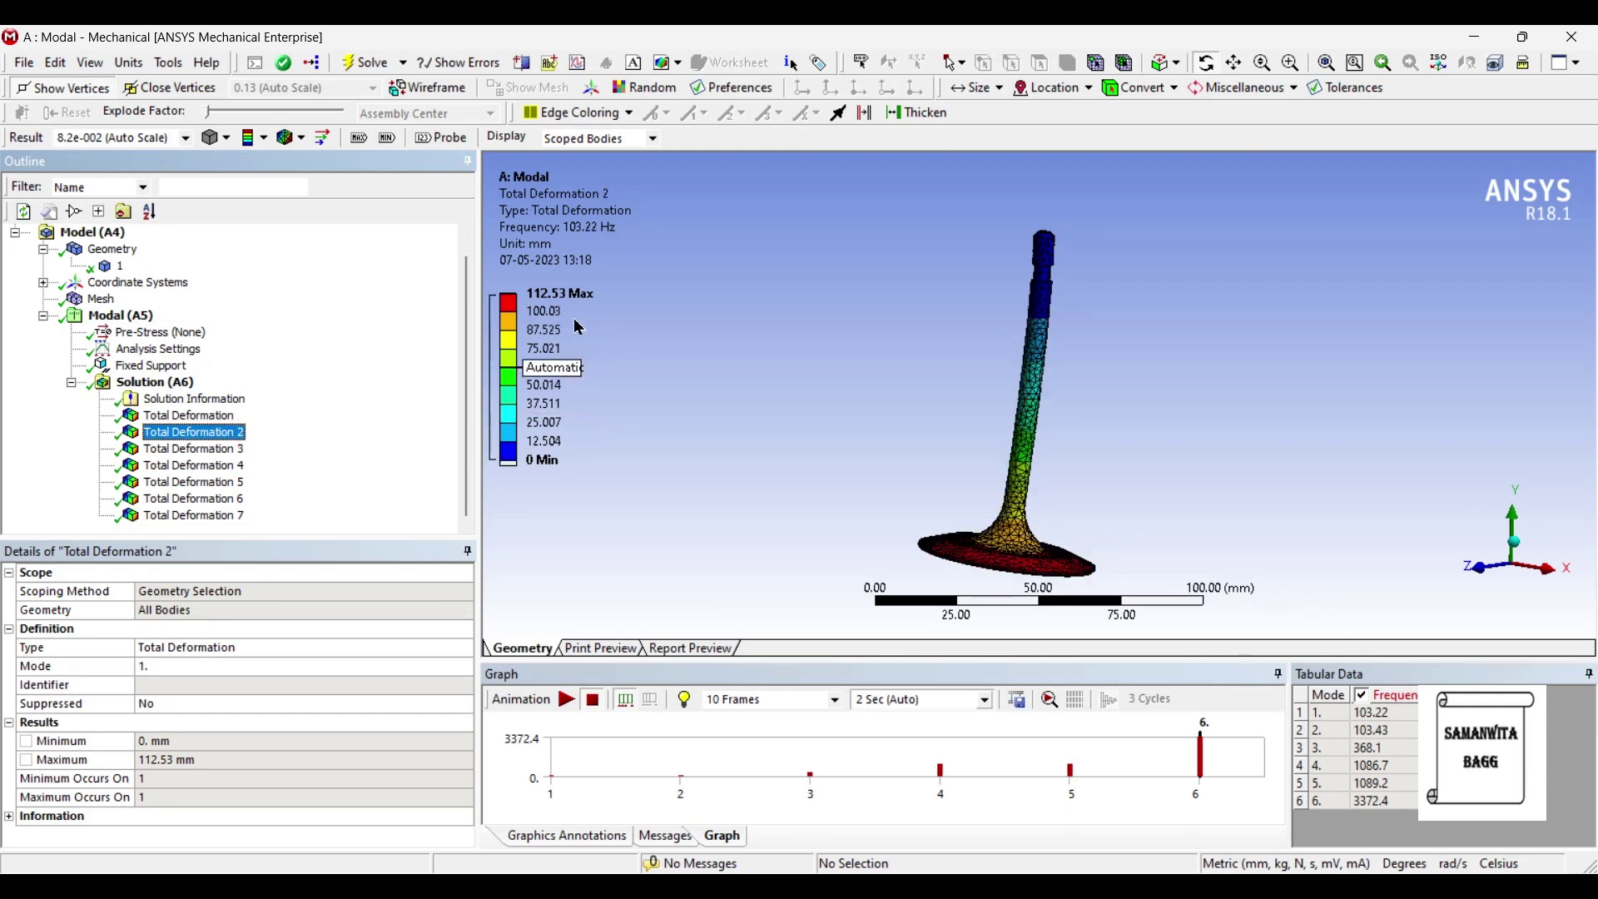
{"action": "left_click_drag", "start_coordinate": [1097, 230], "coordinate": [1074, 258]}
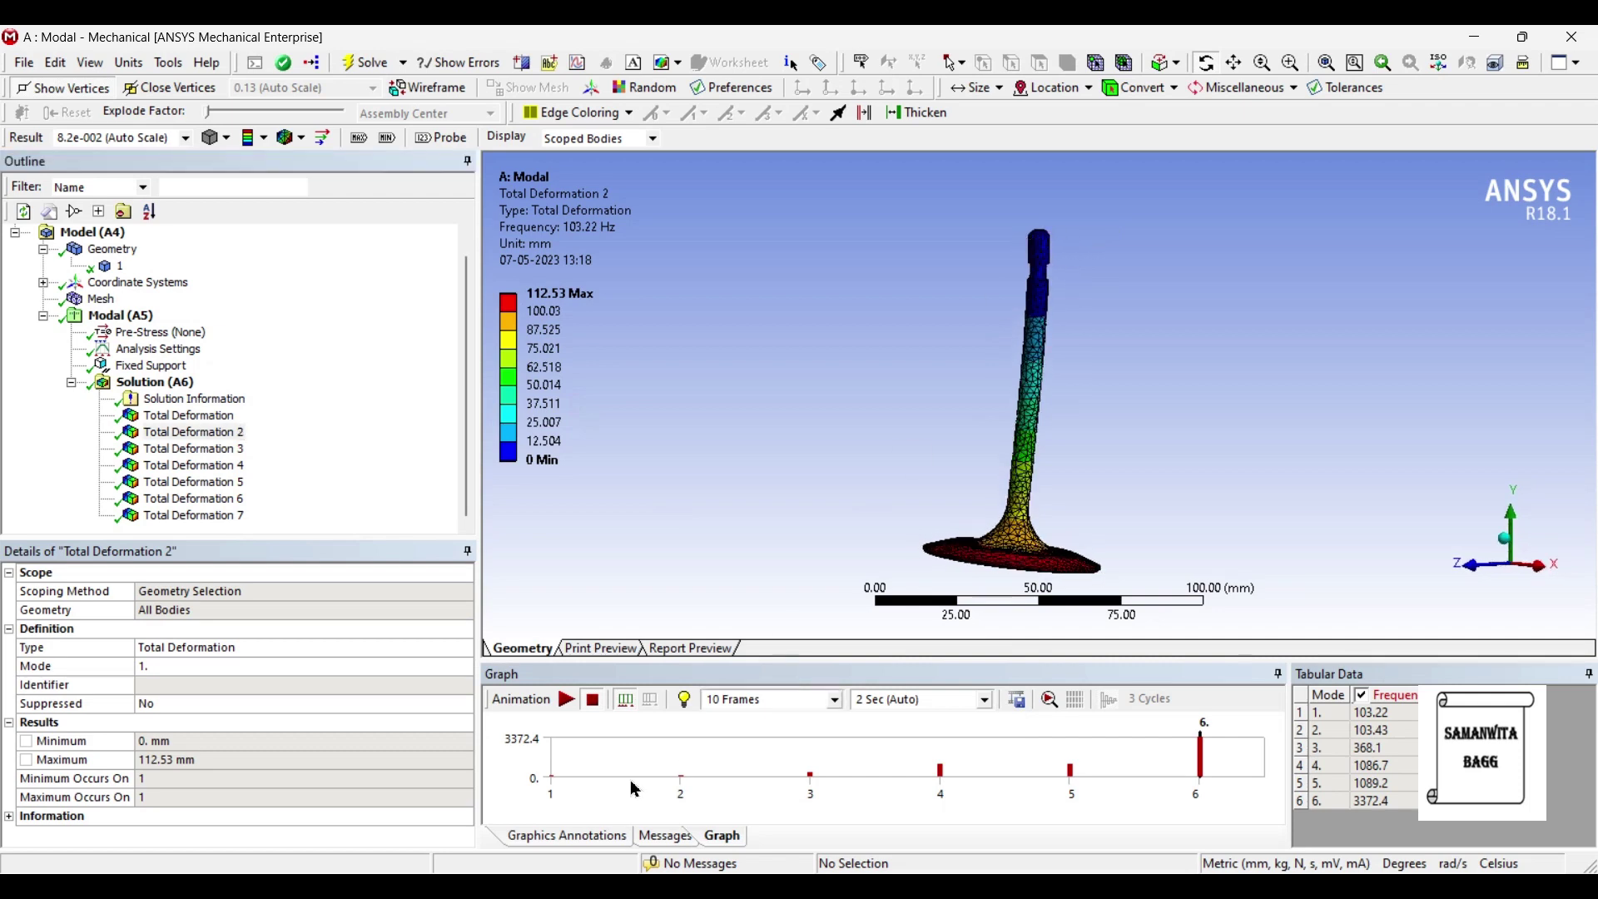
{"action": "left_click", "coordinate": [566, 700]}
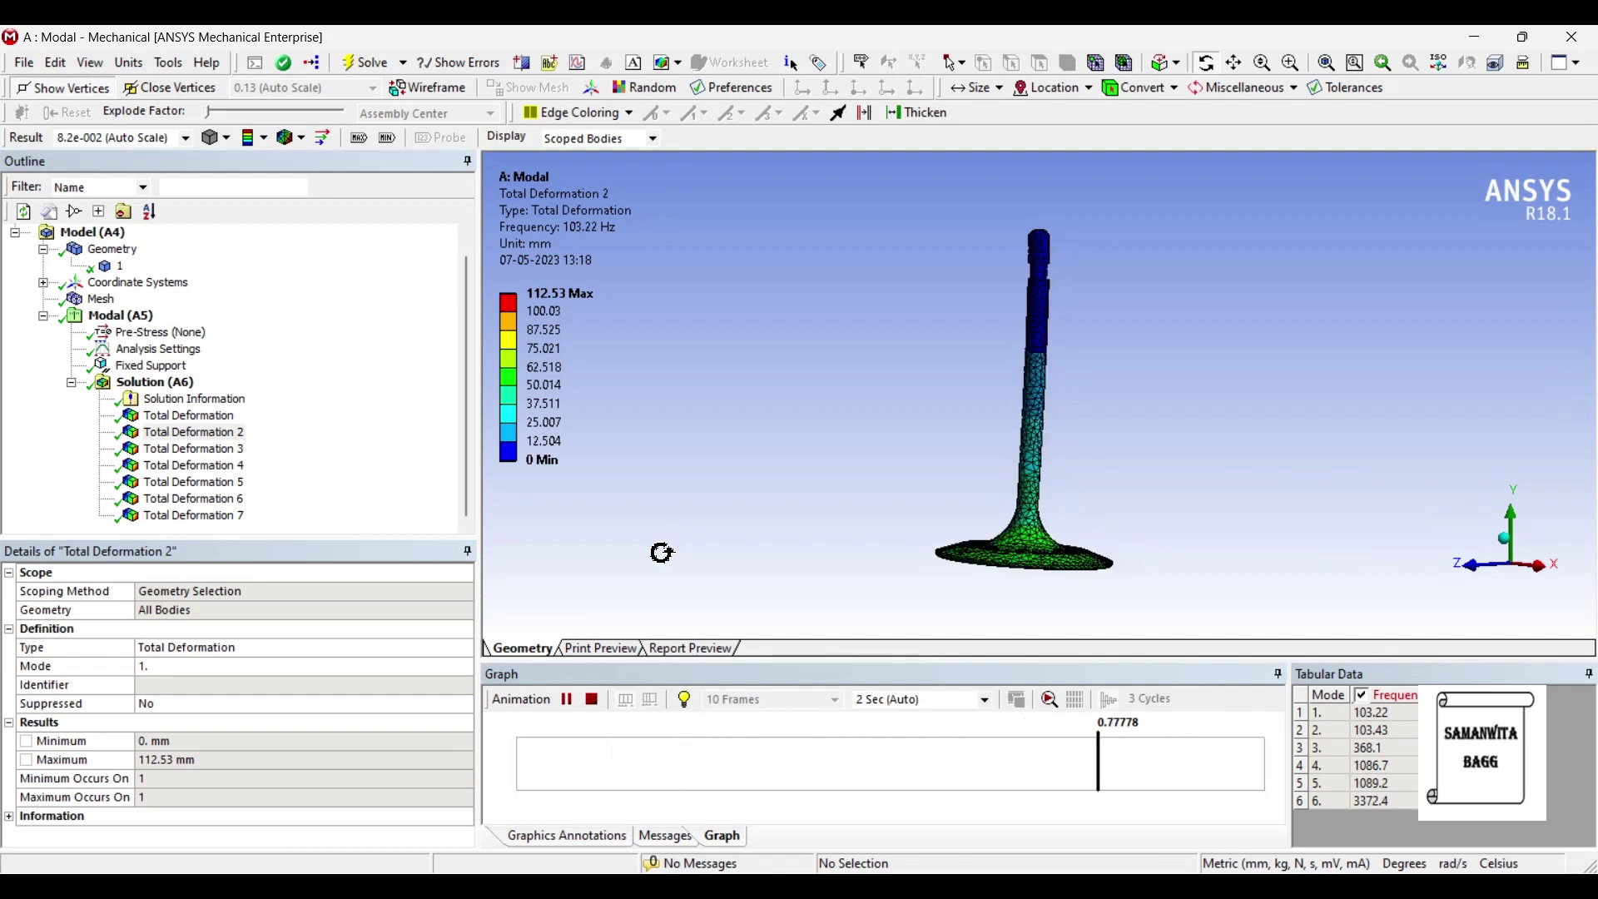
{"action": "left_click", "coordinate": [566, 701]}
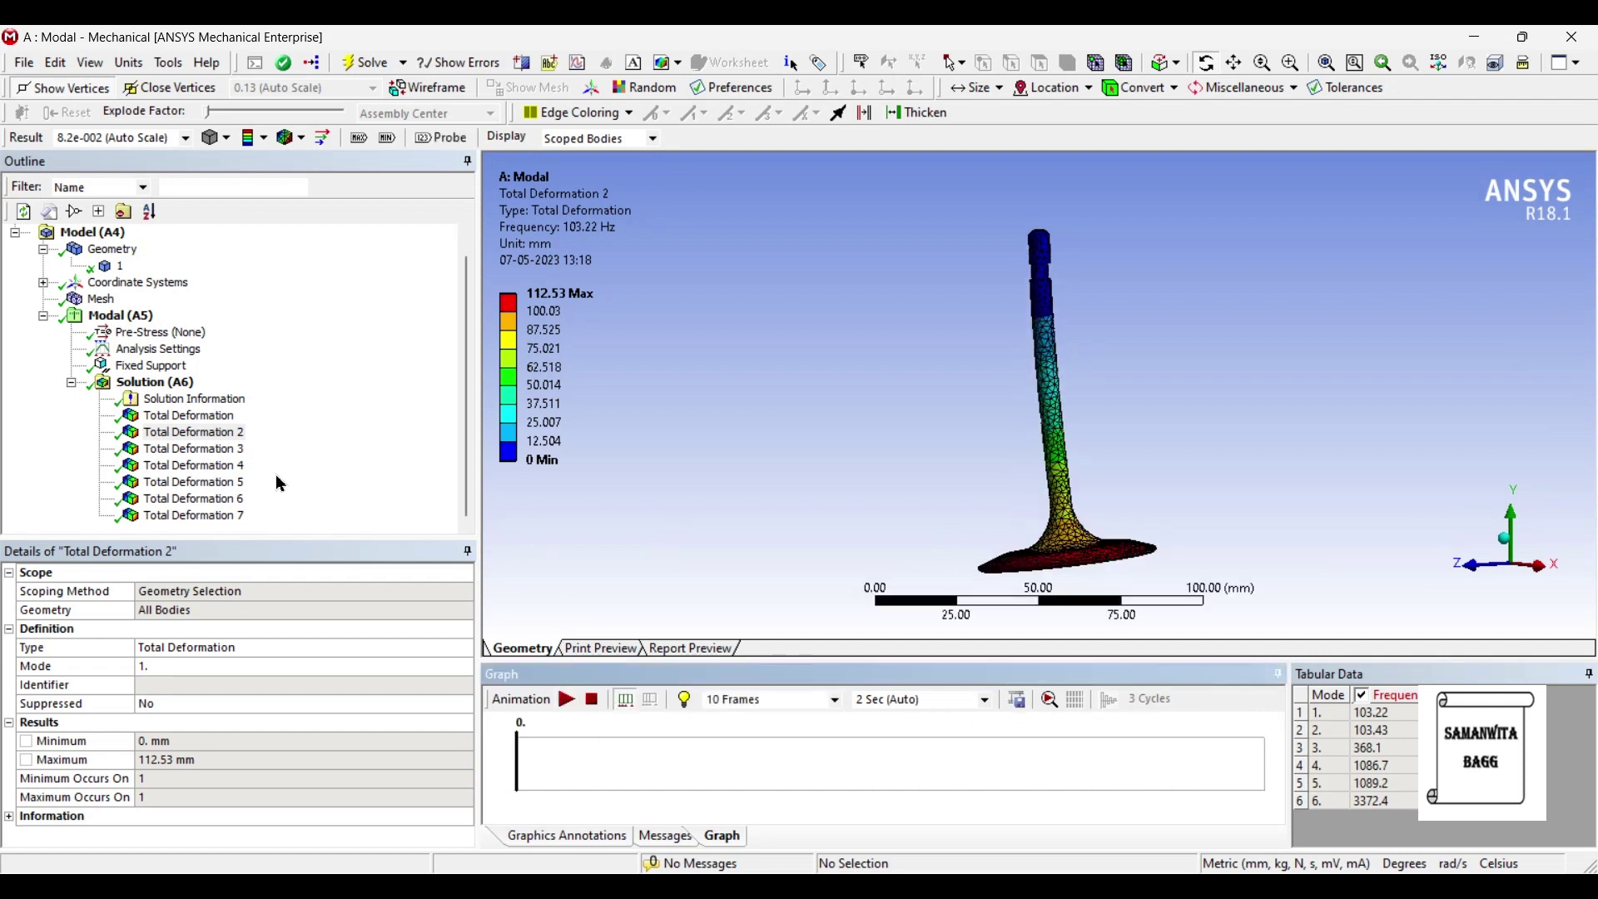
Animate the Total Deformation 3 mode shape and view the vibrating valve obliquely from above
{"action": "left_click", "coordinate": [232, 450]}
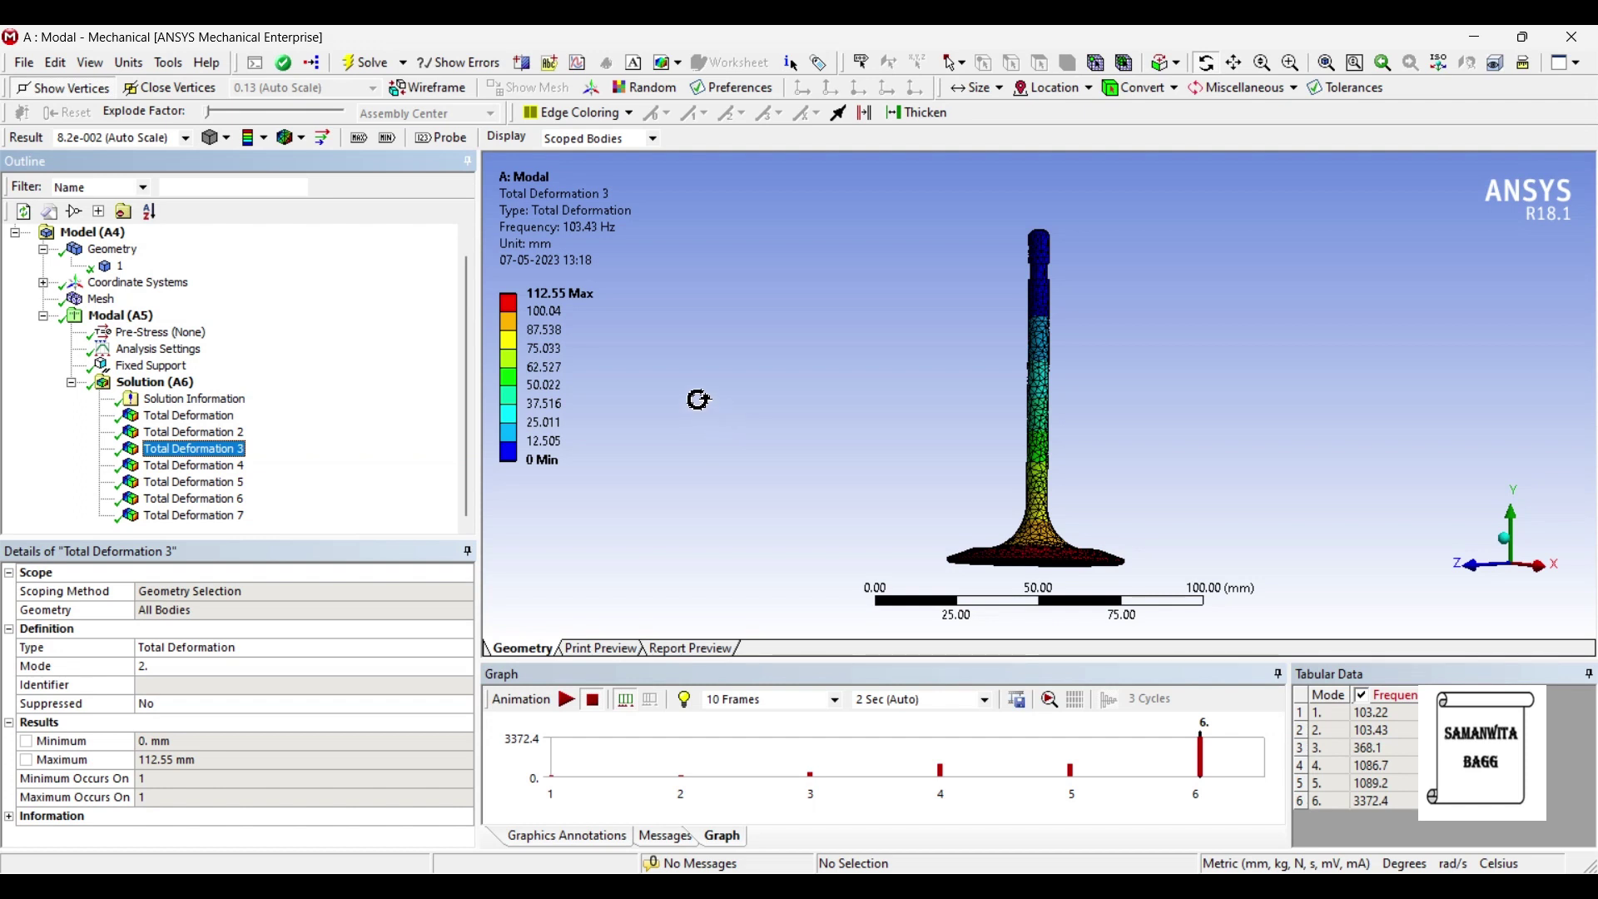
{"action": "left_click", "coordinate": [566, 700]}
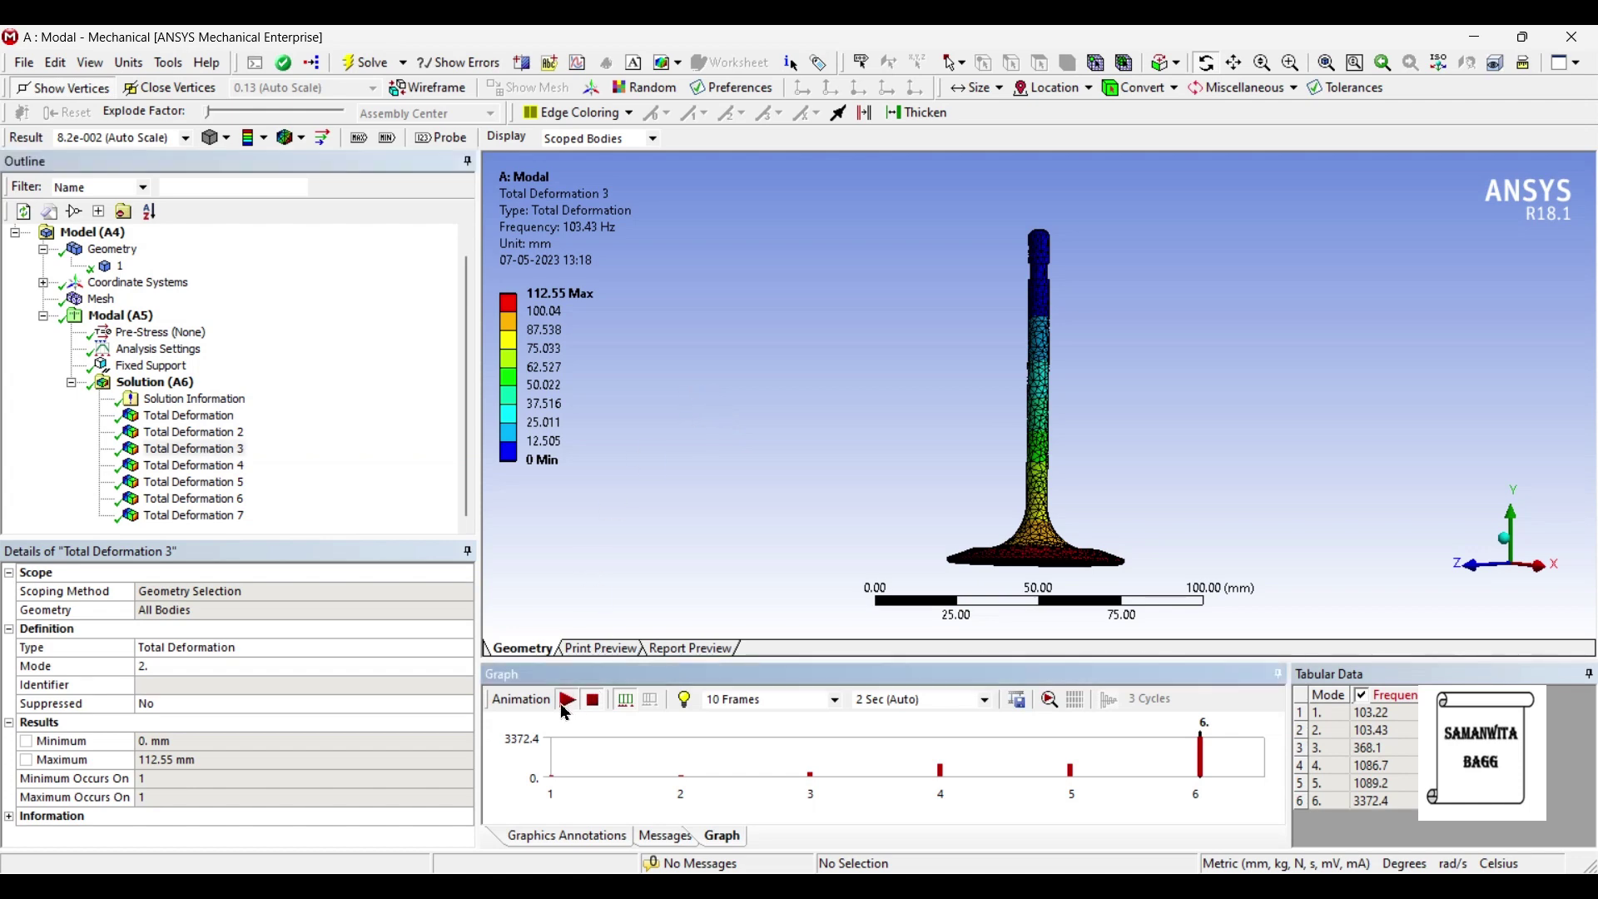
{"action": "left_click_drag", "start_coordinate": [799, 400], "coordinate": [786, 475]}
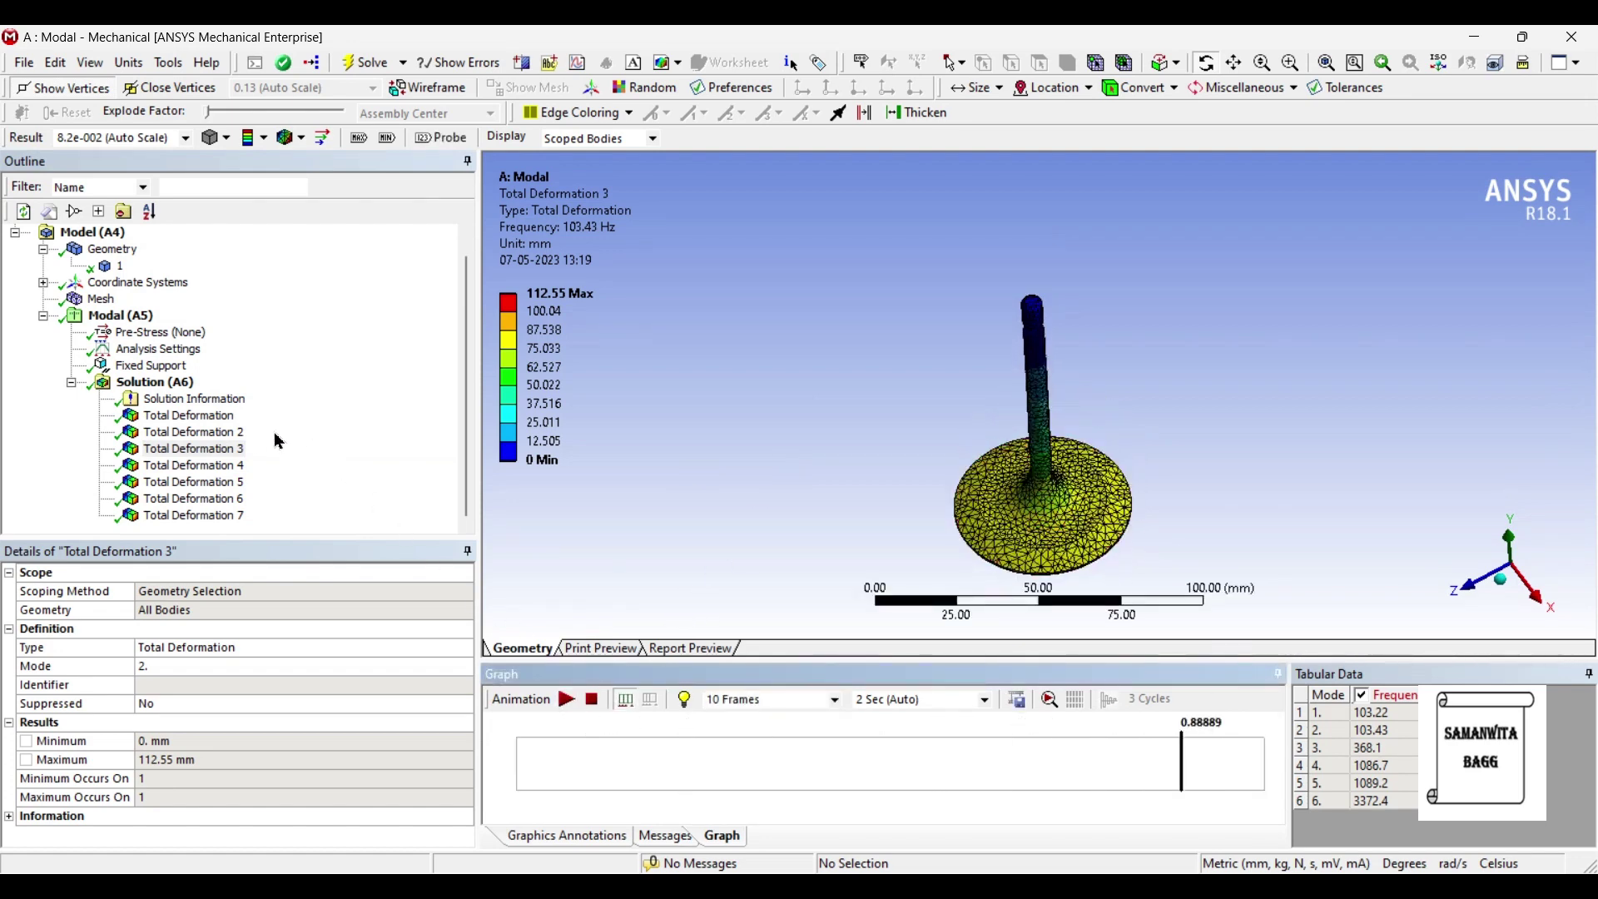
Replay the Total Deformation 2 animation from the new viewpoint, pause it, and display the Total Deformation 4 mode shape
{"action": "left_click", "coordinate": [235, 434]}
{"action": "left_click", "coordinate": [568, 701]}
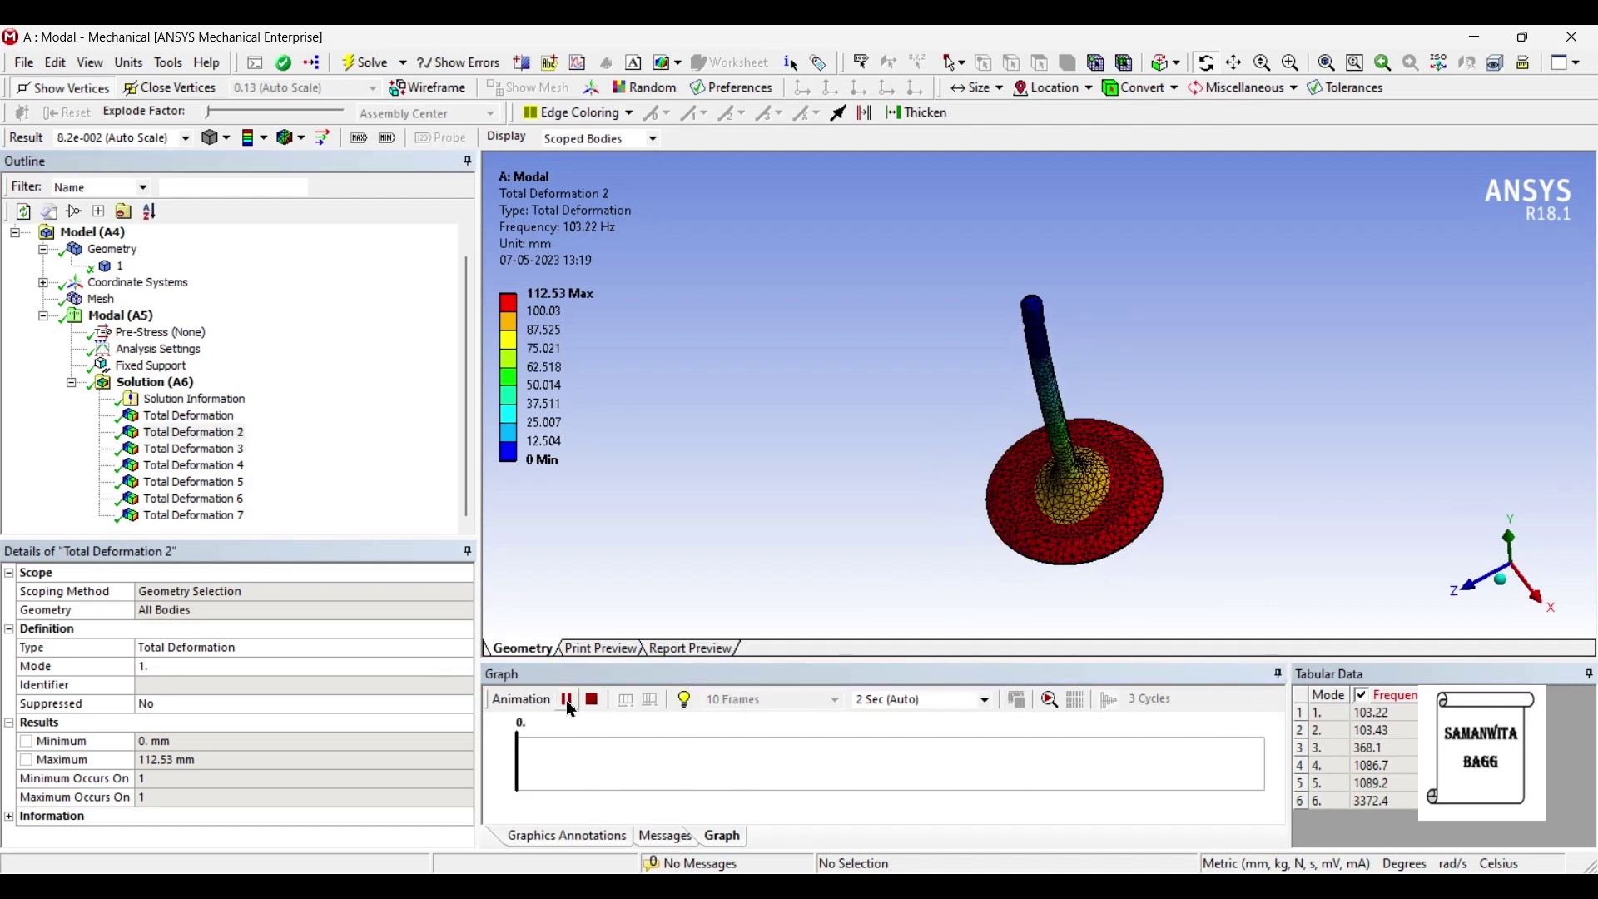
{"action": "left_click", "coordinate": [569, 703]}
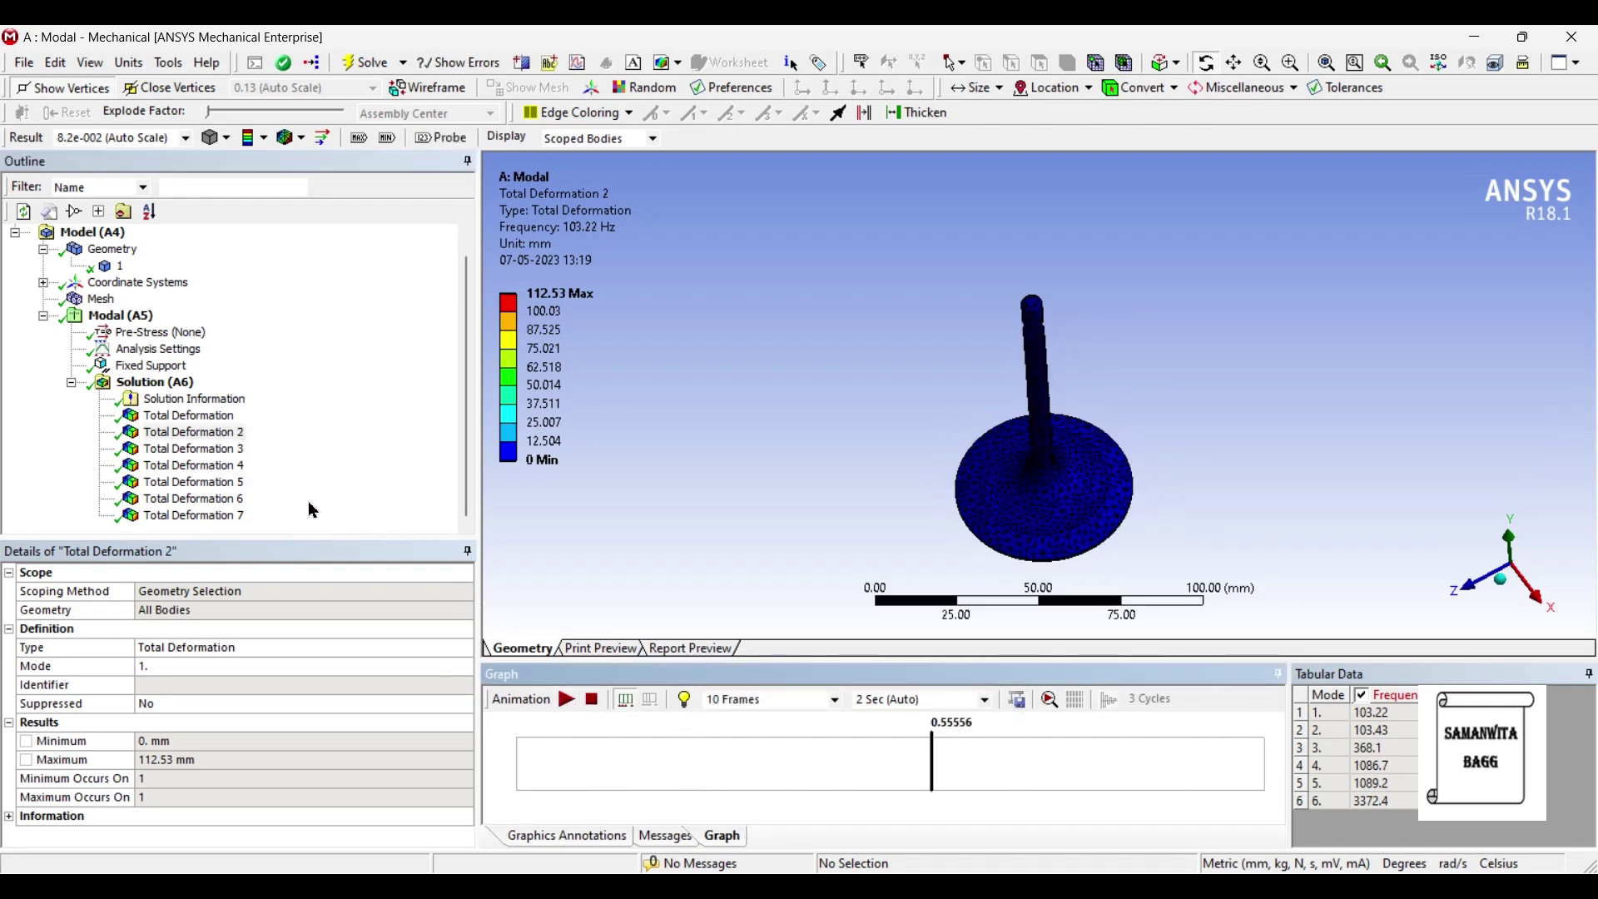
{"action": "left_click", "coordinate": [200, 466]}
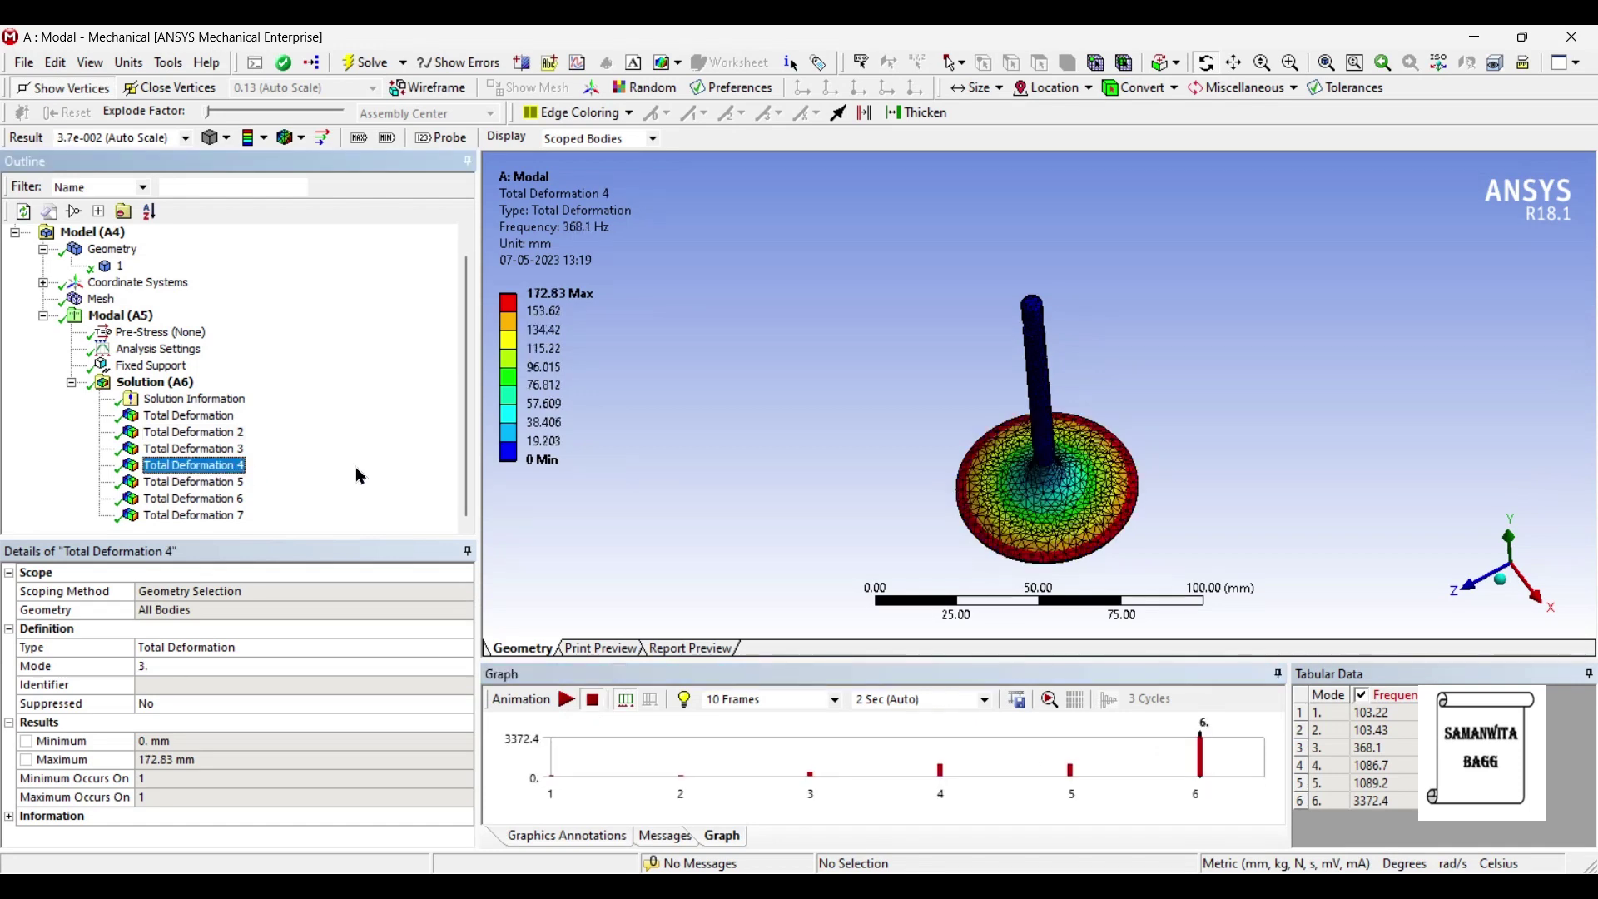
Tilt the view of the valve slightly, and play and pause the animations of the Total Deformation 4 and Total Deformation 5 mode shapes
{"action": "left_click_drag", "start_coordinate": [958, 499], "coordinate": [965, 481]}
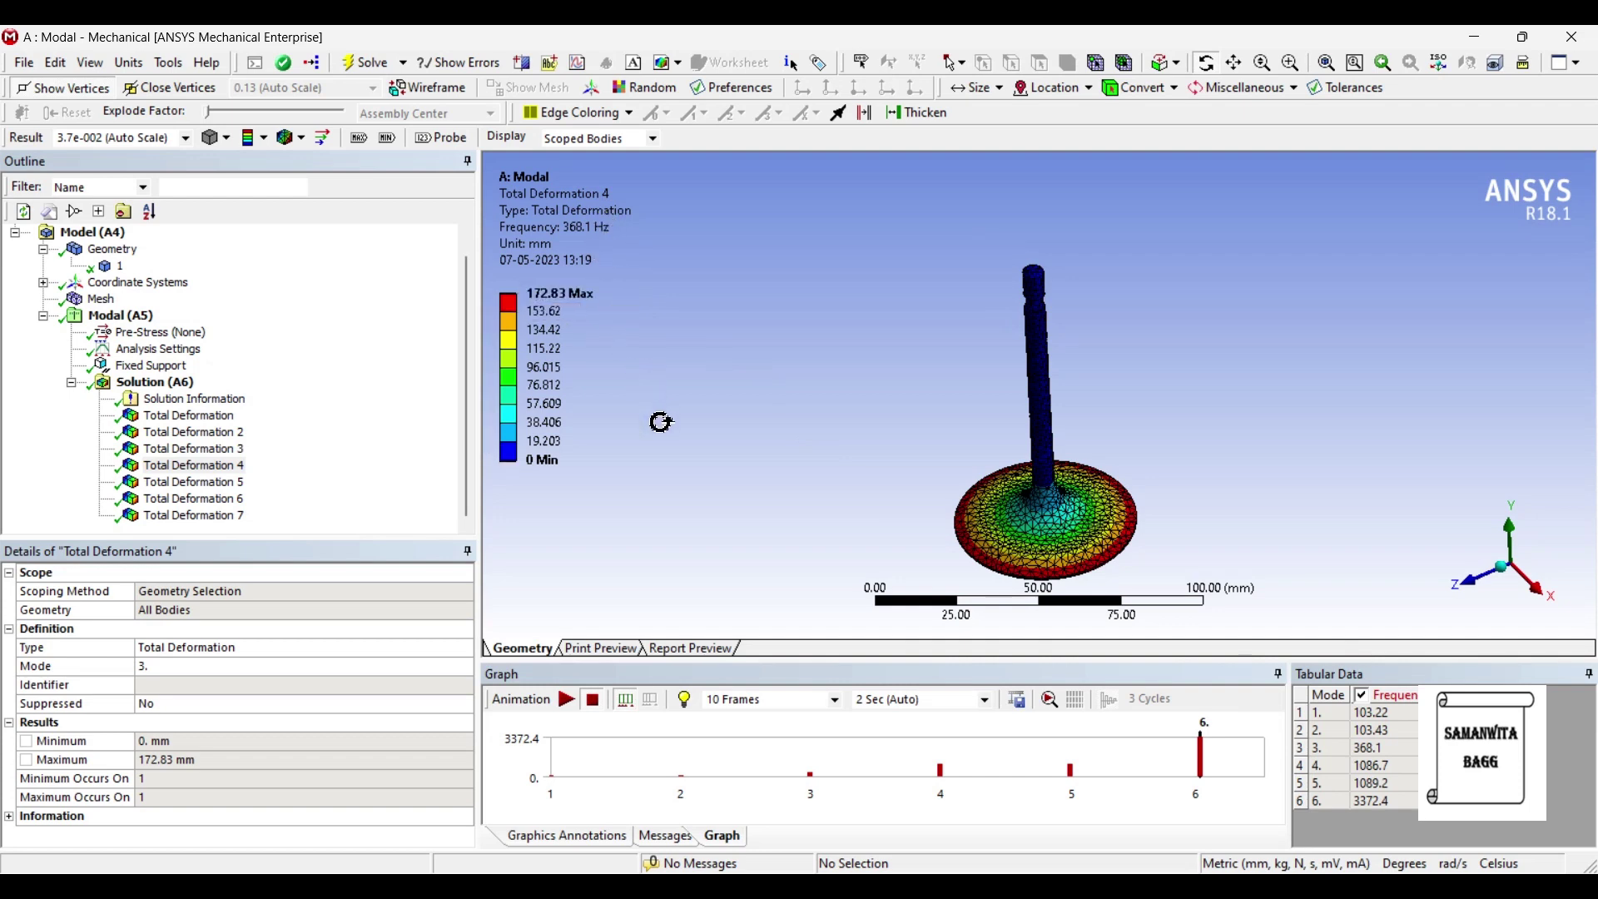
{"action": "left_click", "coordinate": [566, 700]}
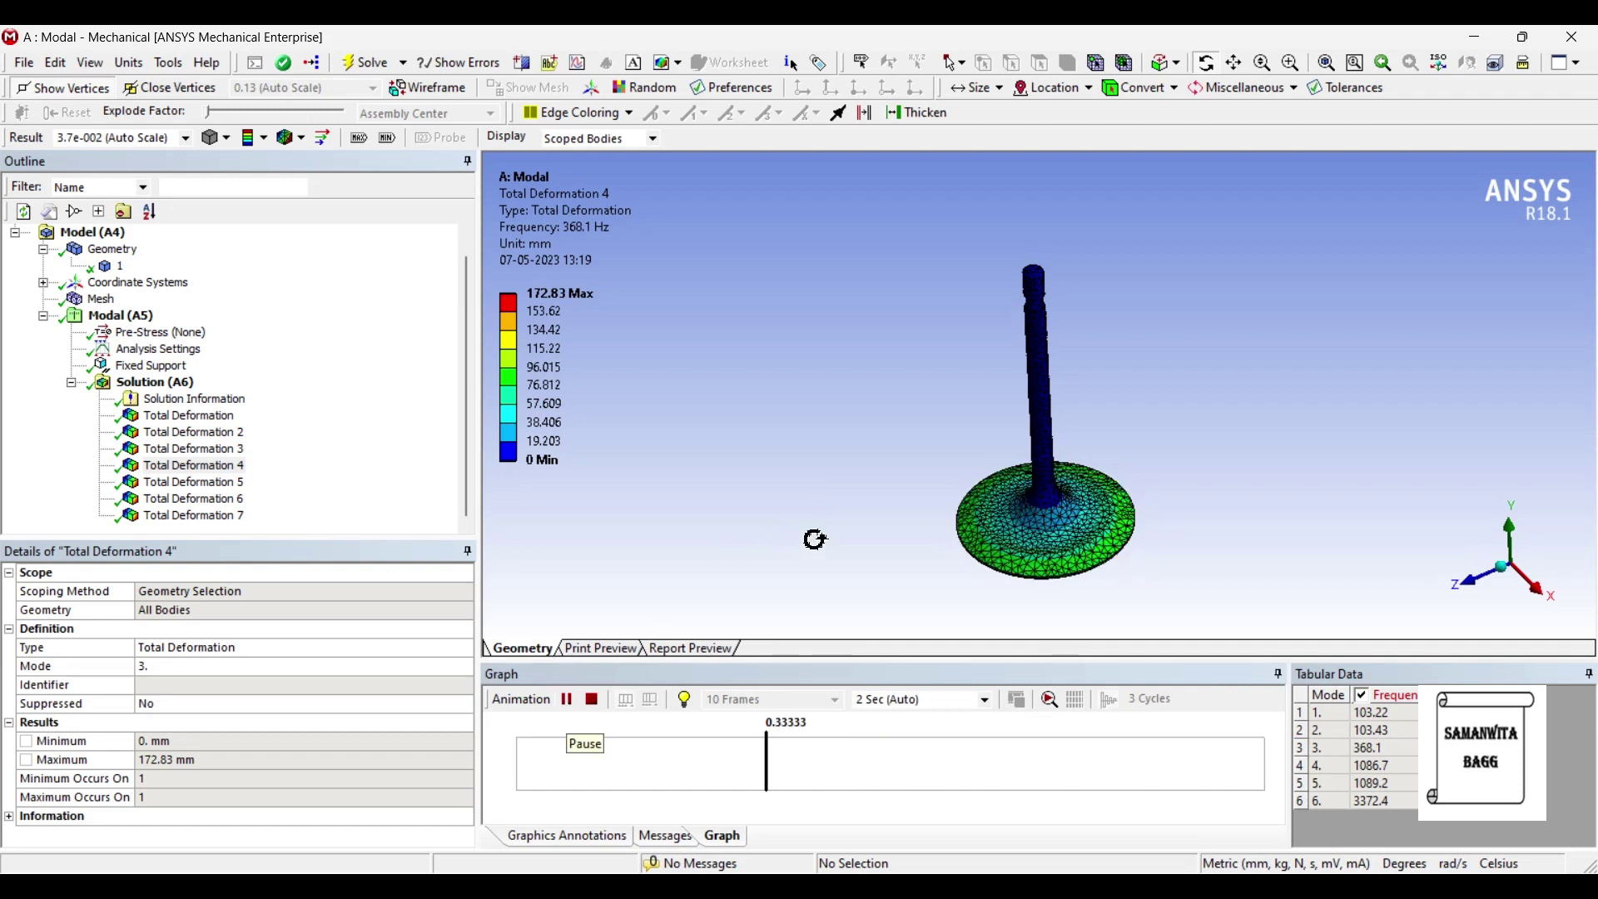
{"action": "left_click", "coordinate": [567, 699]}
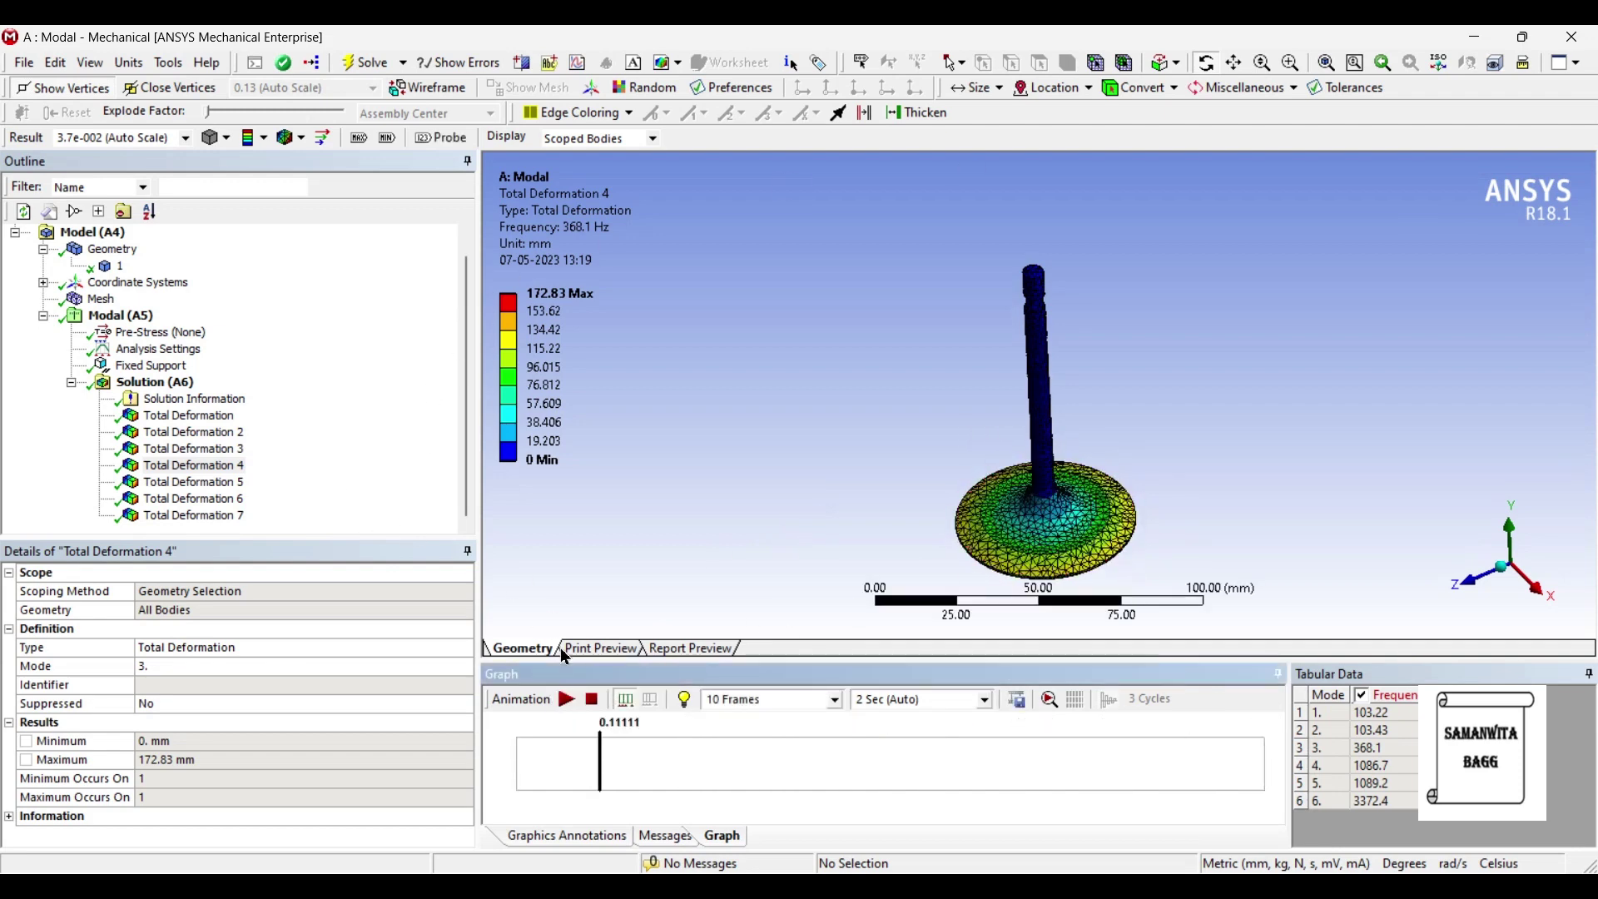
{"action": "left_click", "coordinate": [199, 482]}
{"action": "left_click", "coordinate": [567, 700]}
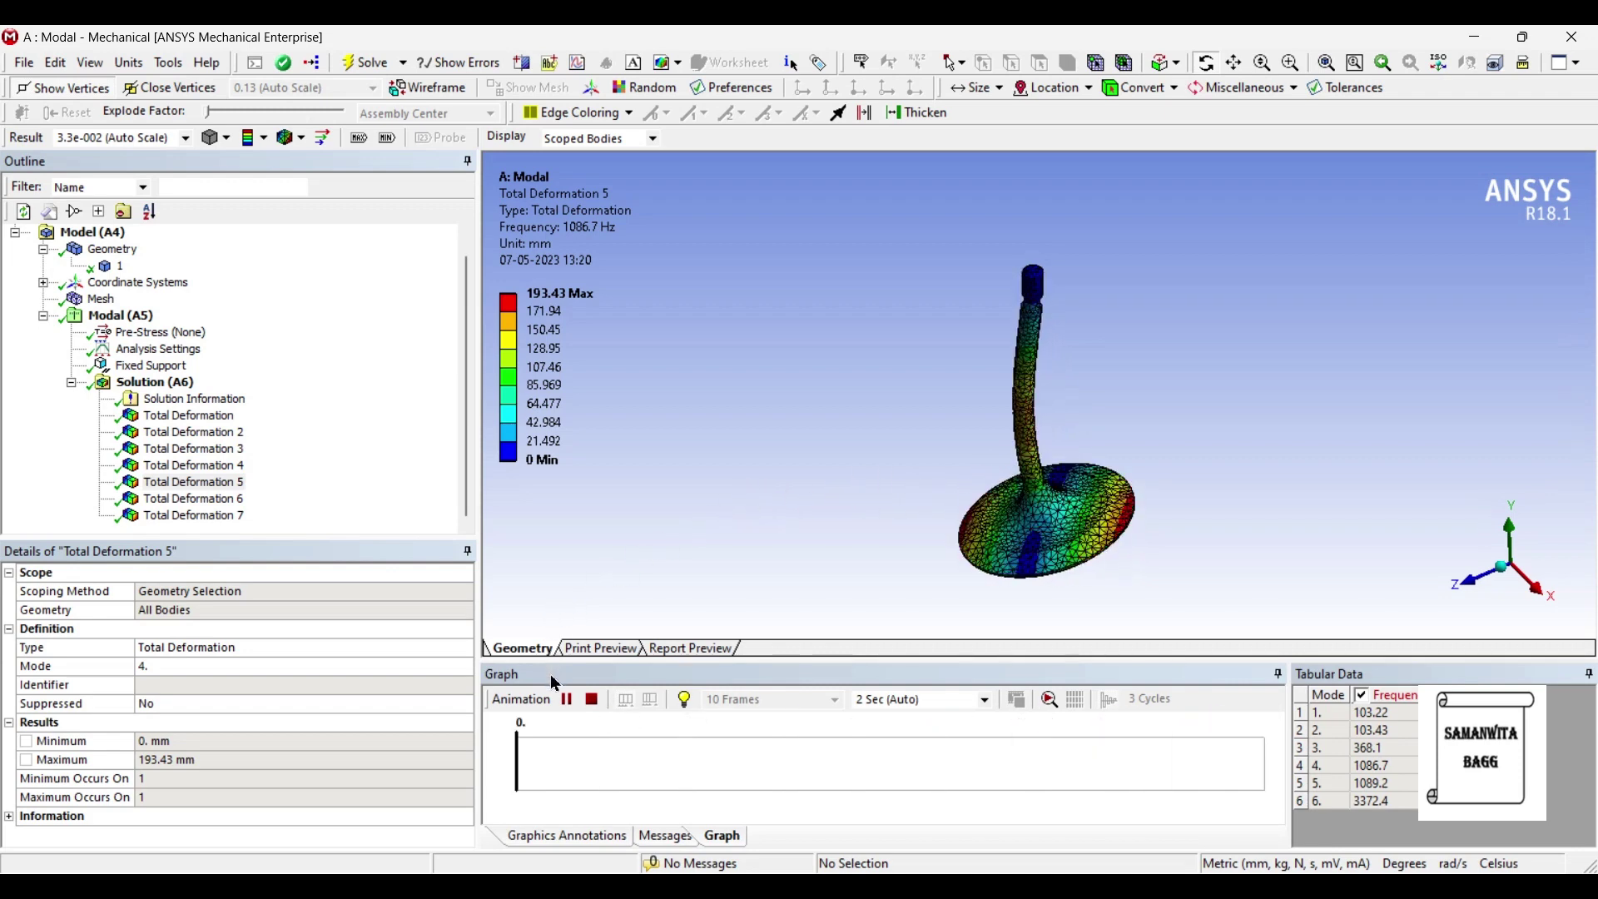
{"action": "left_click", "coordinate": [565, 700]}
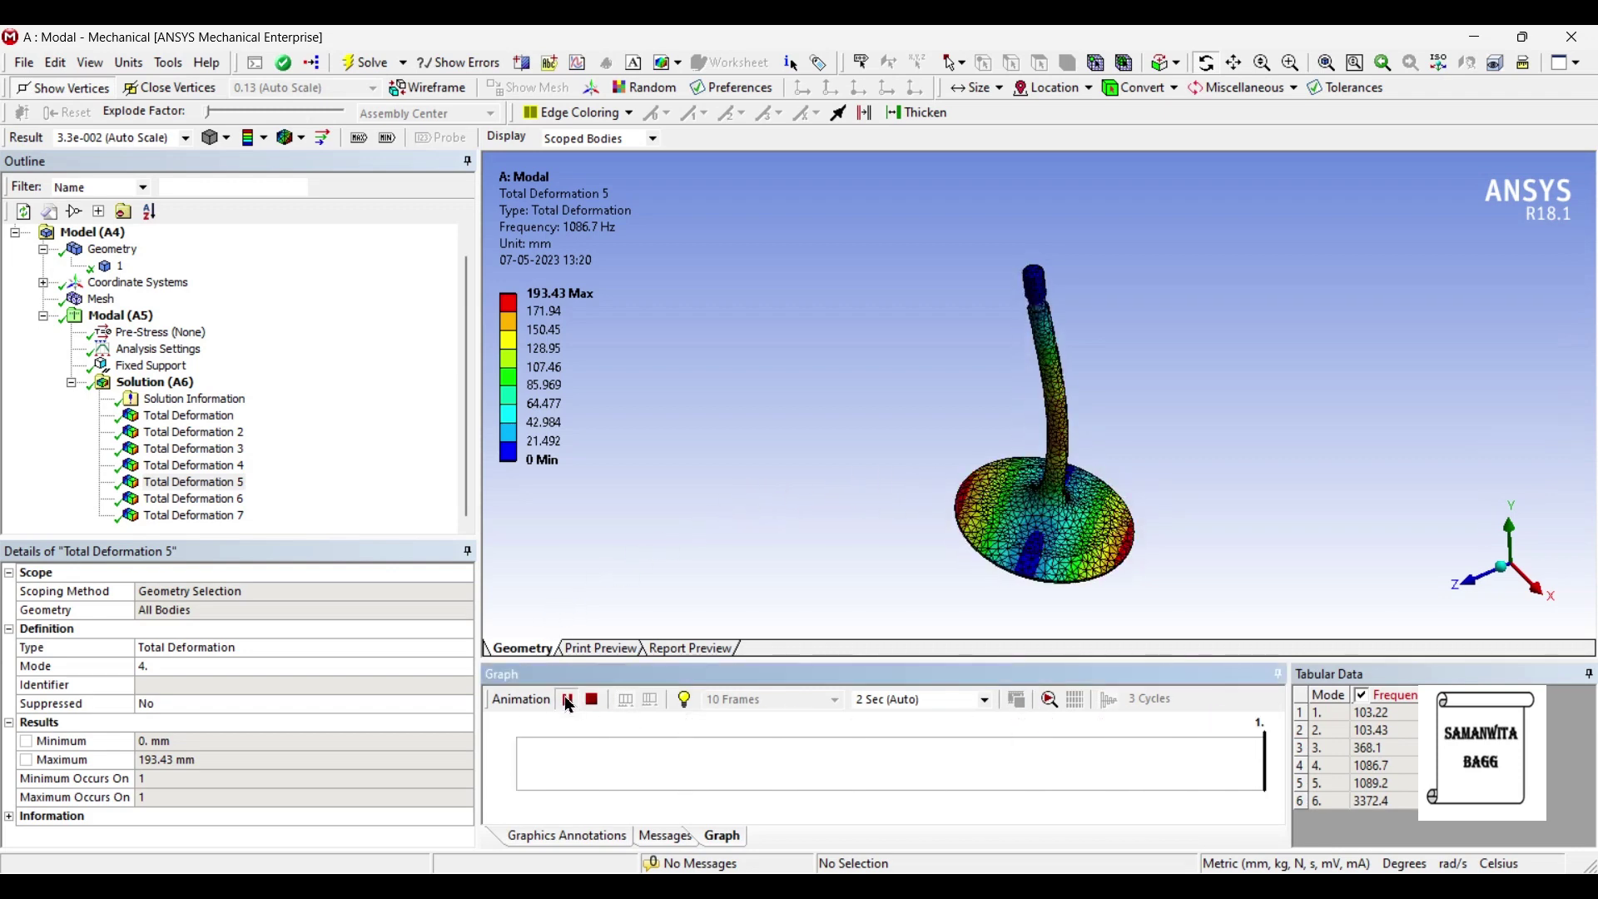
Play and pause the Total Deformation 6 animation, and animate the Total Deformation 7 mode shape while viewing the valve from a lower angle
{"action": "left_click", "coordinate": [194, 500]}
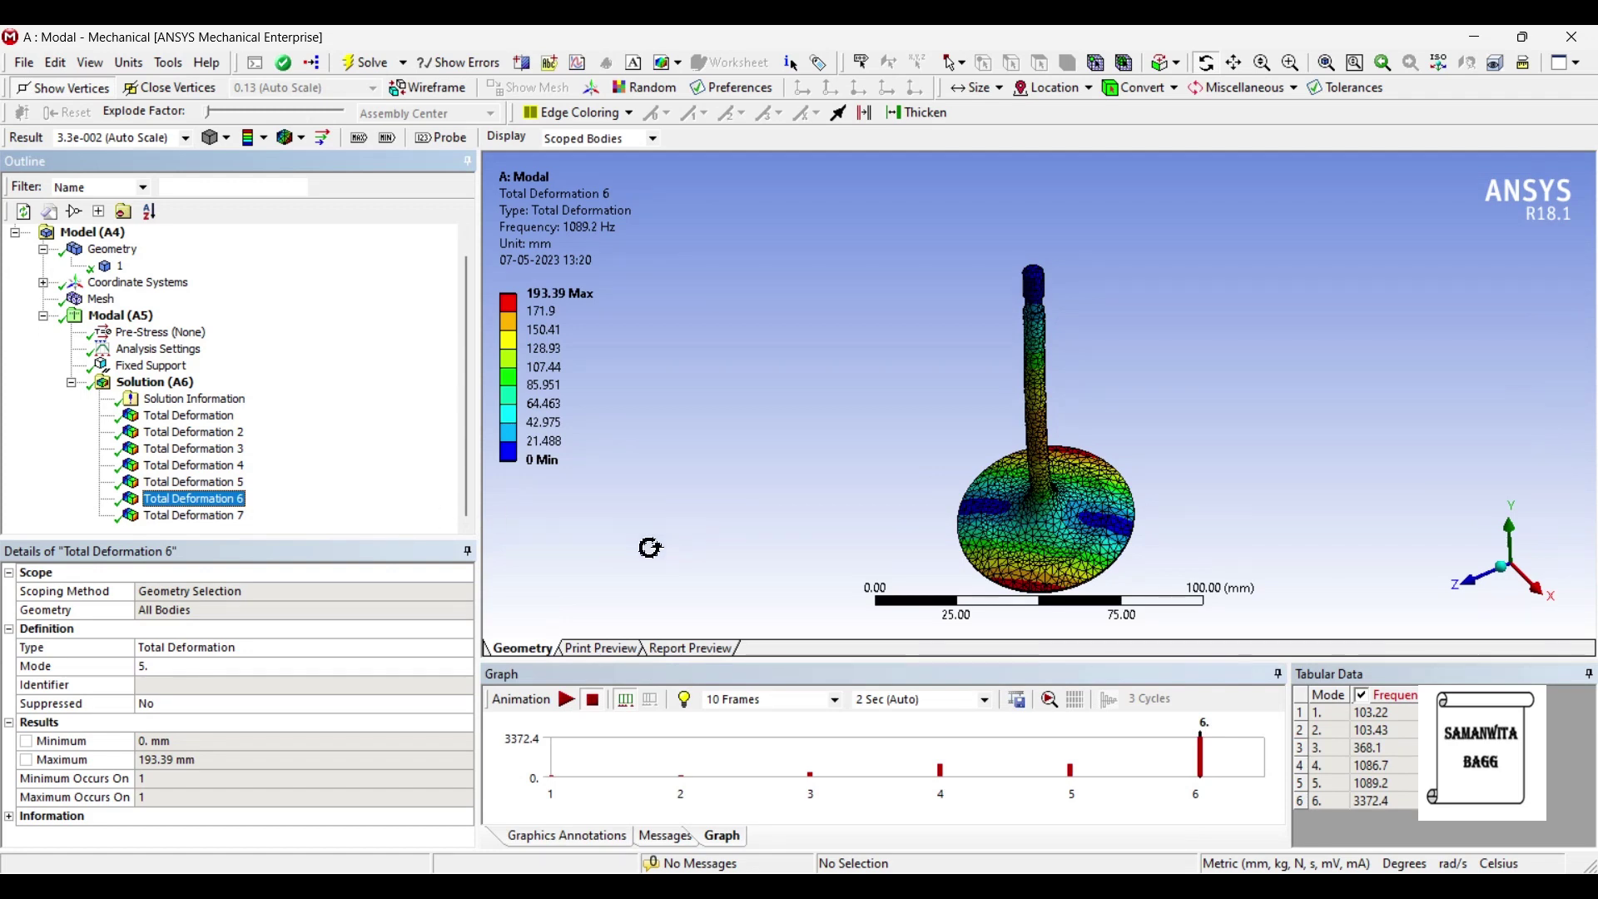
{"action": "left_click", "coordinate": [566, 701]}
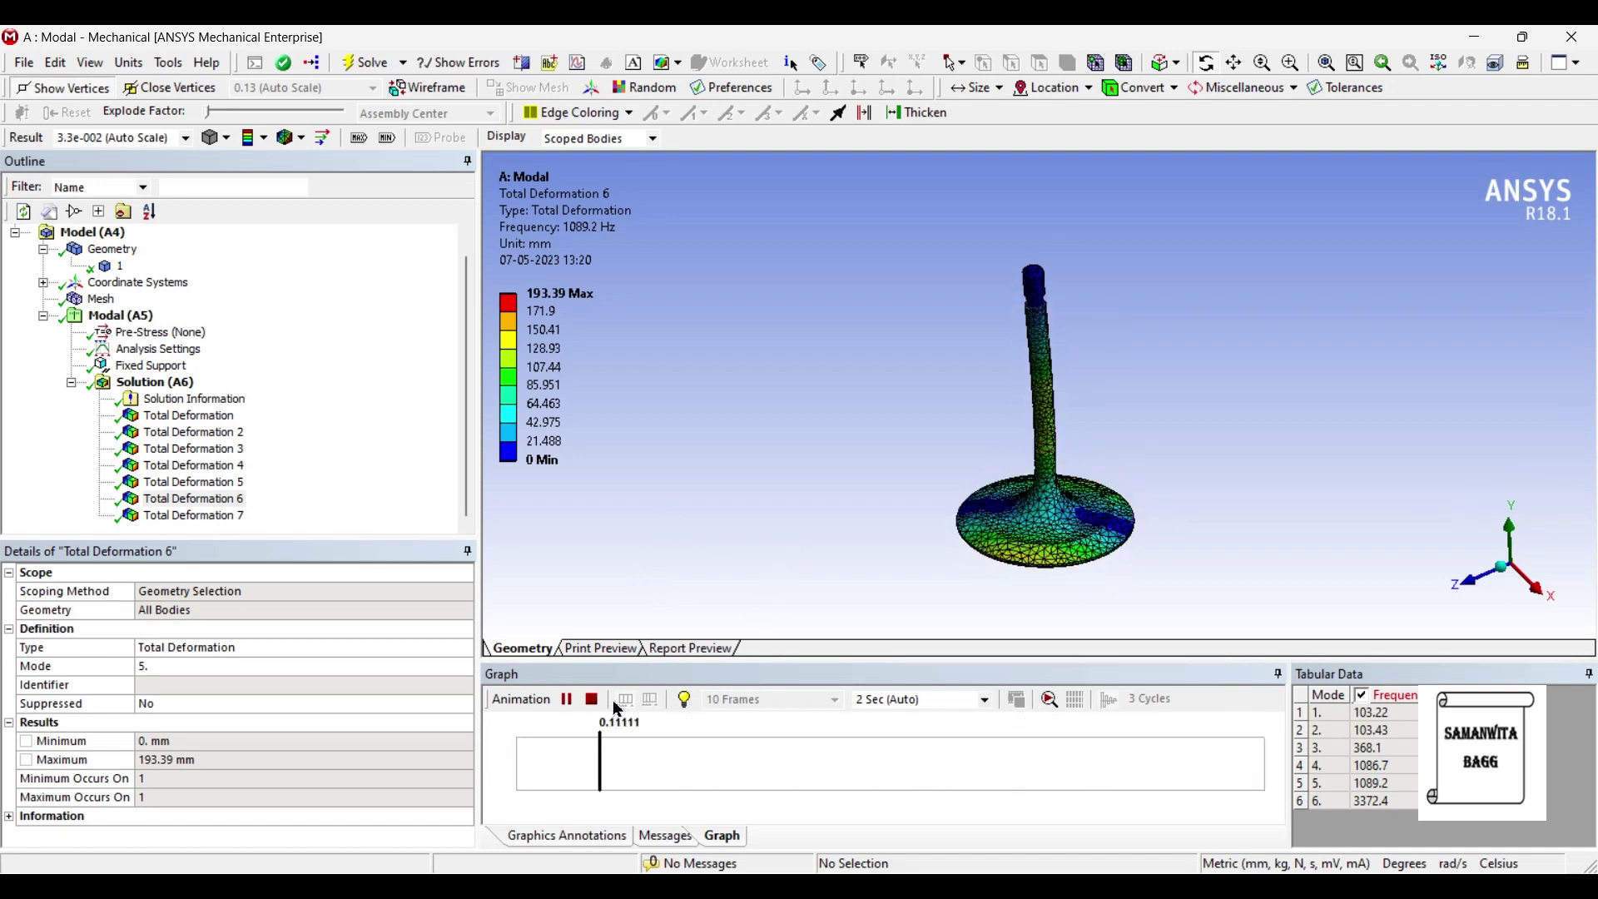
{"action": "left_click", "coordinate": [582, 704]}
{"action": "left_click", "coordinate": [193, 515]}
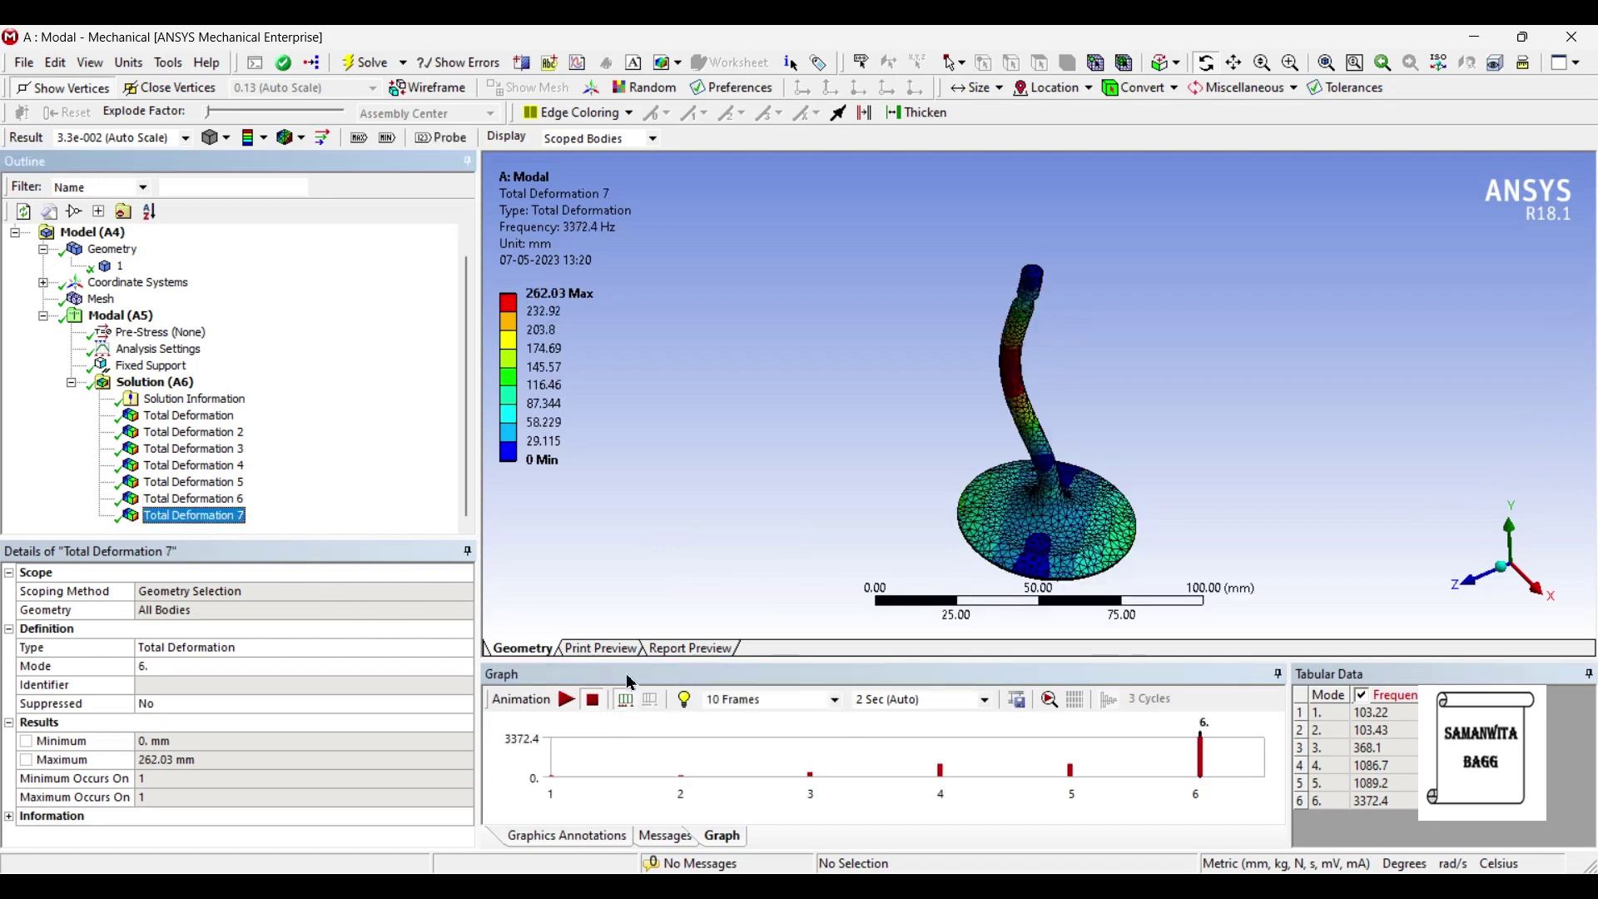
{"action": "left_click", "coordinate": [574, 704]}
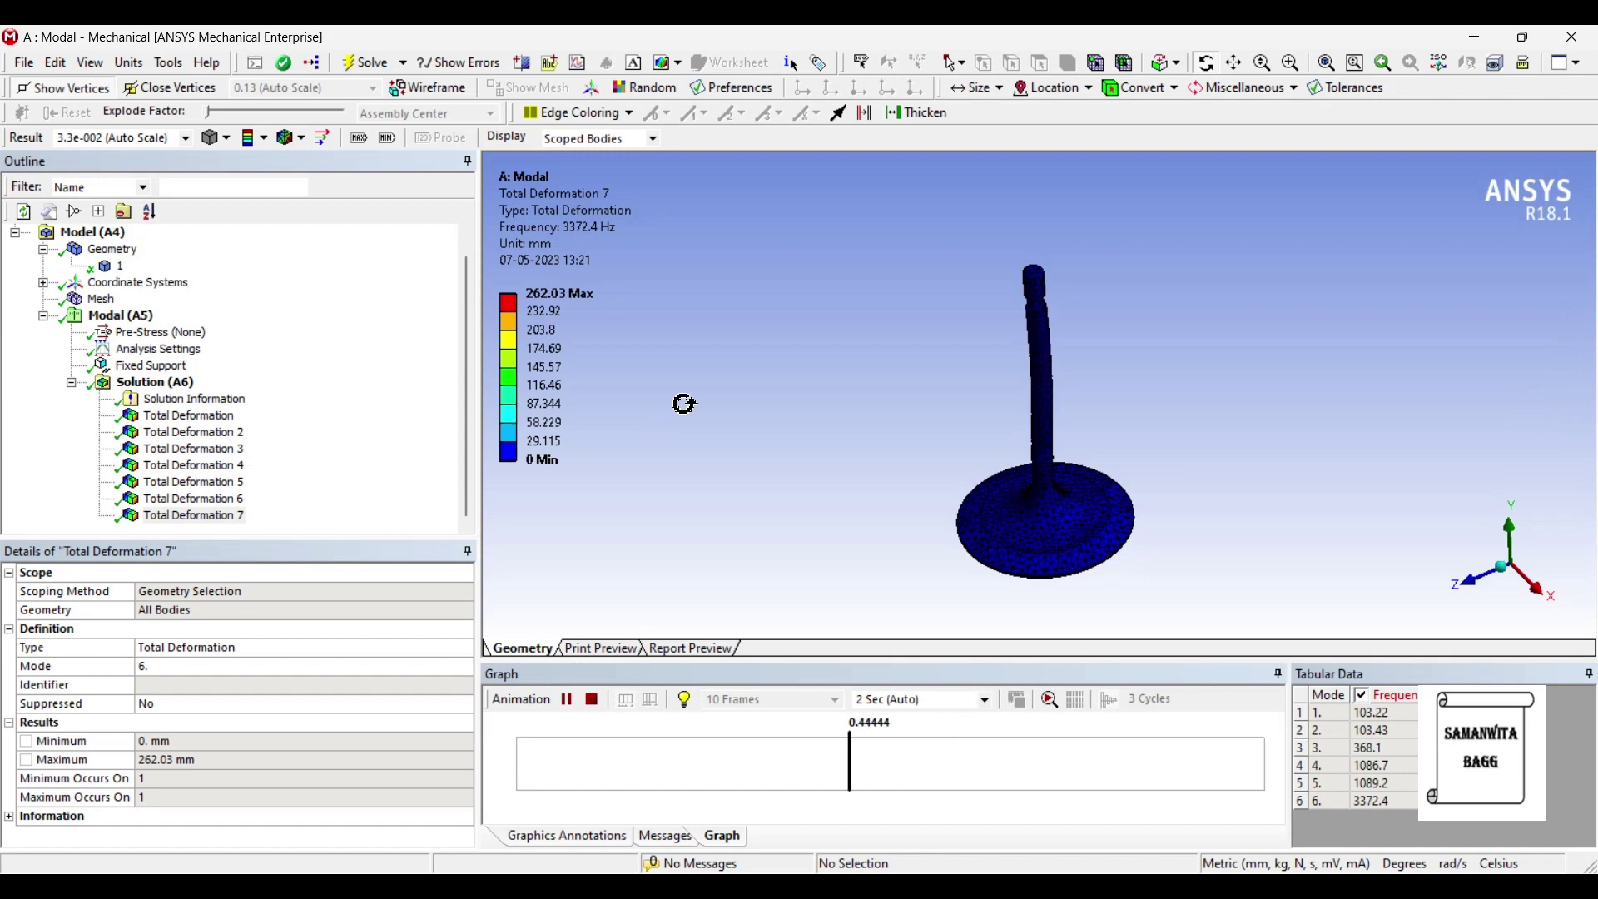
{"action": "mouse_move", "coordinate": [856, 467]}
{"action": "left_mouse_down"}
{"action": "mouse_move", "coordinate": [856, 439]}
{"action": "mouse_move", "coordinate": [856, 463]}
{"action": "left_mouse_up"}
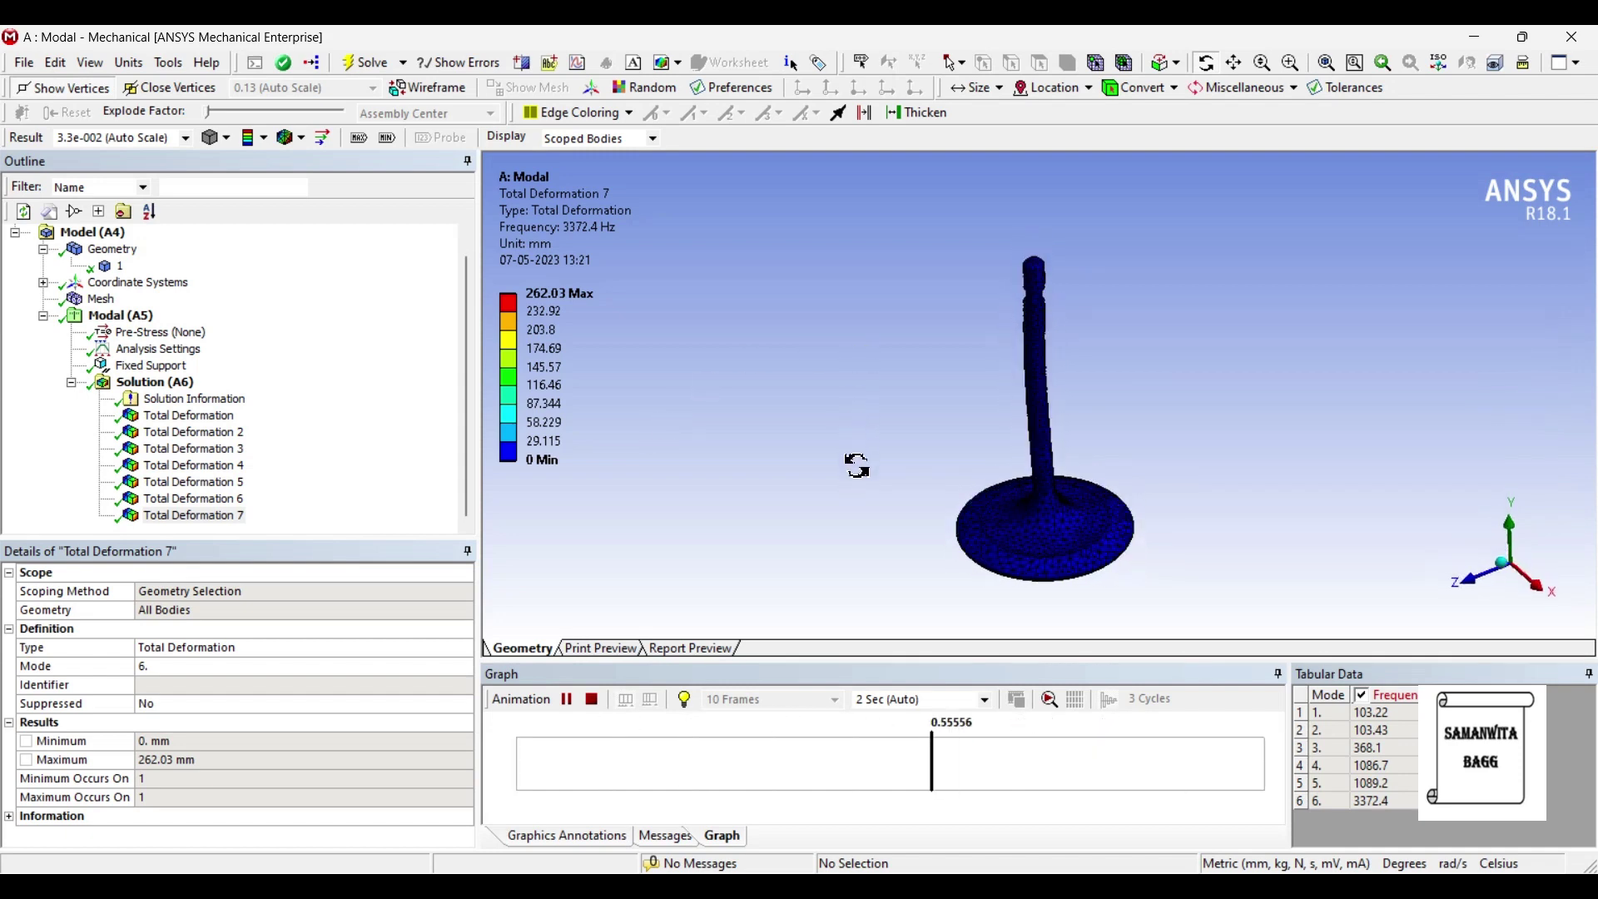